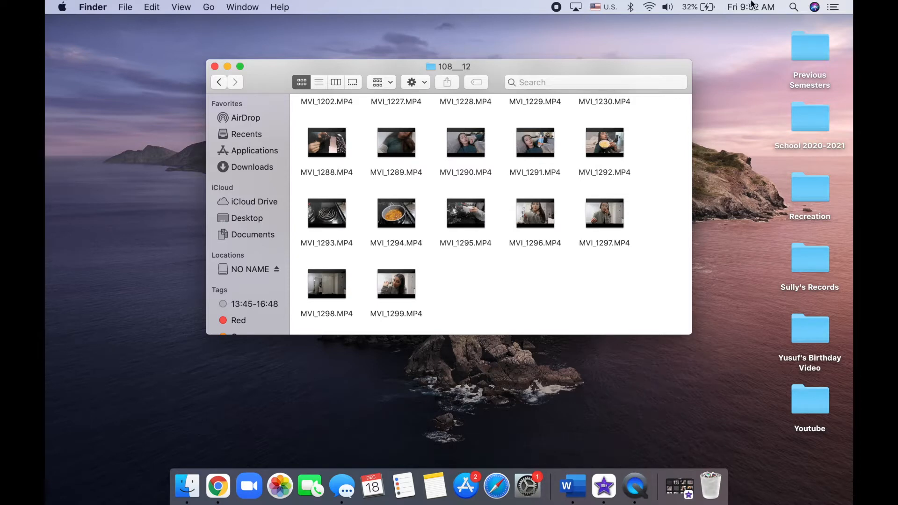
Search the computer for "imovie" and open iMovie
left_click(794, 6)
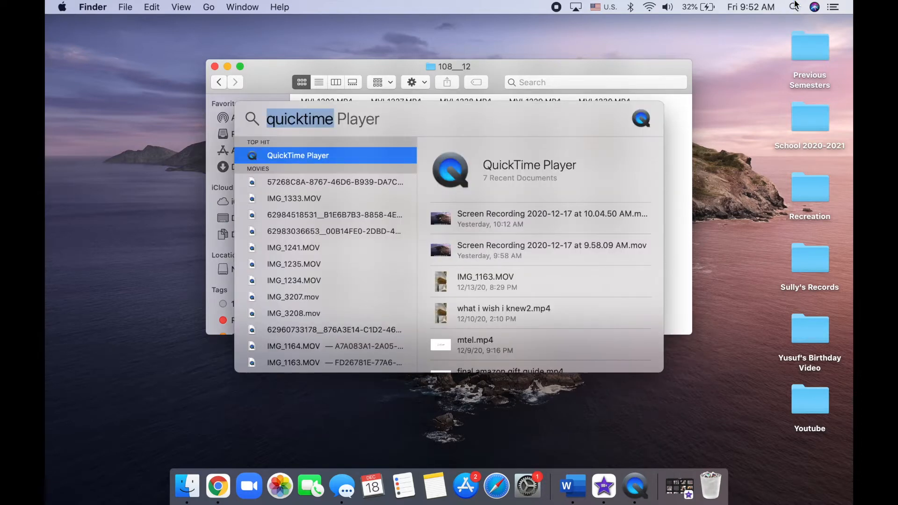
type("imovie")
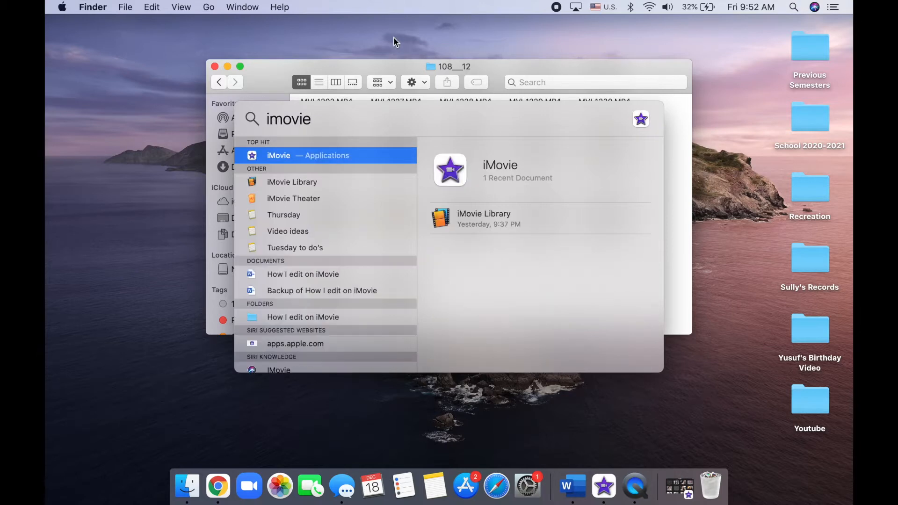
key("super+a")
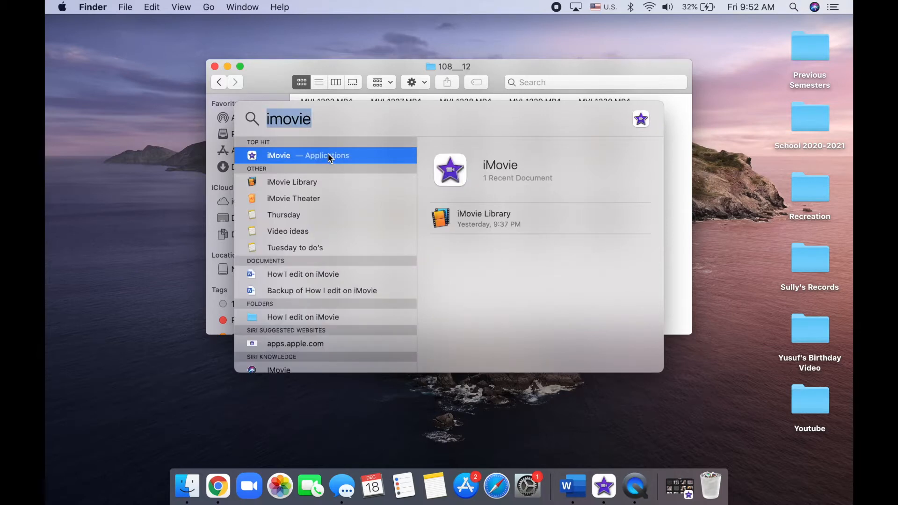
key("Return")
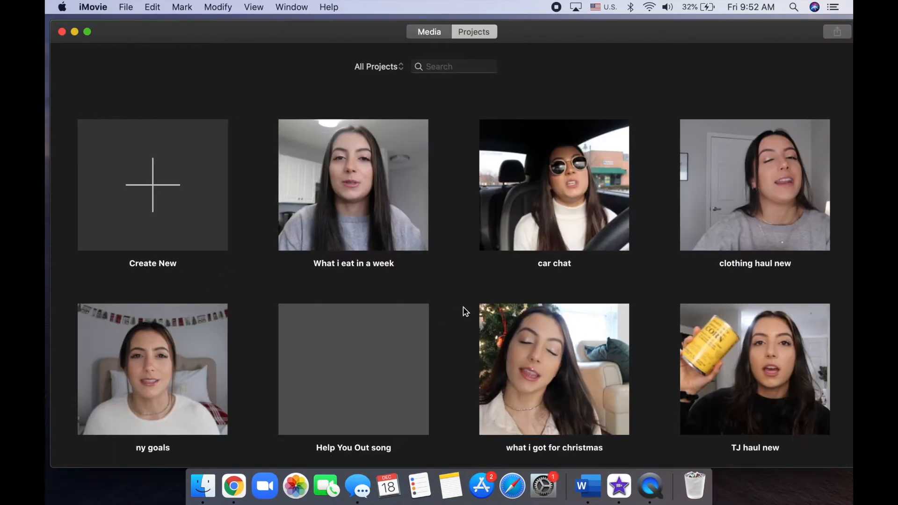
Create a new movie project, leaving its timeline empty
scroll(407, 317, "down", 6)
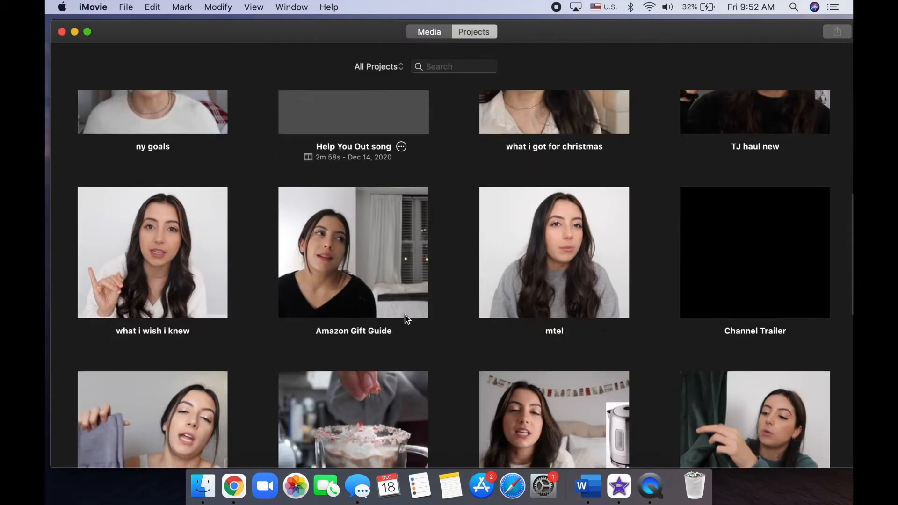
scroll(405, 319, "down", 2)
scroll(405, 319, "up", 8)
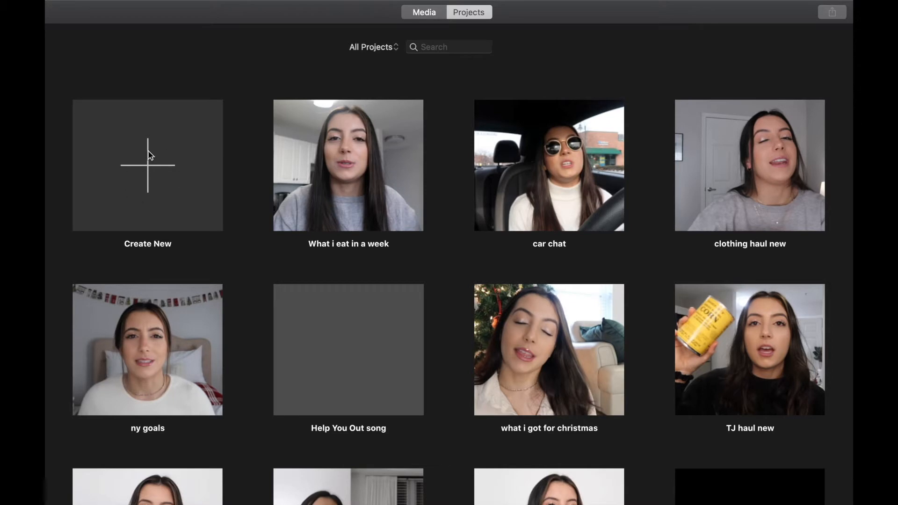
left_click(152, 173)
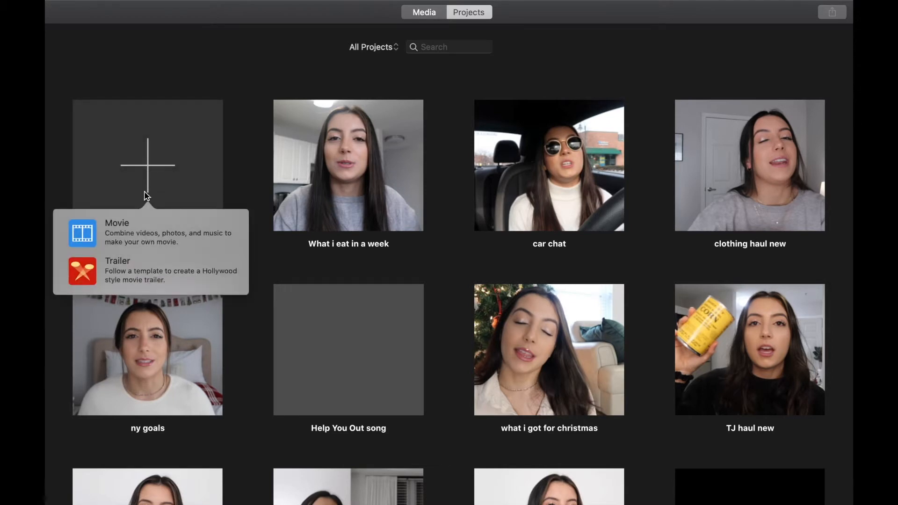
left_click(136, 238)
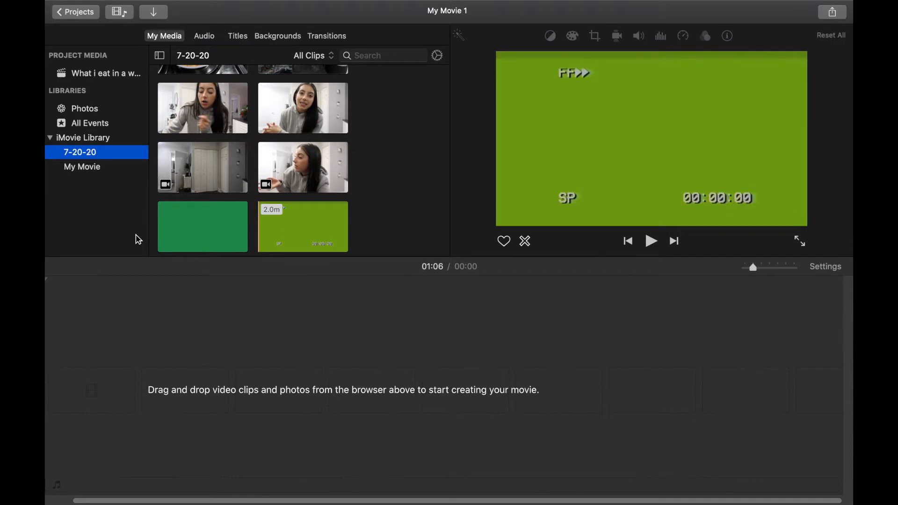
left_click(367, 348)
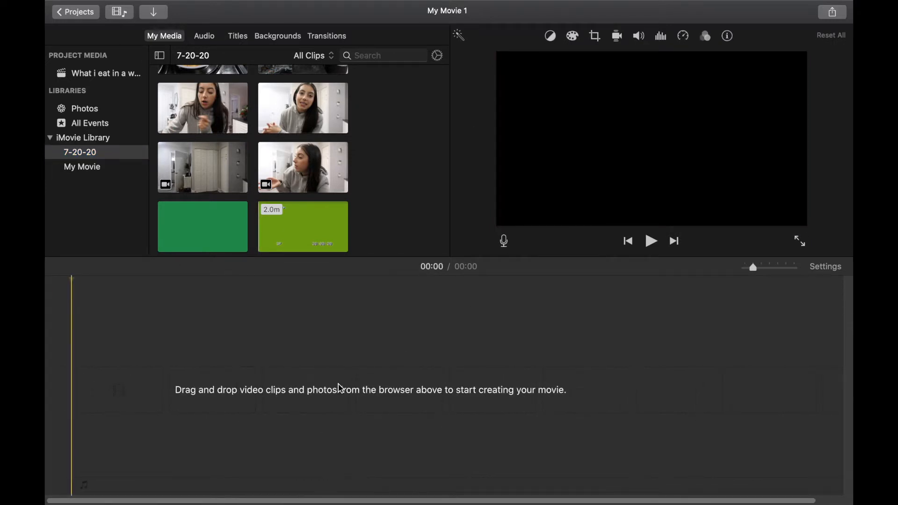
Open the media import window, look through the Desktop and Macintosh HD sources, and return to the NO NAME camera card
mouse_move(169, 5)
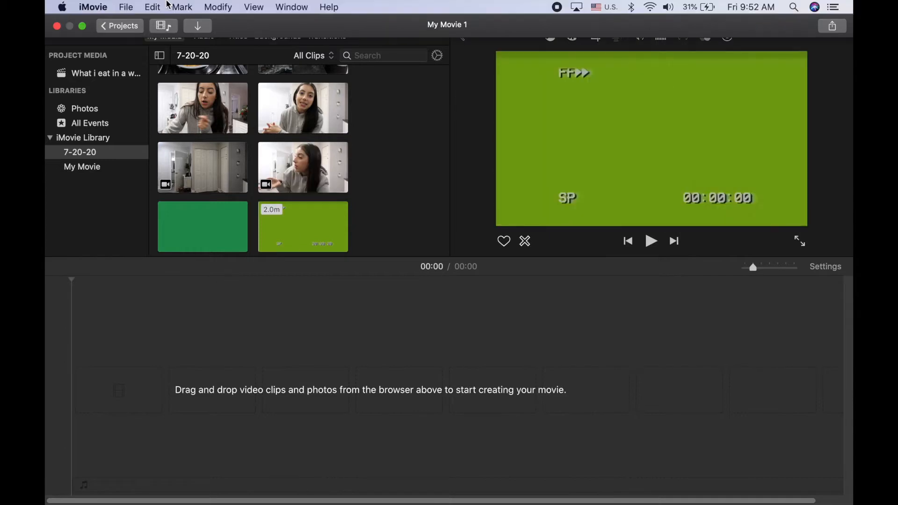
left_click(199, 26)
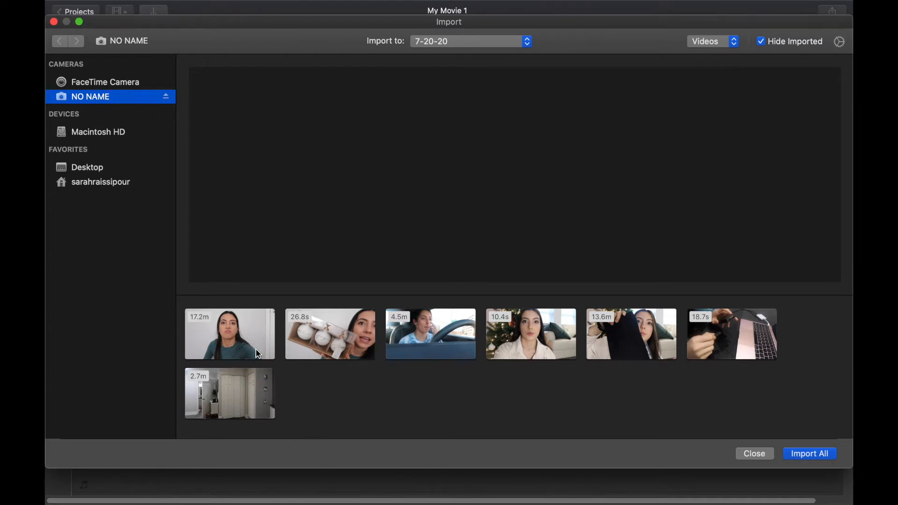
left_click(88, 168)
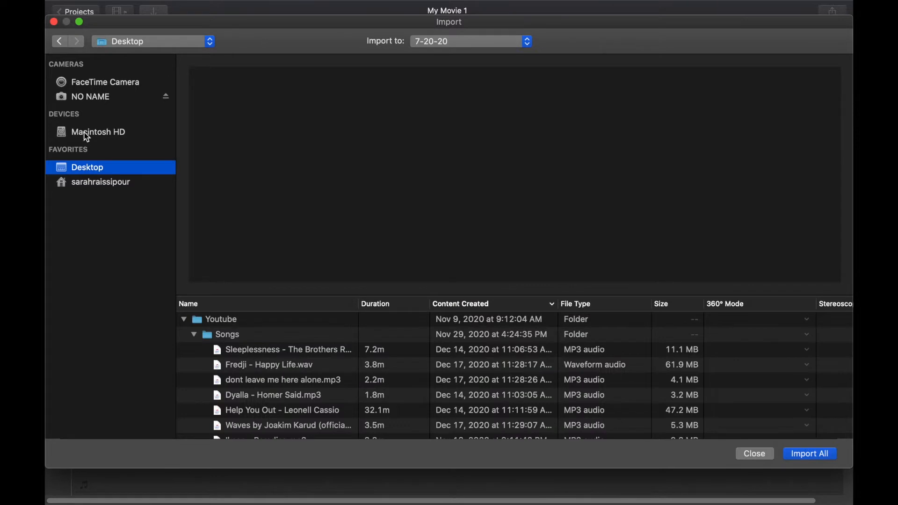
left_click(88, 135)
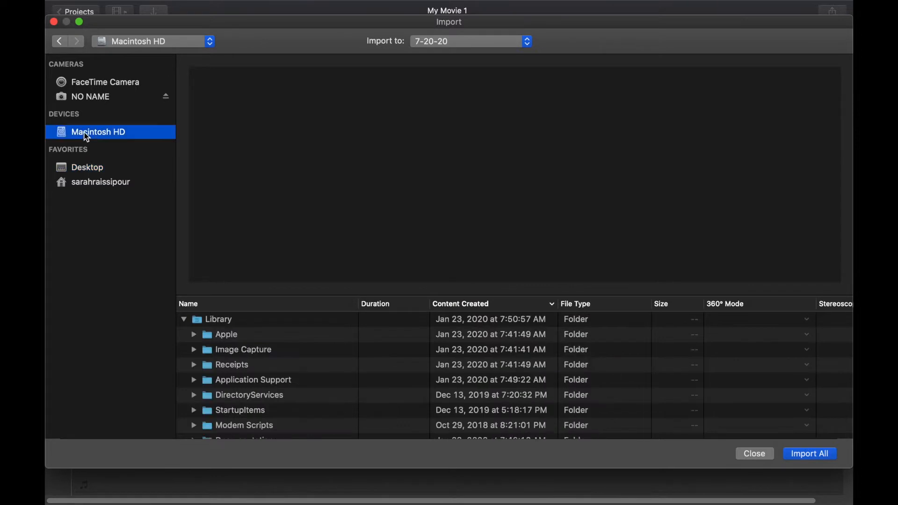
left_click(100, 99)
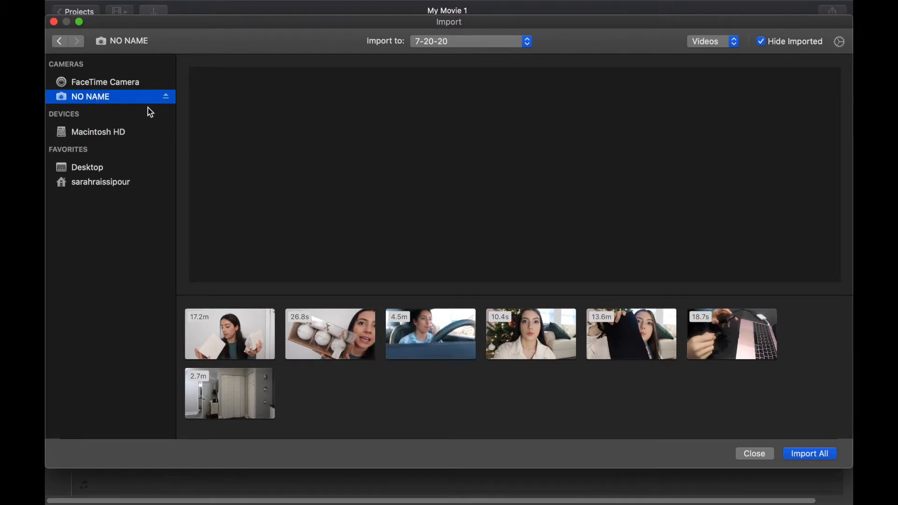
Try selecting a single clip, a row of clips and two separate clips on the camera card, clearing each selection
left_click(428, 327)
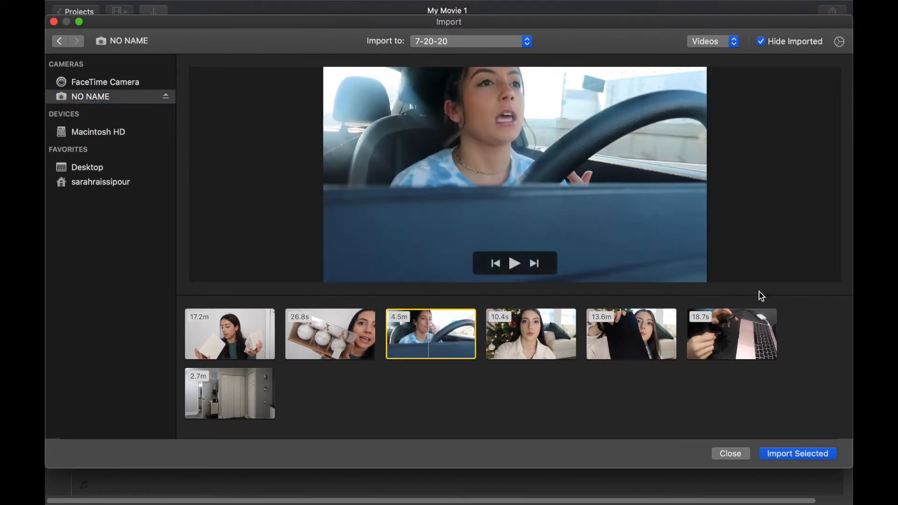
left_click(427, 392)
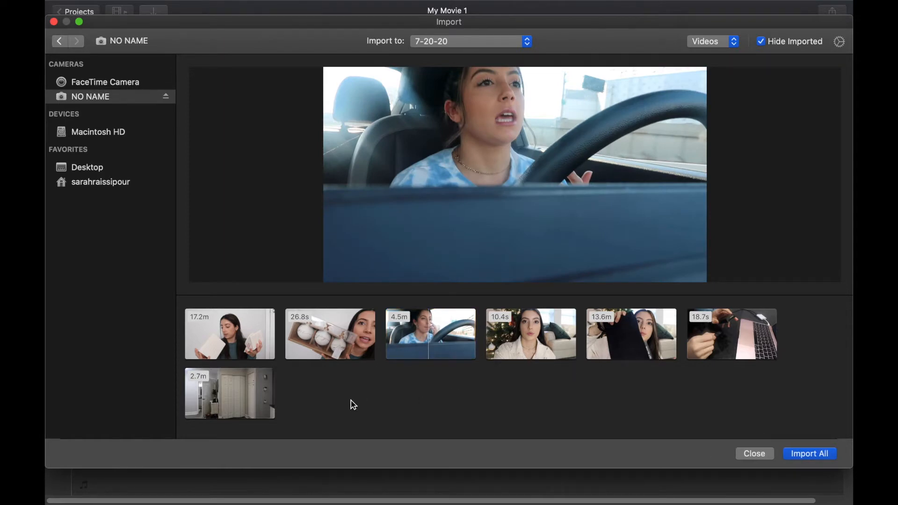
left_click_drag(342, 399, 655, 326)
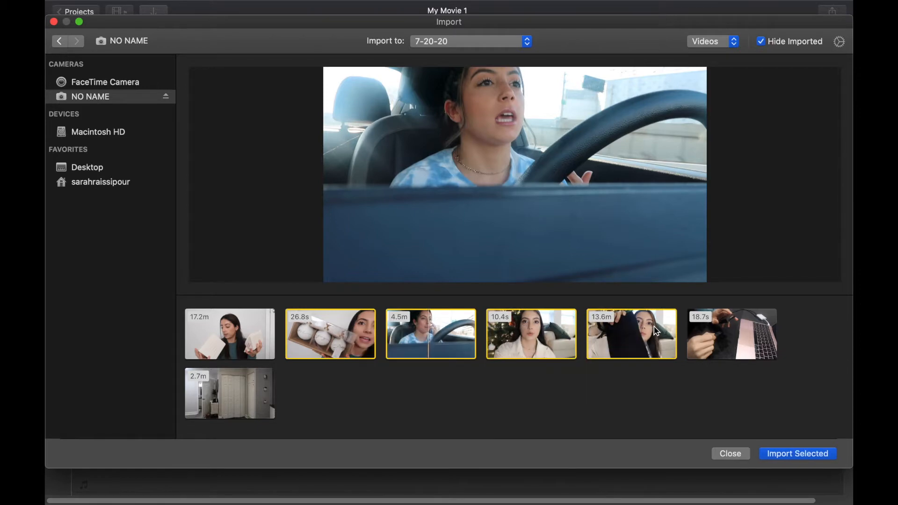
left_click(435, 417)
left_click(401, 340)
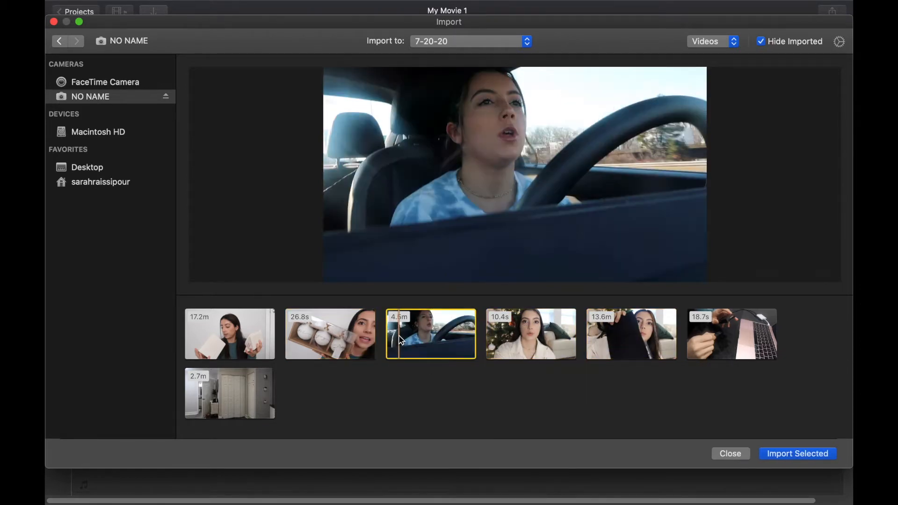
left_click(254, 374, "super")
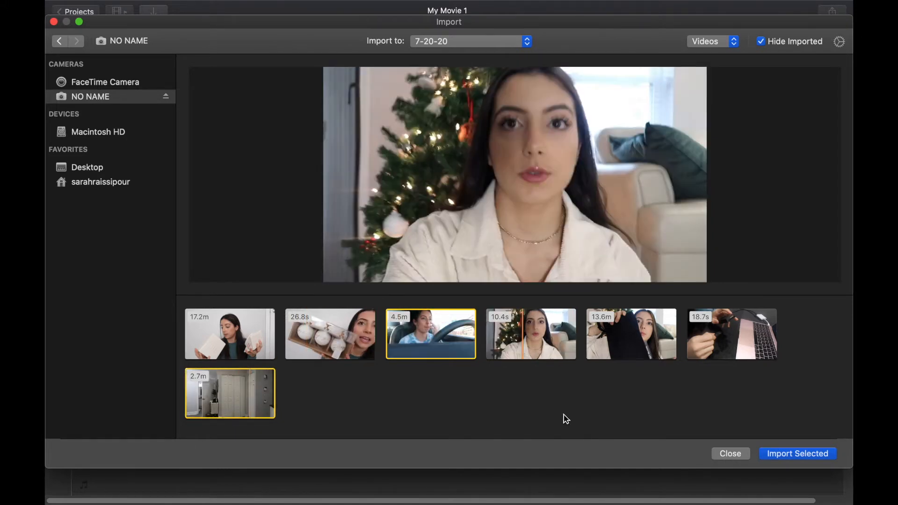
left_click(566, 419)
Import only the 4.5-minute driving clip into the 7-20-20 event
left_click(431, 334)
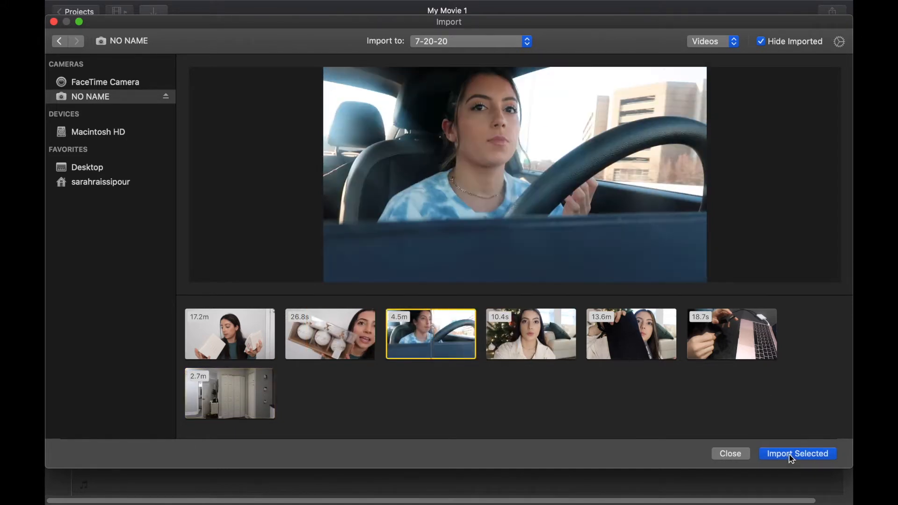
left_click(791, 457)
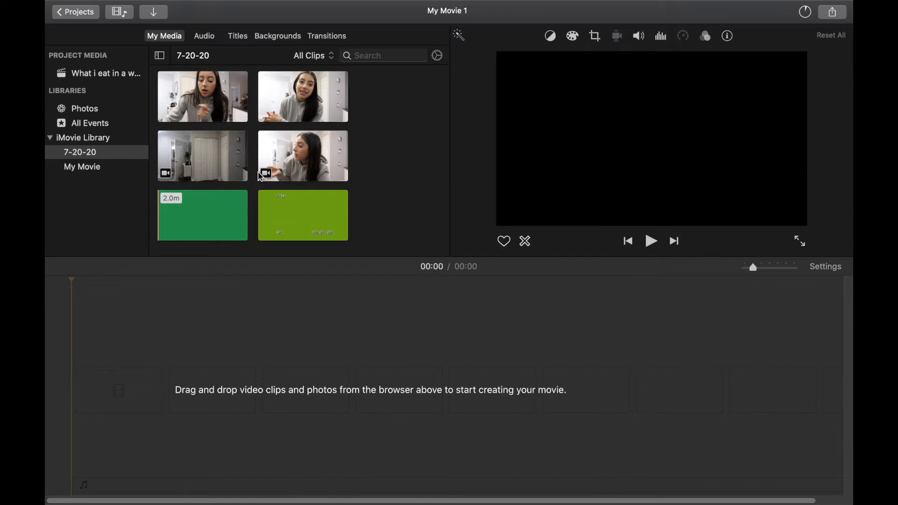
Add the whole 1.2-minute kitchen clip from the 7-20-20 event to the start of the empty timeline
scroll(262, 180, "down", 15)
scroll(410, 171, "down", 10)
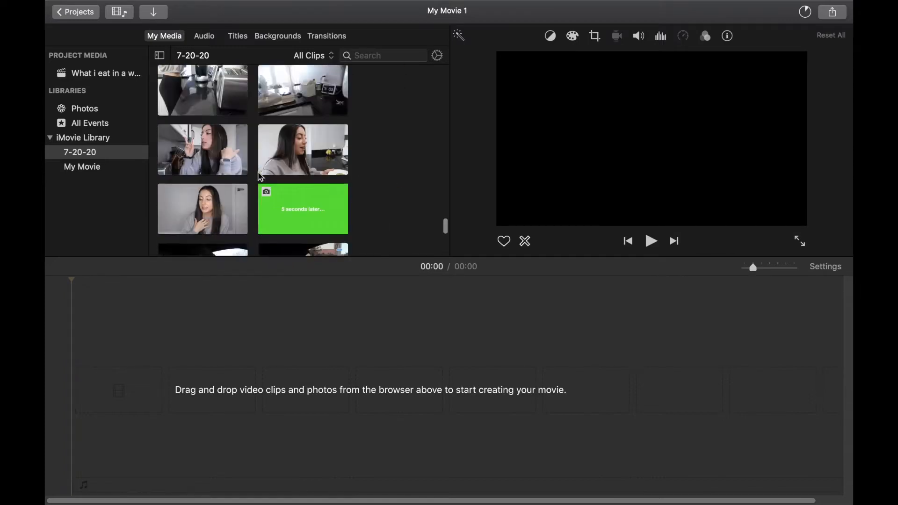
scroll(410, 171, "down", 3)
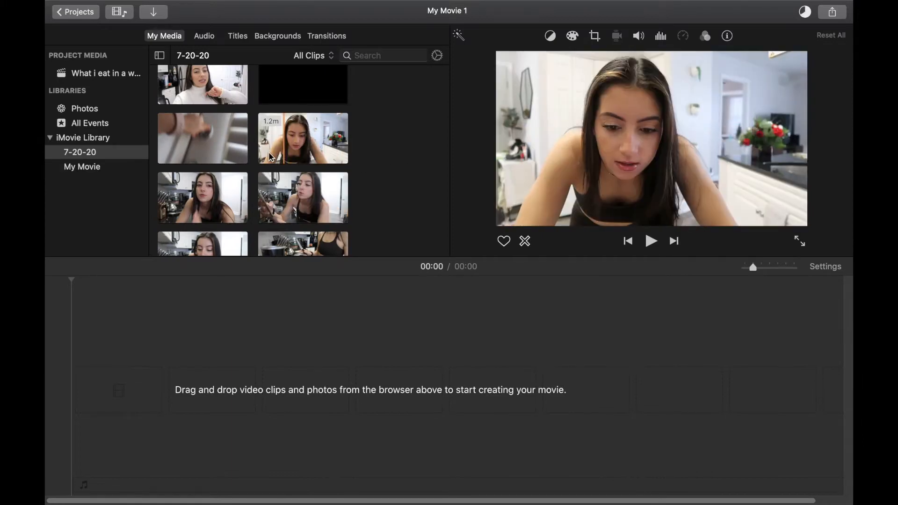
left_click(283, 148)
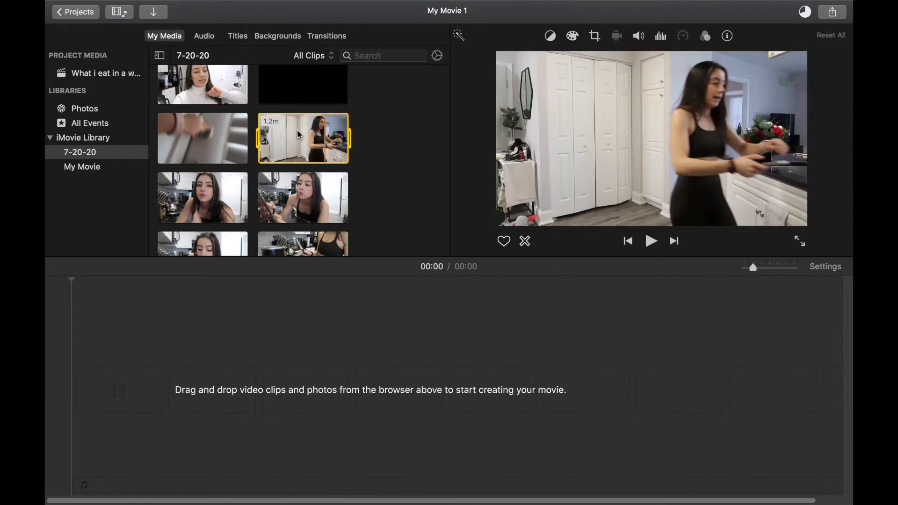
left_click_drag(299, 140, 100, 392)
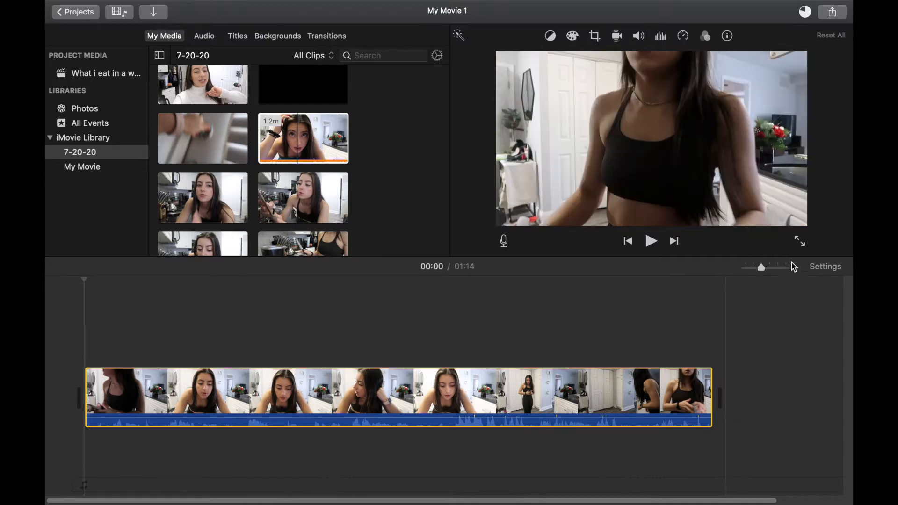
Zoom the timeline all the way out and fully in to examine the opening seconds of the kitchen clip
left_click_drag(760, 270, 743, 271)
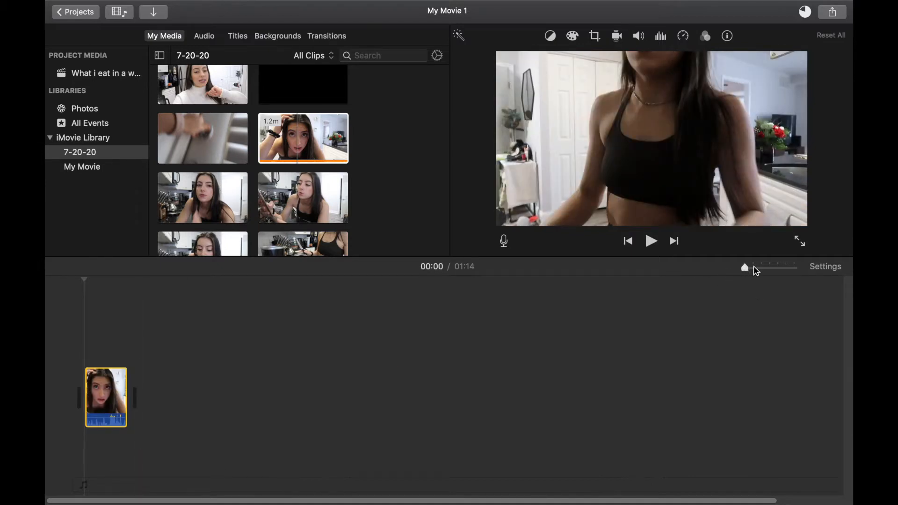
left_click_drag(756, 271, 828, 274)
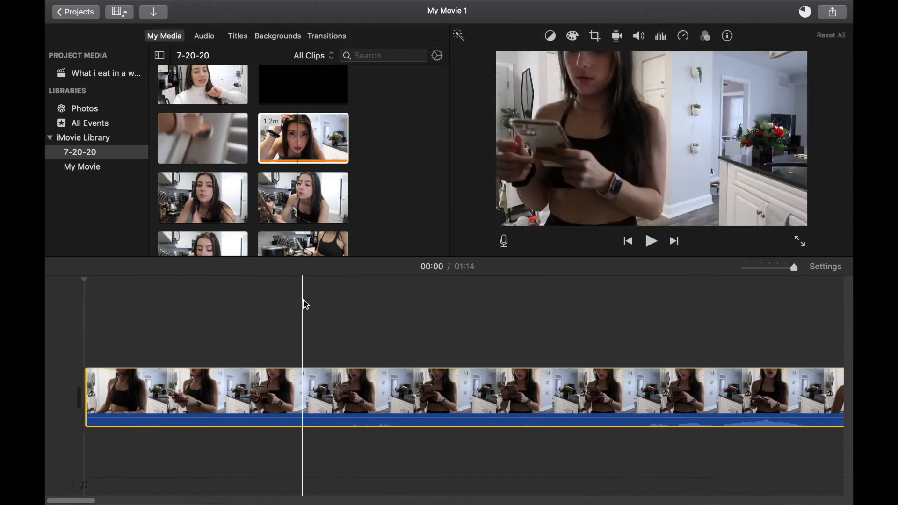
scroll(702, 303, "right", 2)
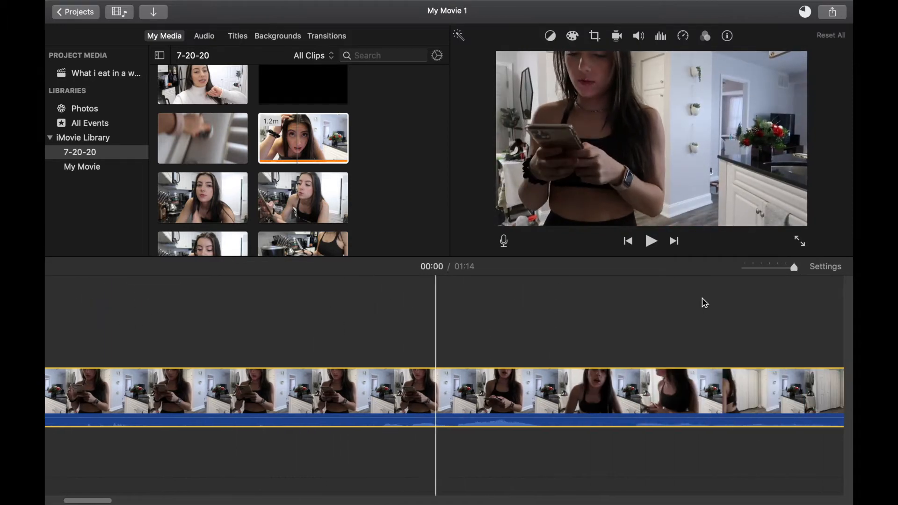
scroll(701, 298, "right", 1)
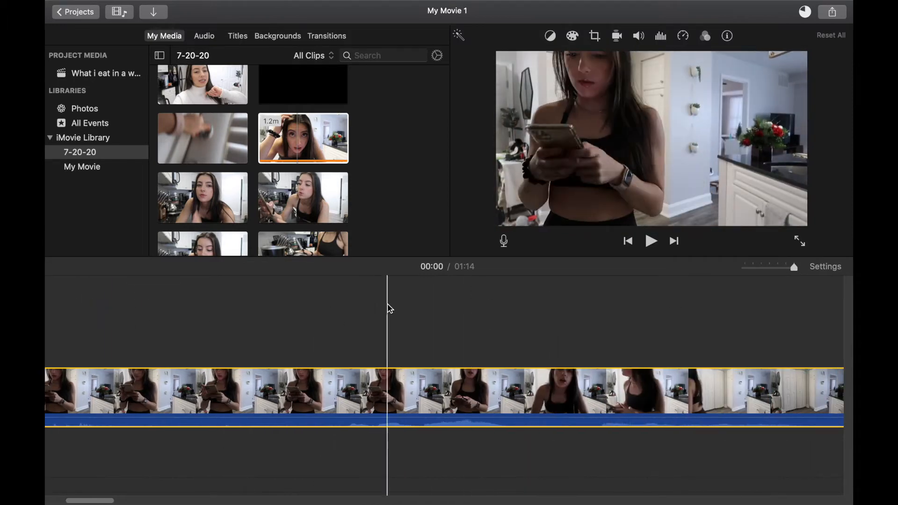
scroll(365, 306, "left", 1)
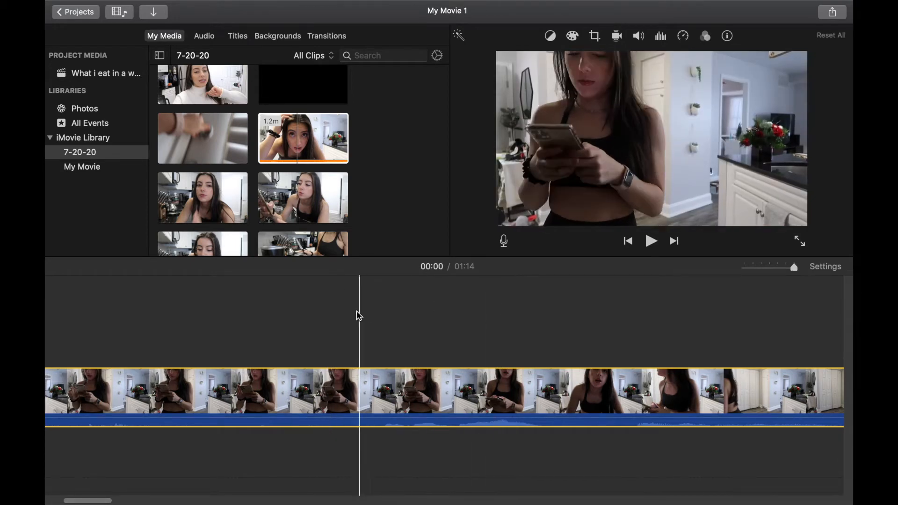
scroll(341, 310, "right", 1)
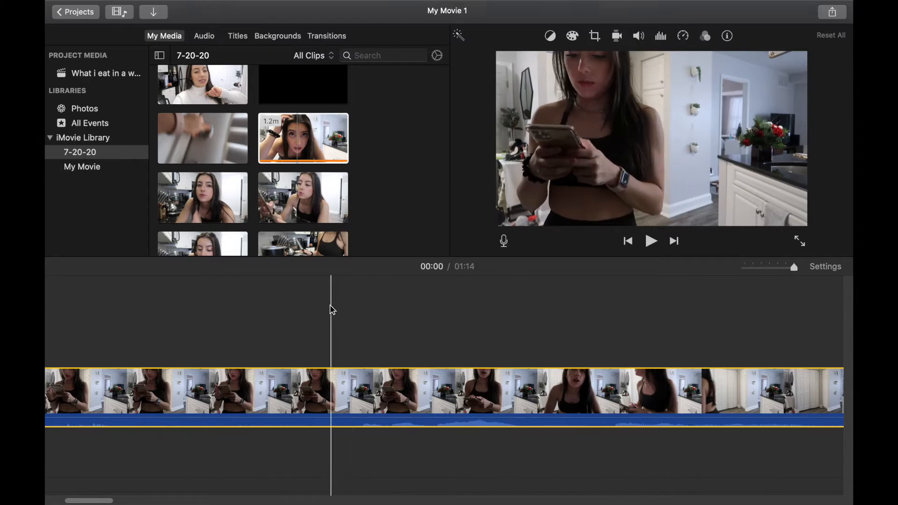
Split the kitchen clip at about 4 seconds, where the woman starts speaking, and delete the part before the cut
left_click(294, 295)
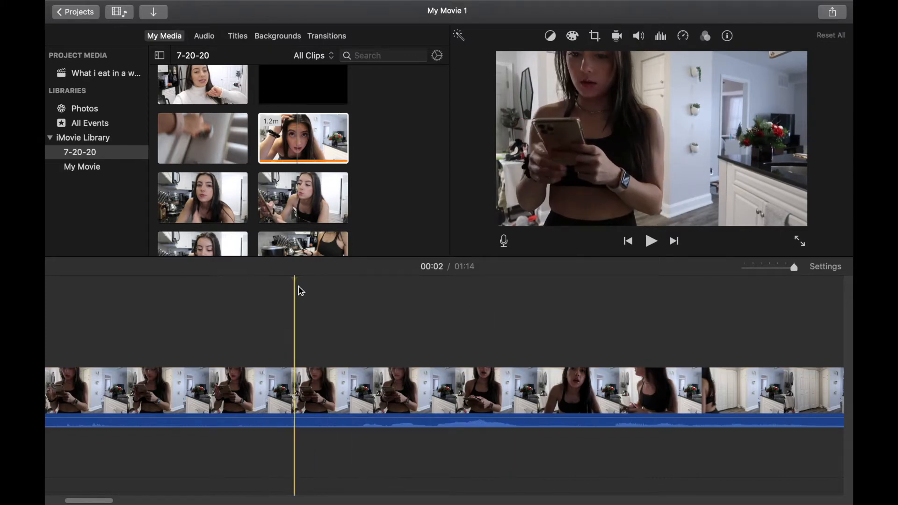
scroll(352, 291, "right", 5)
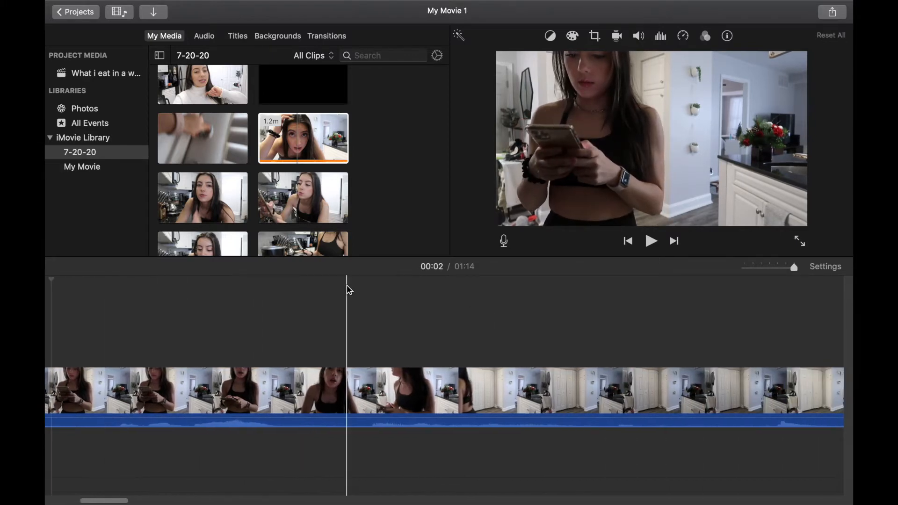
left_click(370, 289)
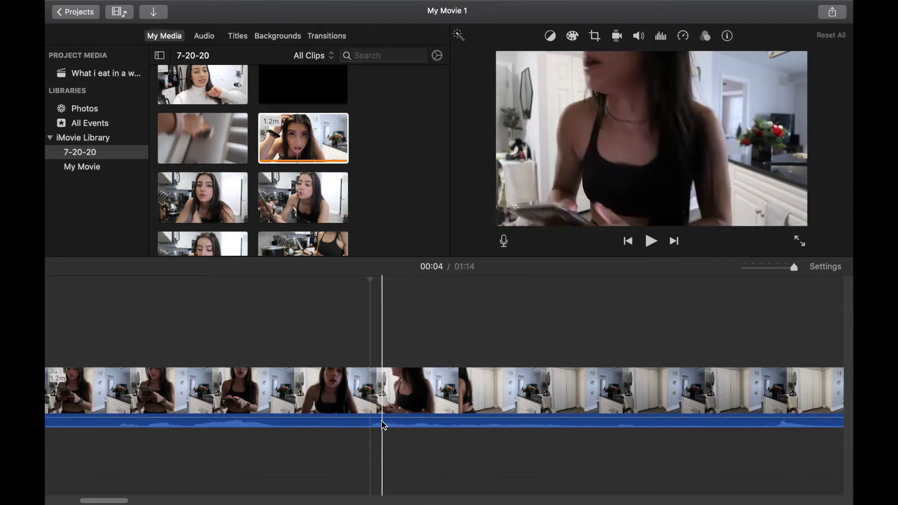
left_click(372, 427)
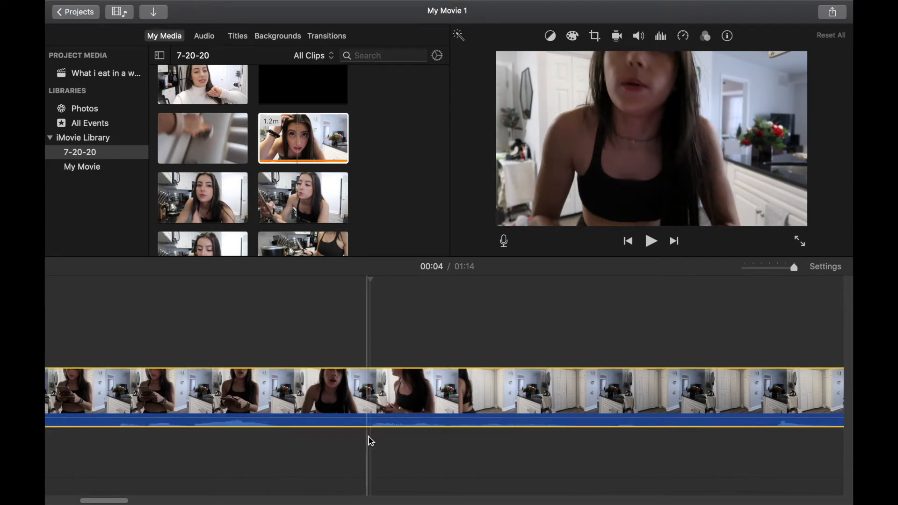
right_click(372, 377)
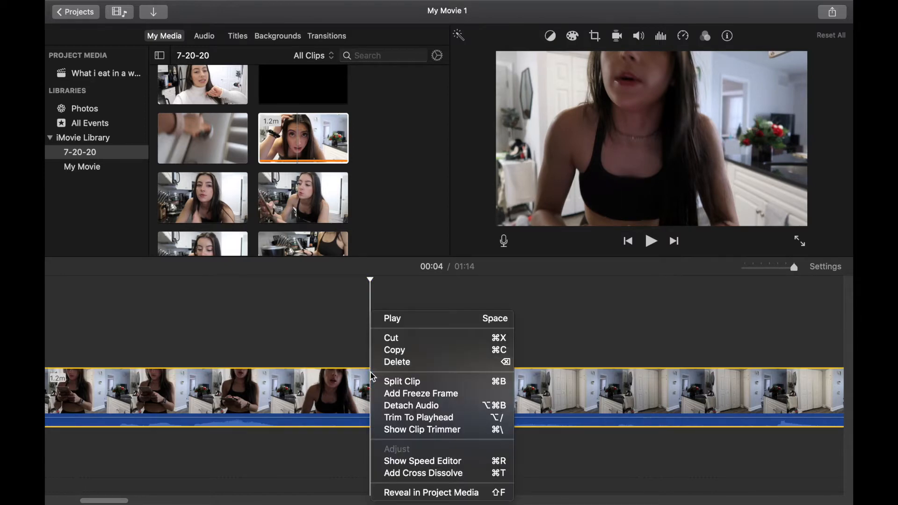
left_click(354, 351)
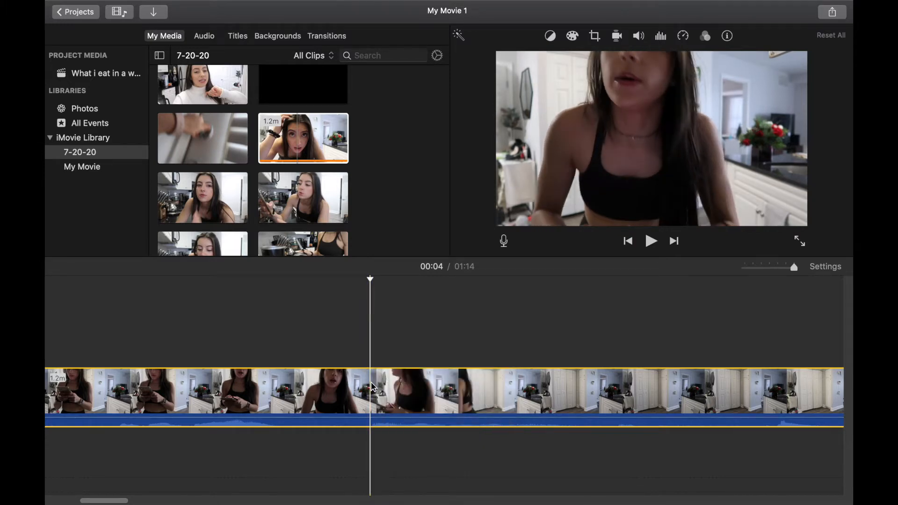
key("super+b")
scroll(485, 325, "left", 5)
scroll(486, 325, "right", 2)
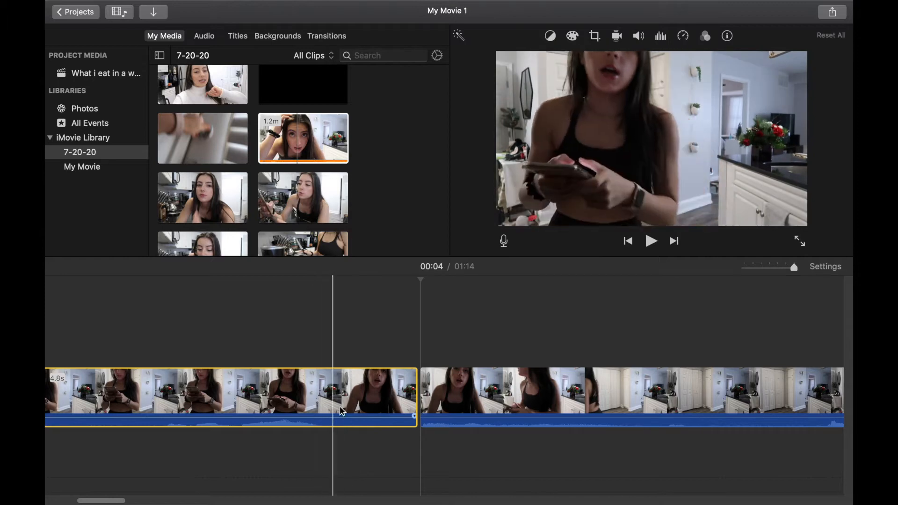
left_click(346, 380)
key("Delete")
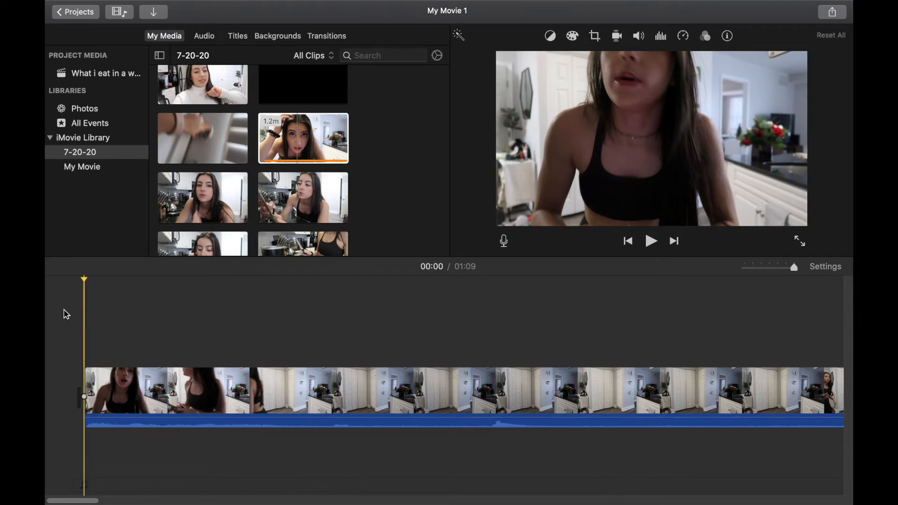
Play the new opening of the kitchen clip and look over the empty stretch that follows it
key("space")
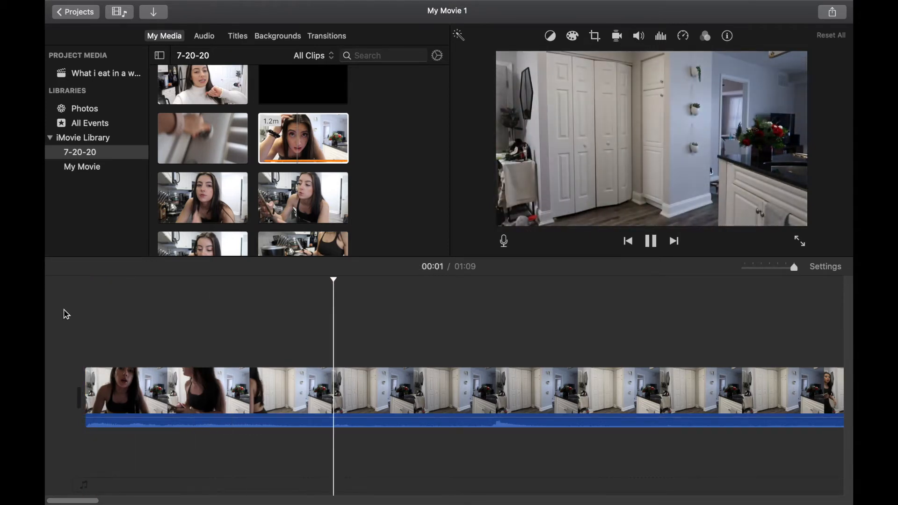
left_click(74, 327)
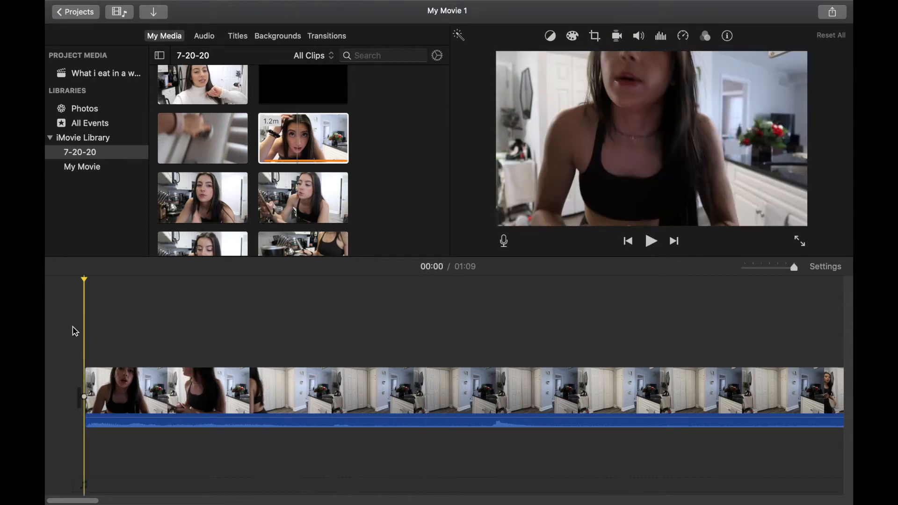
scroll(316, 332, "right", 5)
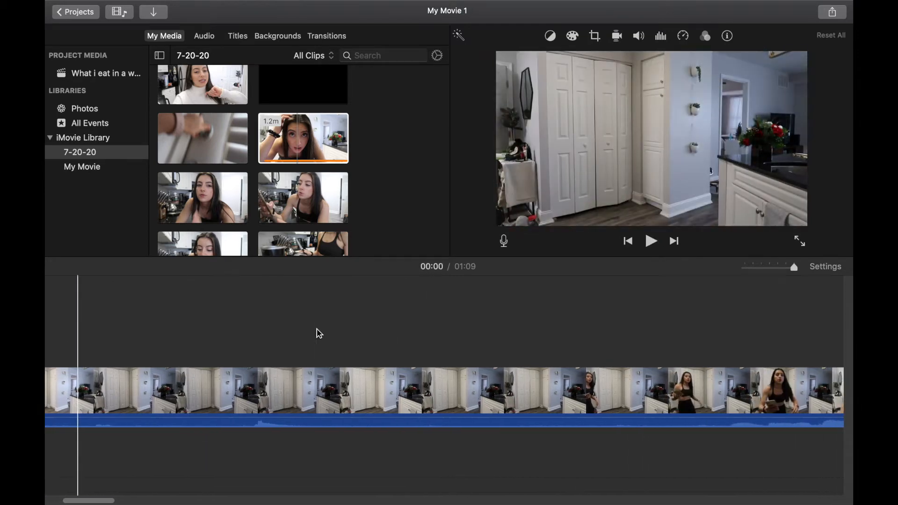
scroll(317, 328, "right", 3)
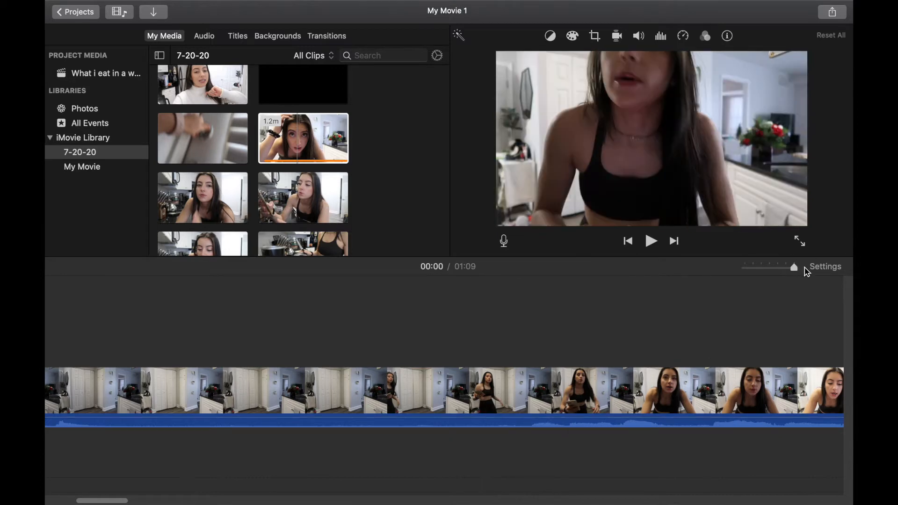
mouse_move(794, 268)
left_mouse_down()
mouse_move(786, 268)
mouse_move(794, 268)
left_mouse_up()
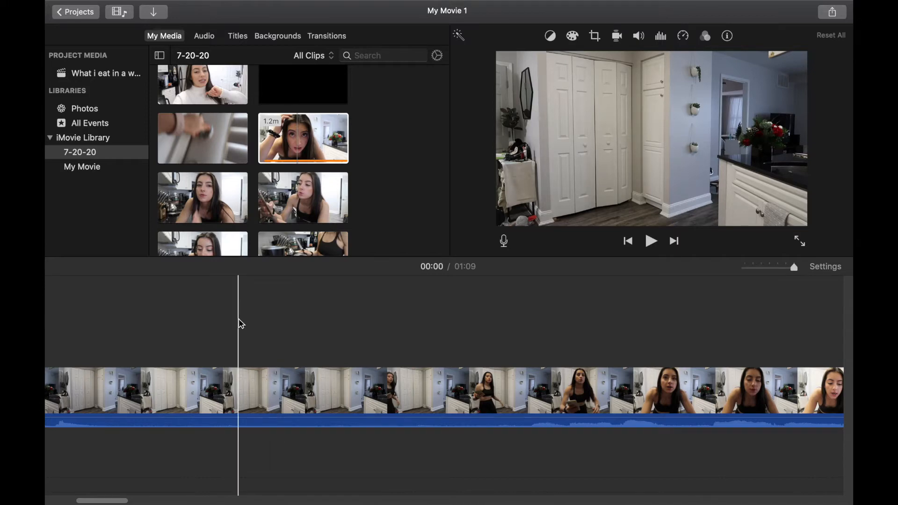
Split the kitchen clip at about 1 second, just after the woman leaves the frame
scroll(239, 321, "left", 5)
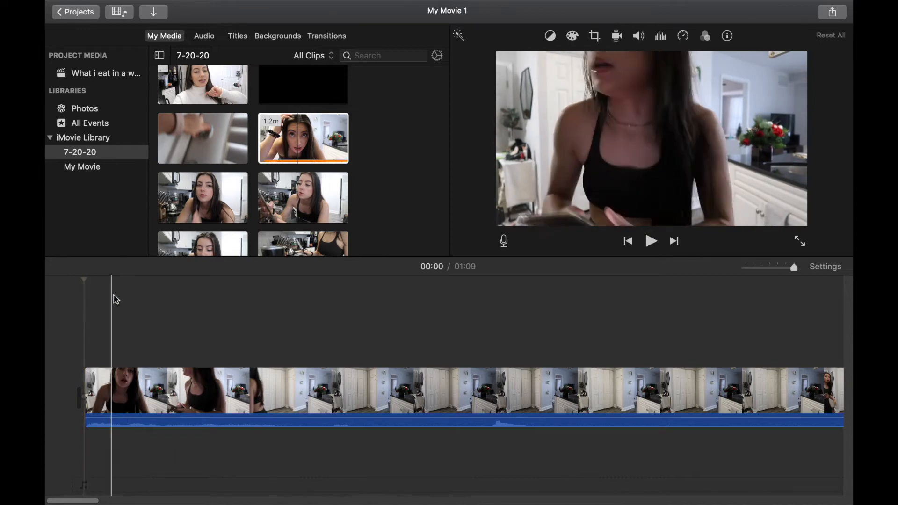
left_click(305, 295)
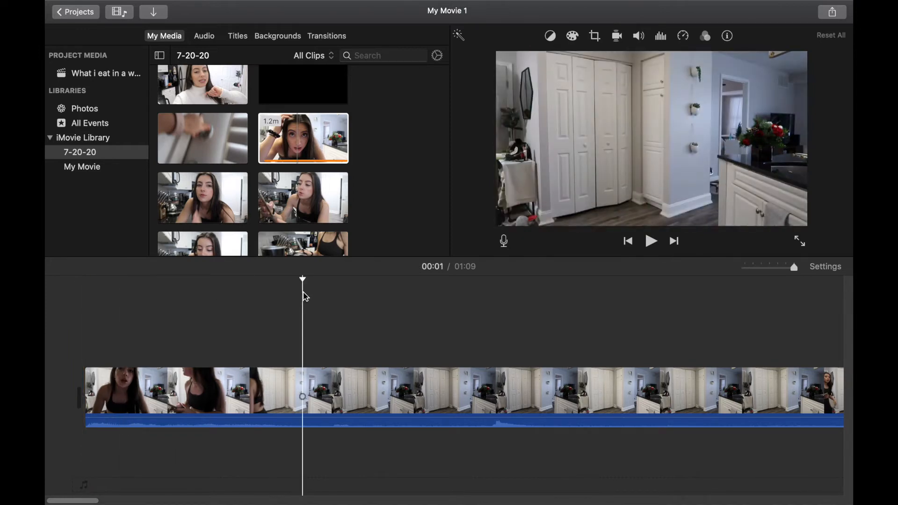
key("super+b")
Play across the cut near 6 seconds and review the trimmed clips from the start of the timeline
key("space")
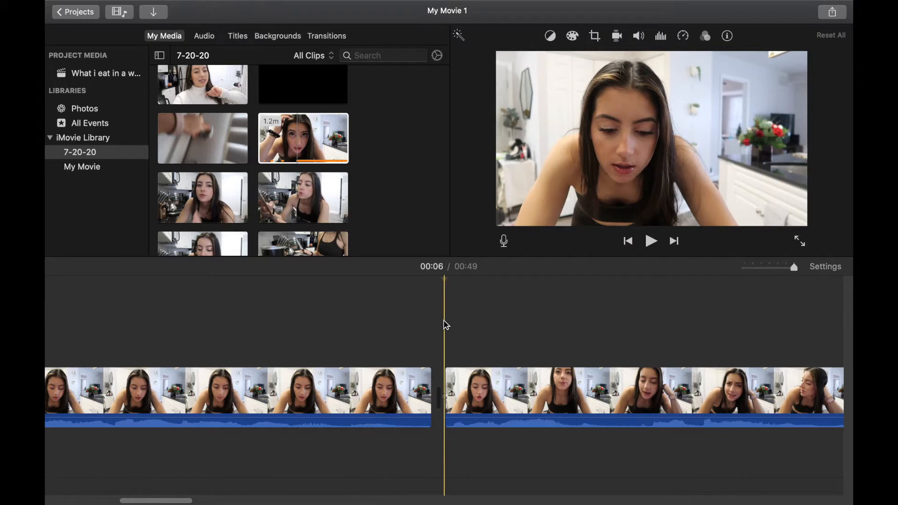
key("space")
key("space")
scroll(448, 322, "left", 10)
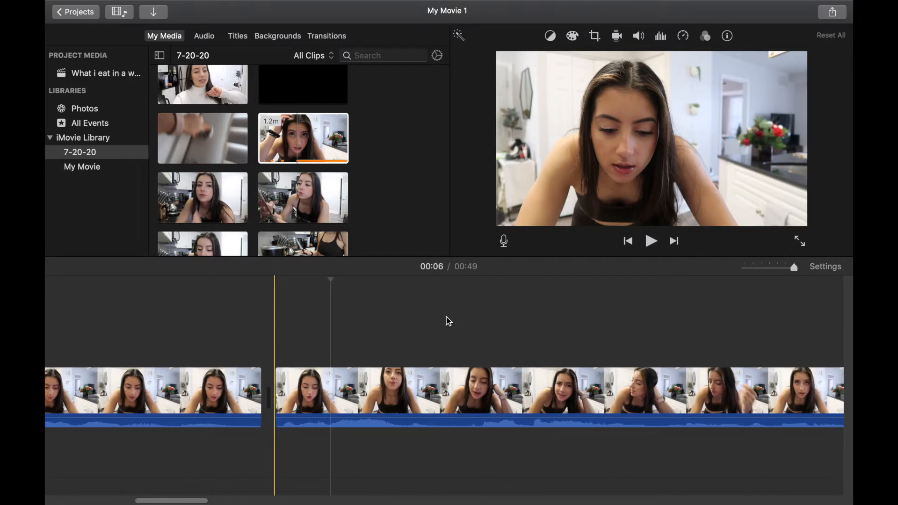
scroll(446, 316, "right", 10)
scroll(446, 317, "left", 10)
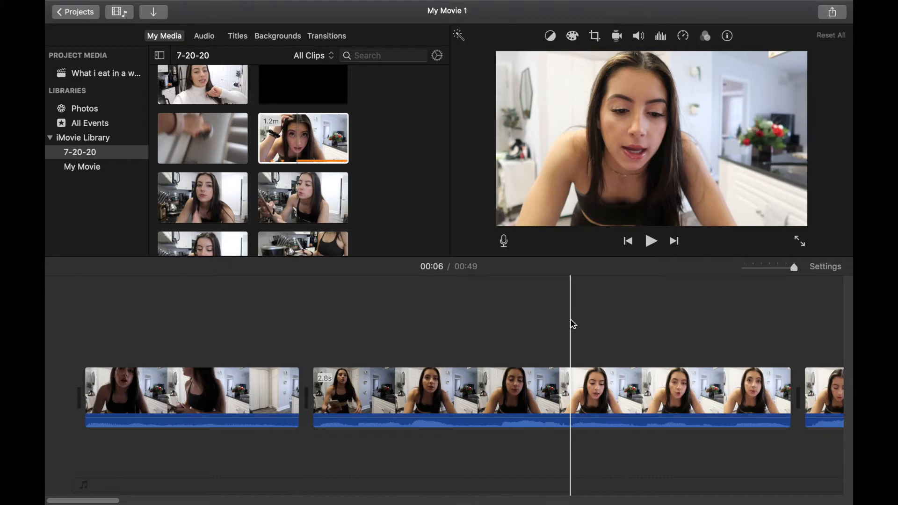
Browse the whole collection of built-in title styles
left_click(238, 38)
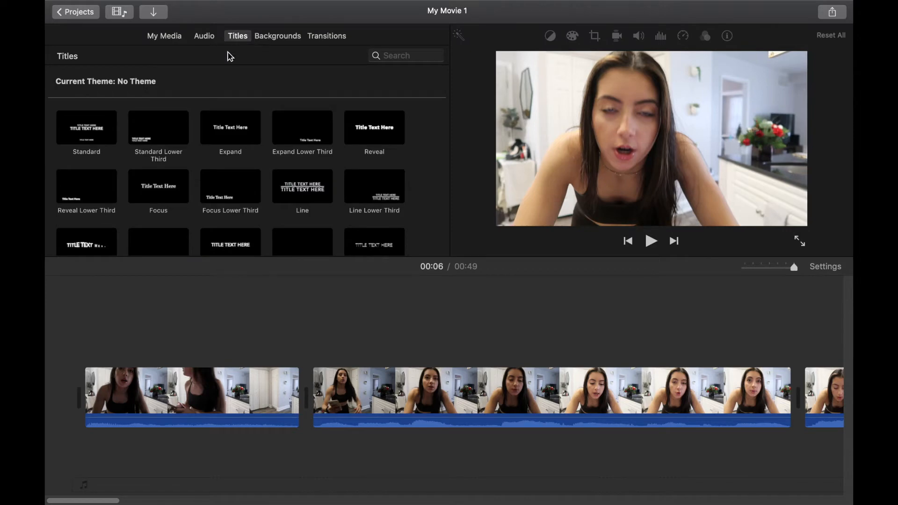
scroll(242, 193, "down", 15)
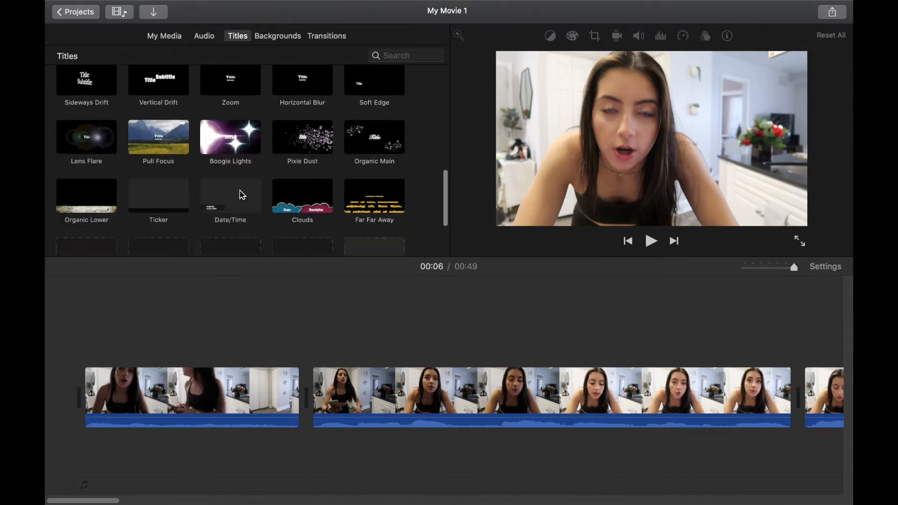
scroll(242, 193, "up", 15)
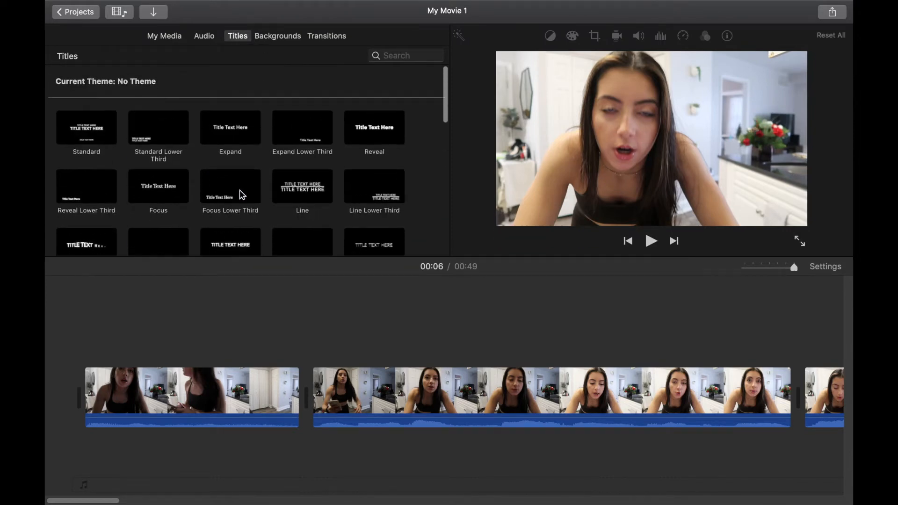
Switch to Keynote and create a new wide presentation with the Basic White theme
mouse_move(579, 503)
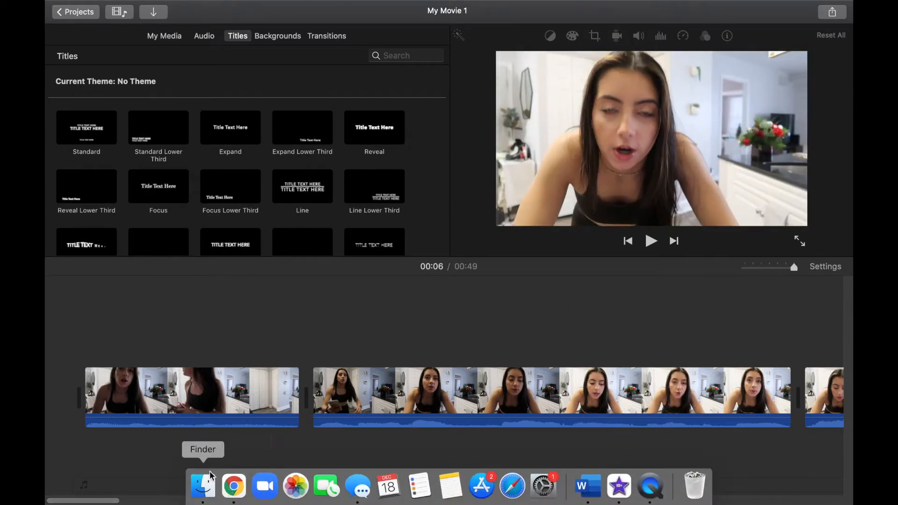
left_click(795, 6)
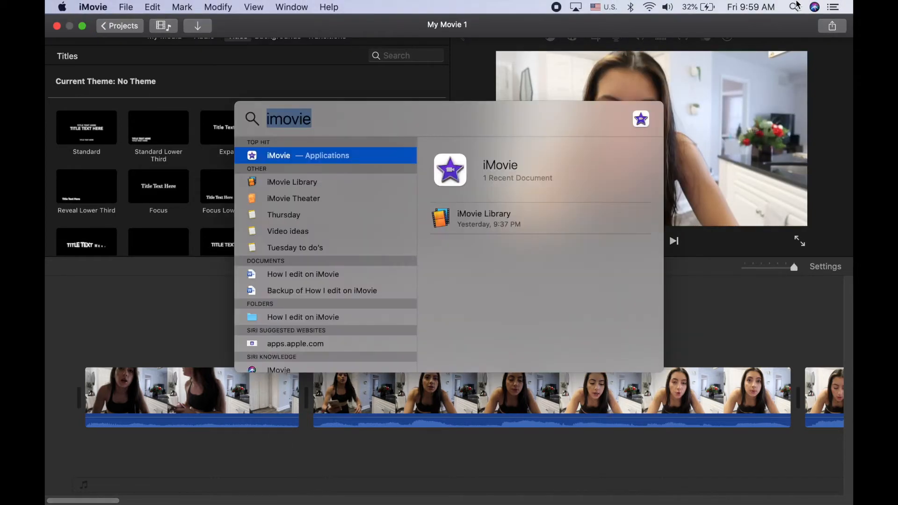
type("keynote")
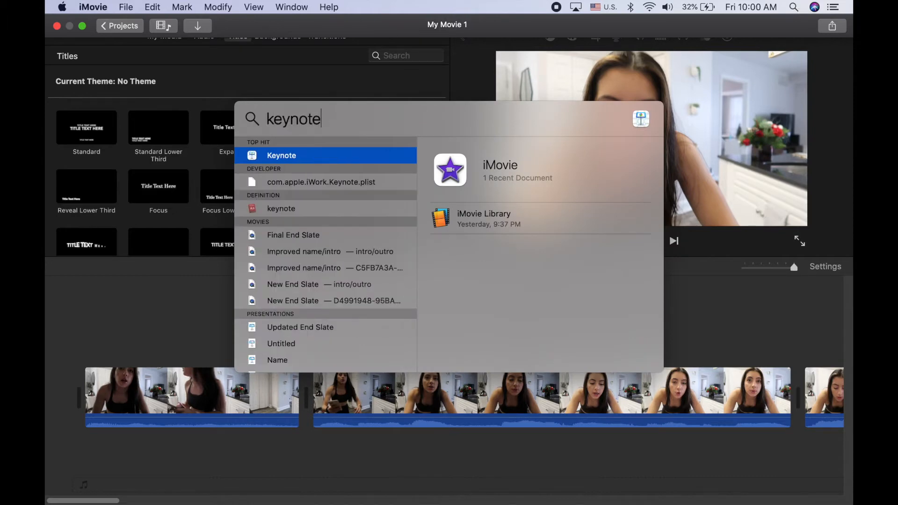
key("Return")
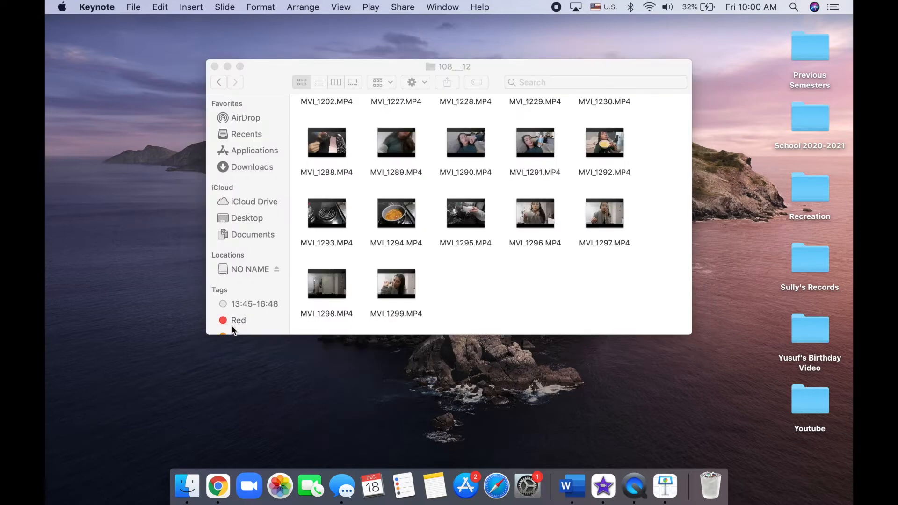
left_click(232, 328)
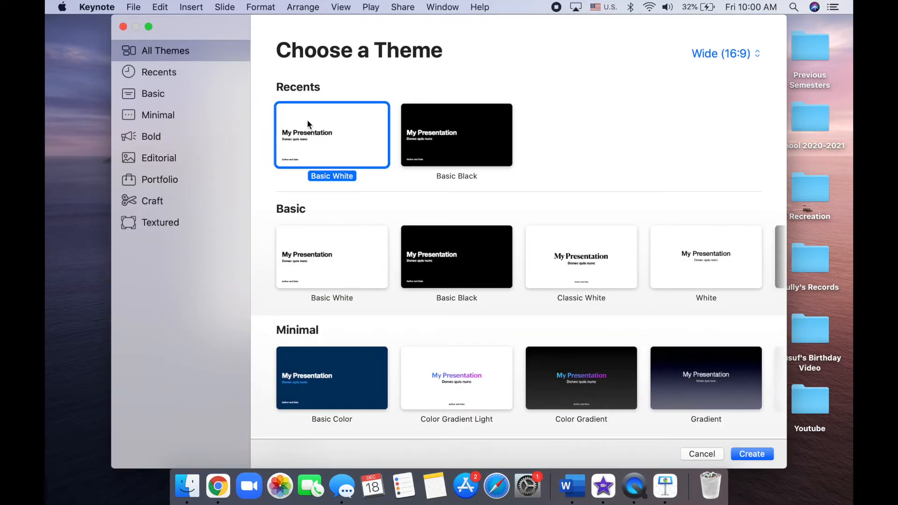
double_click(357, 133)
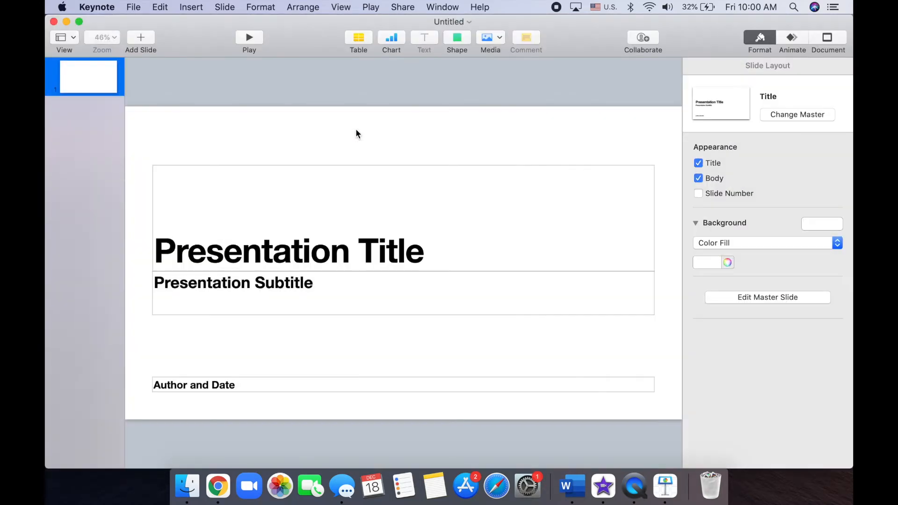
Delete the subtitle and author placeholders from the title slide and fill its background with solid green
double_click(232, 307)
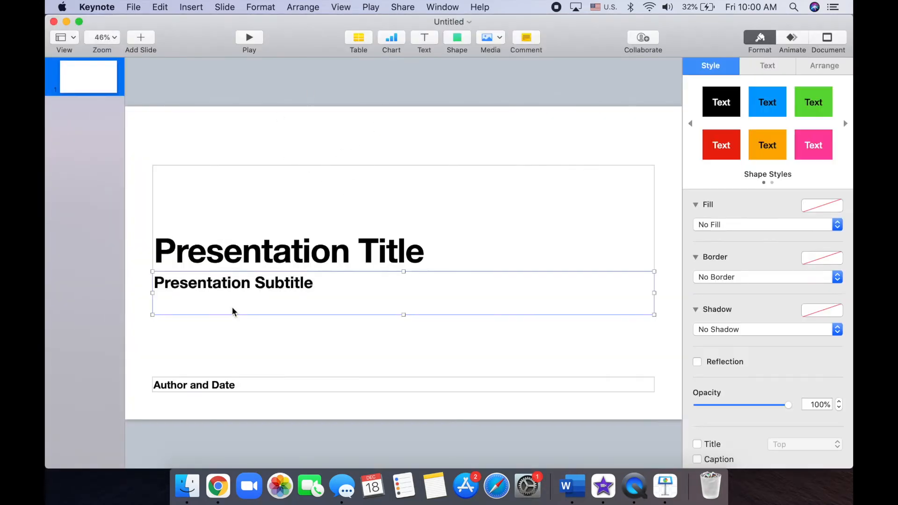
left_click(264, 308)
left_click(234, 385, "shift")
key("BackSpace")
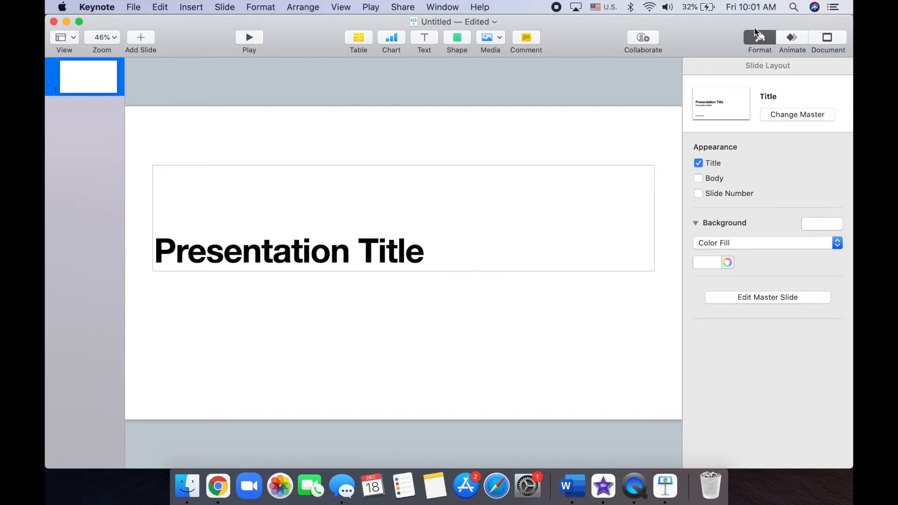
left_click(825, 225)
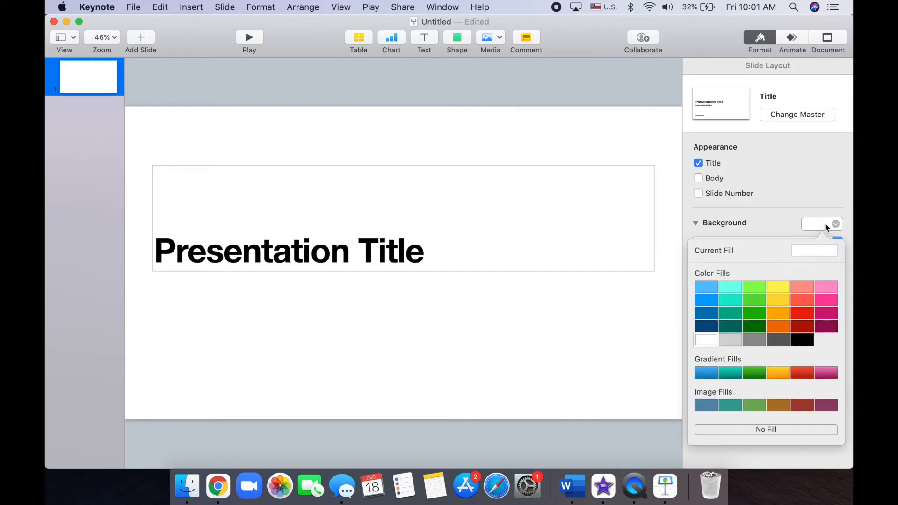
left_click(751, 297)
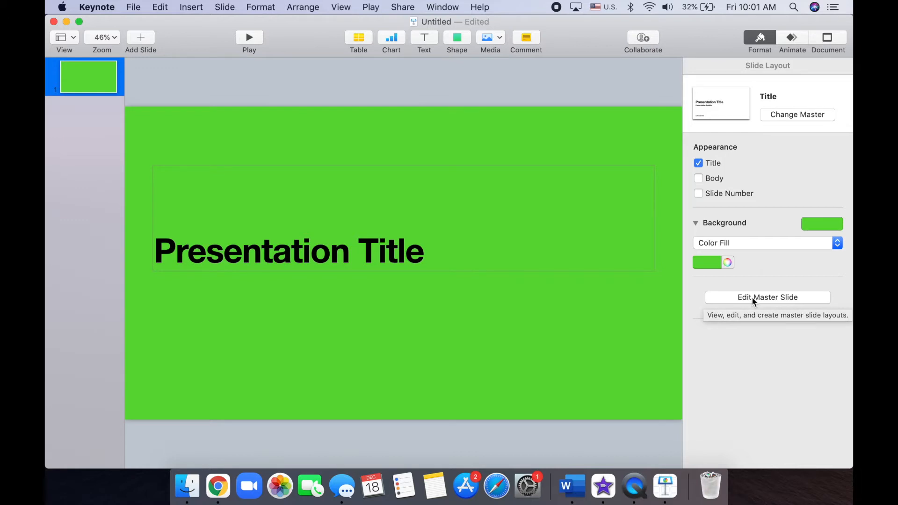
Replace the slide's title text with "welcome to my channel", starting with a lowercase w
double_click(223, 250)
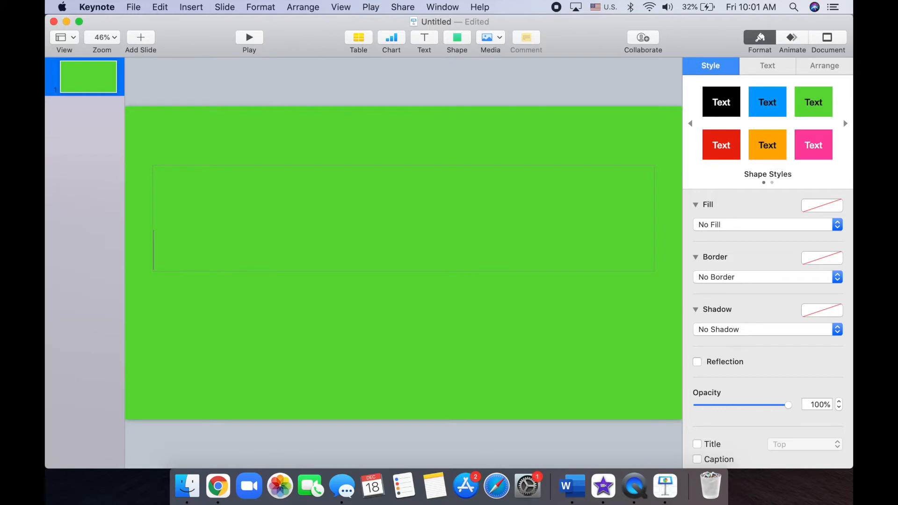
type("we")
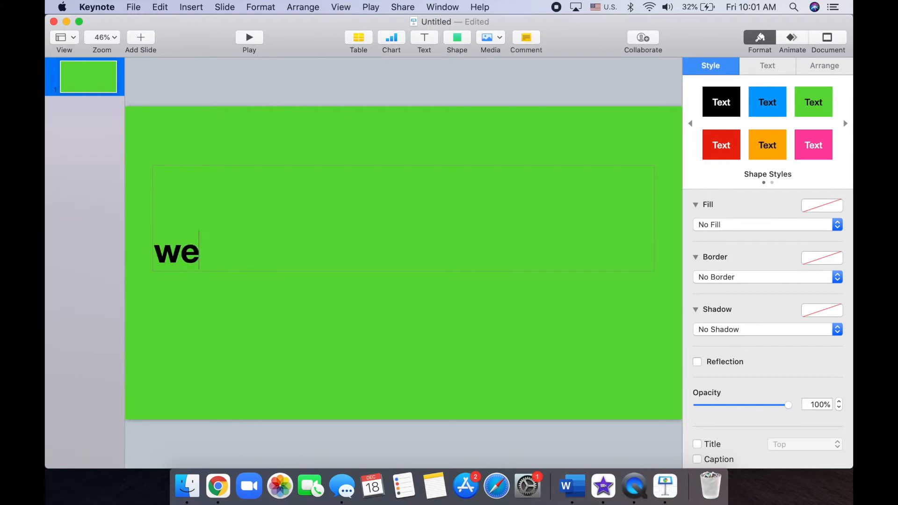
type("lcome to my channel")
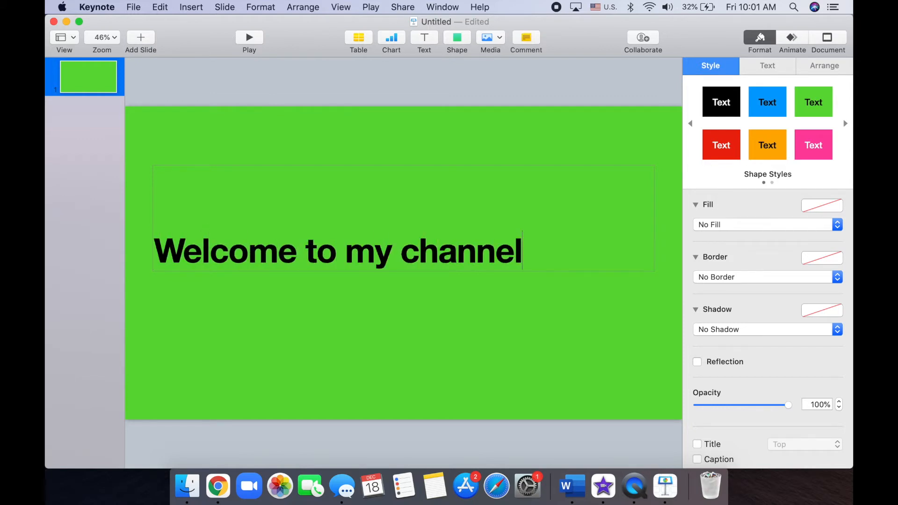
left_click(184, 249)
key("BackSpace")
type("w")
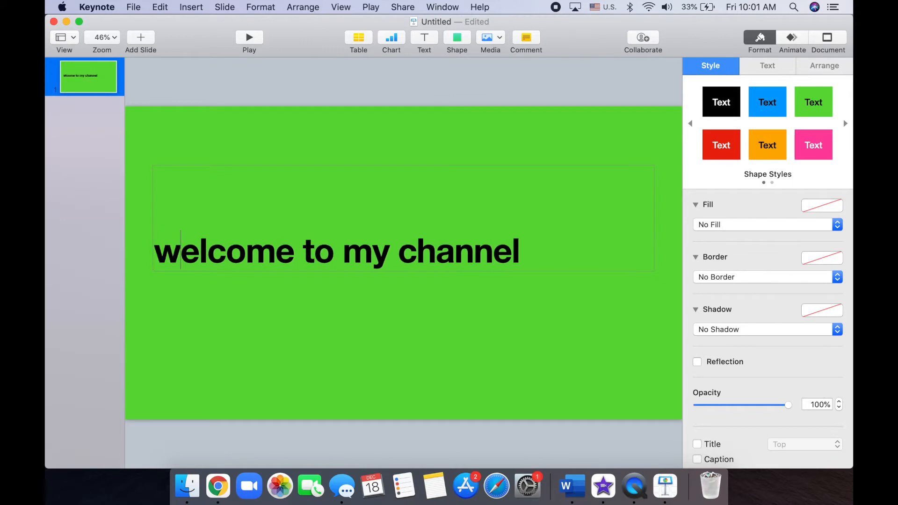
Center the whole title text both horizontally and vertically within its text box
key("super+a")
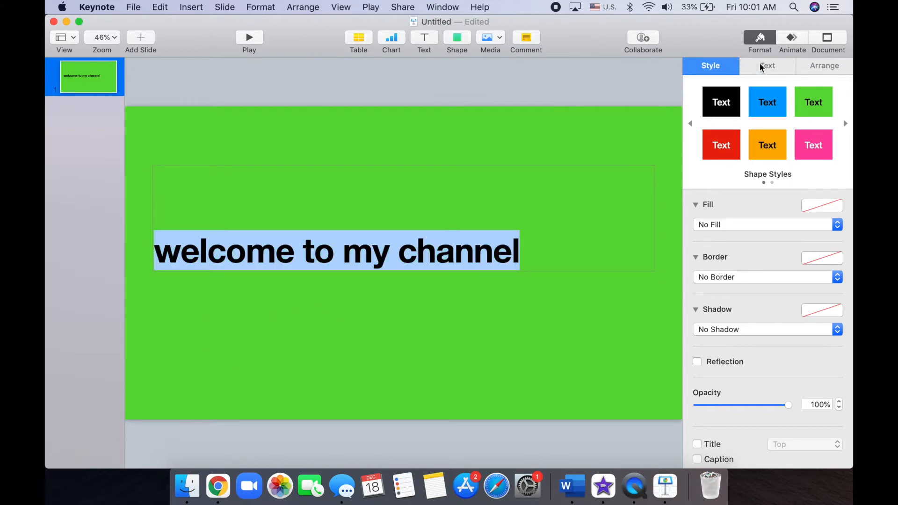
left_click(776, 69)
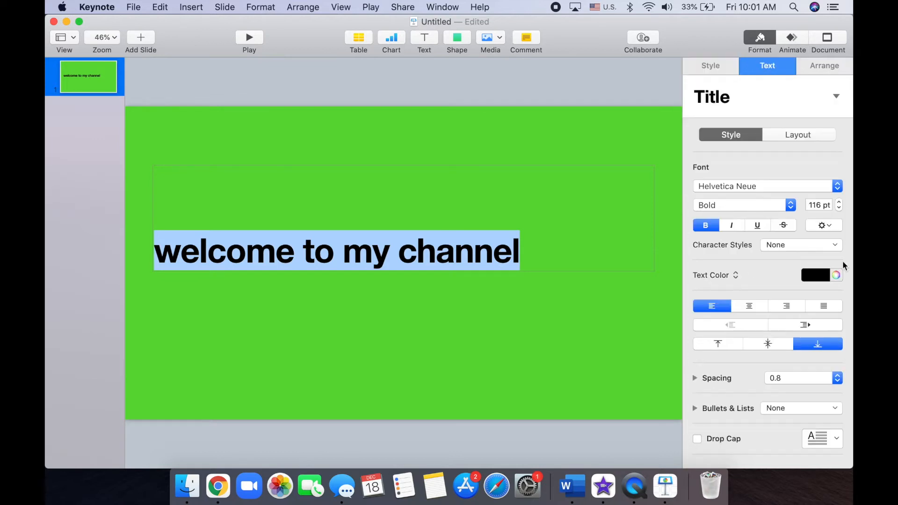
left_click(749, 306)
left_click(758, 345)
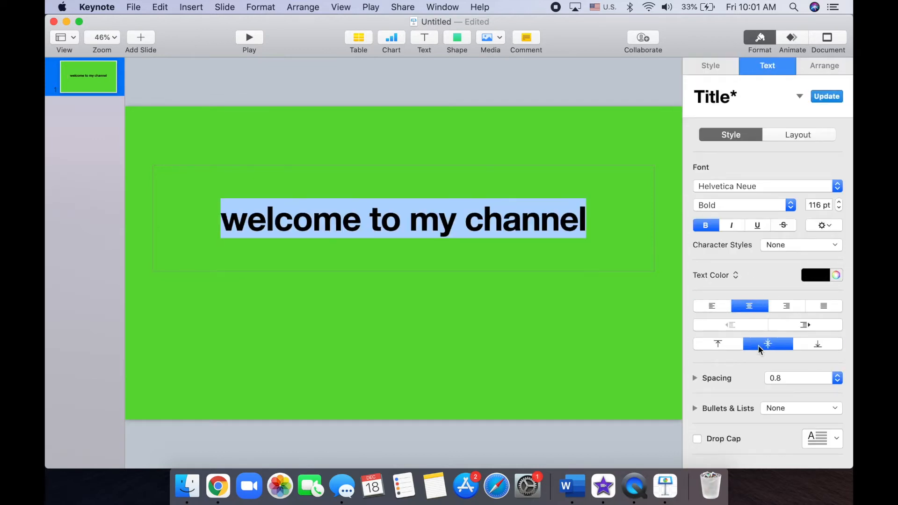
Move the title text box to the exact center of the slide
left_click(459, 364)
left_click(423, 202)
left_click_drag(423, 202, 416, 276)
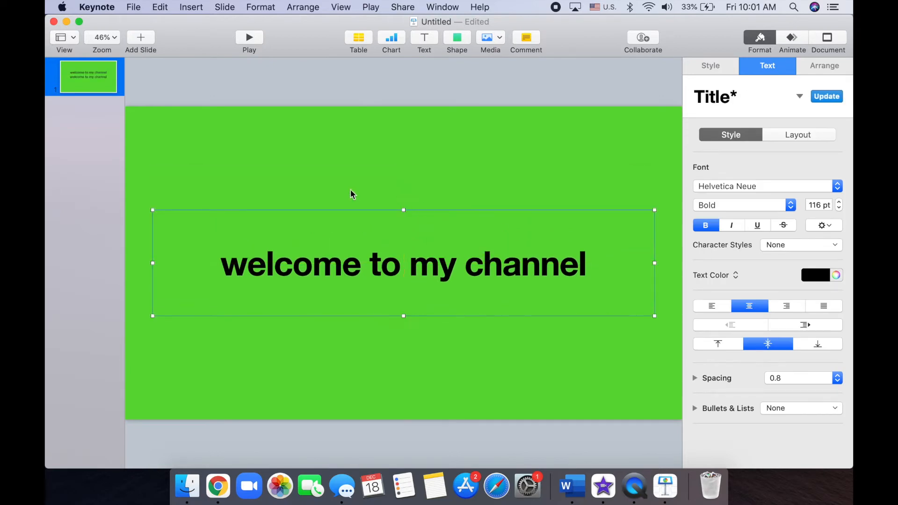
left_click(414, 183)
mouse_move(418, 273)
left_mouse_down()
mouse_move(417, 255)
mouse_move(417, 275)
left_mouse_up()
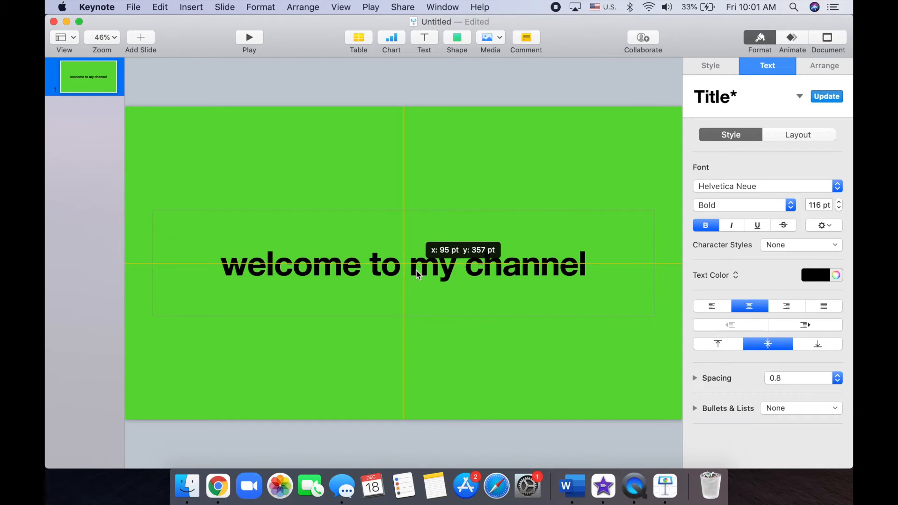
Change the title's text color to white and deselect the text box
left_click(815, 275)
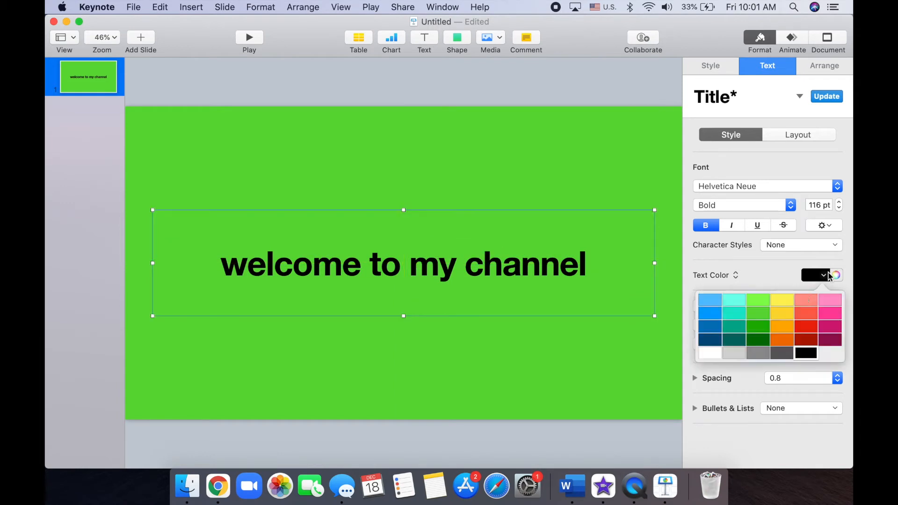
left_click(708, 354)
key("Escape")
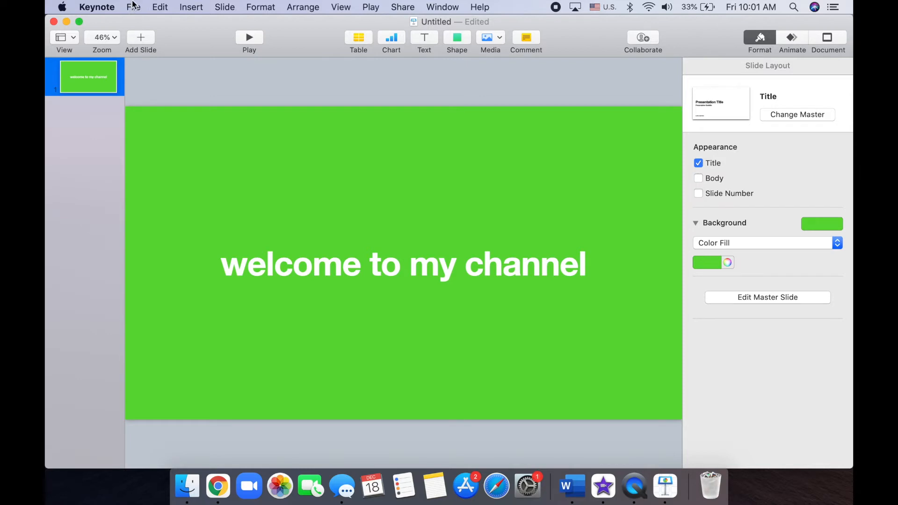
Export all slides as high-quality JPEG images to the Desktop under the name "welcome to my channel"
left_click(133, 6)
mouse_move(210, 137)
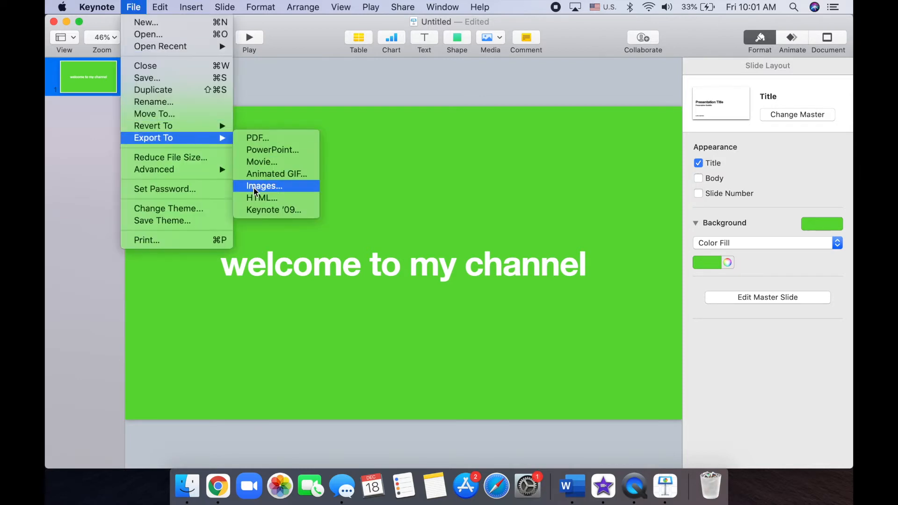
left_click(255, 187)
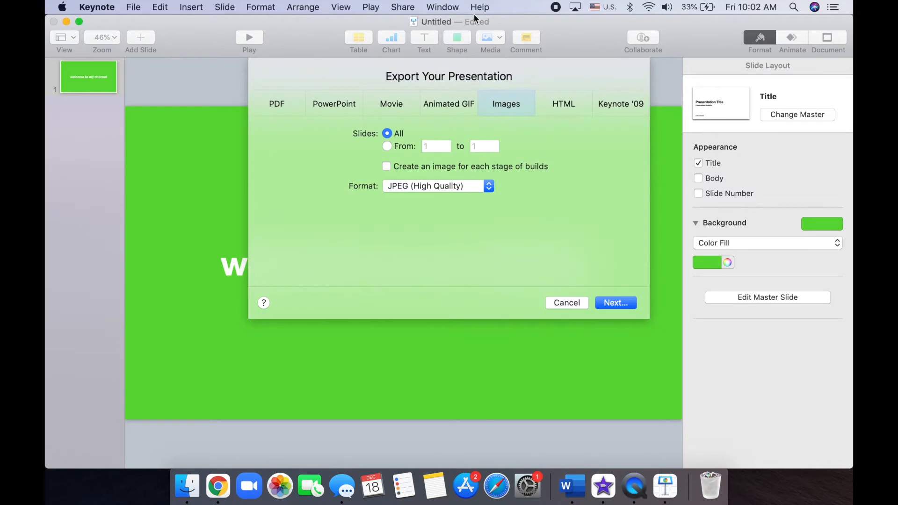
left_click(615, 303)
left_click(233, 237)
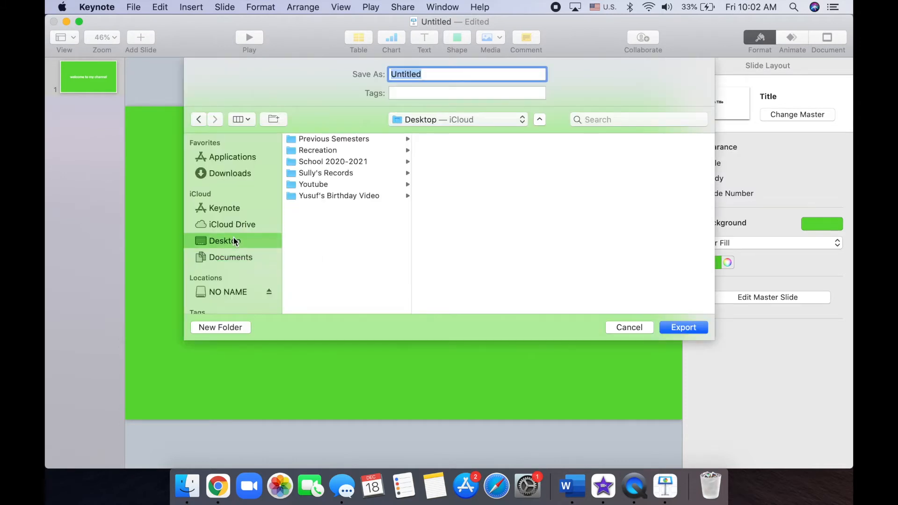
type("welcome to my channel")
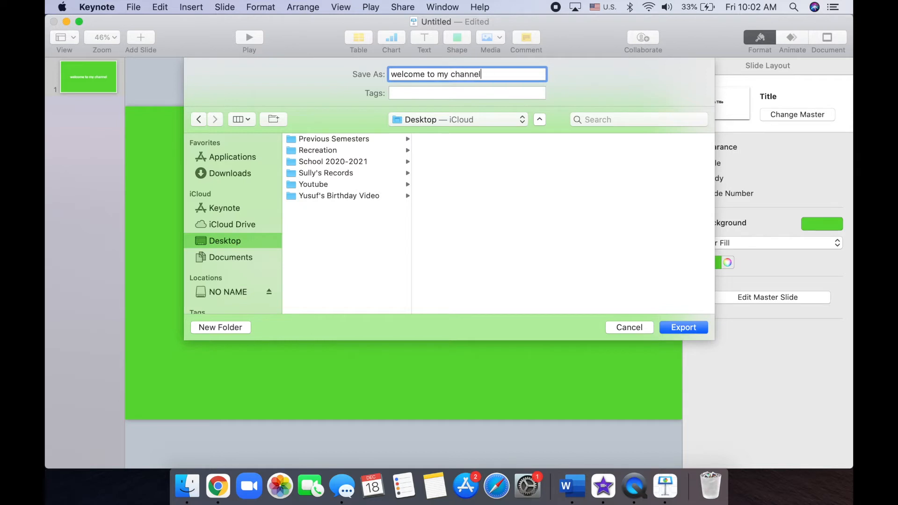
left_click(673, 322)
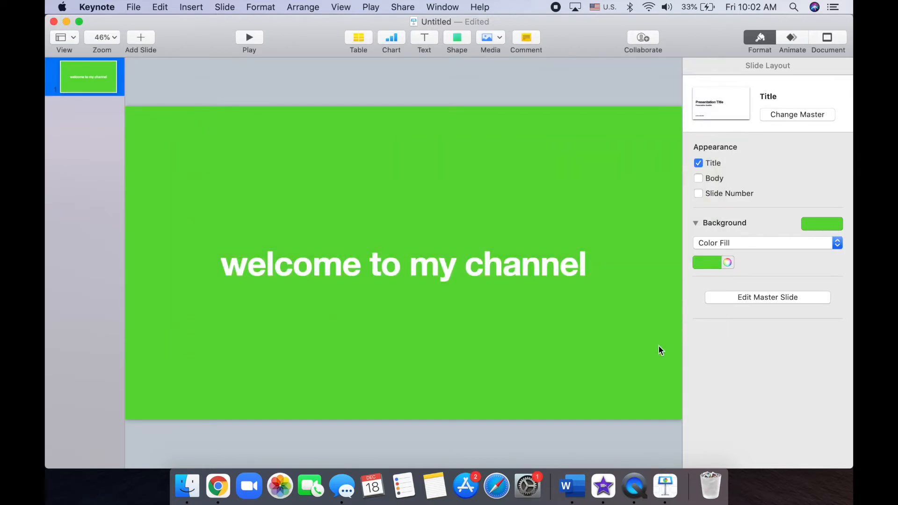
Switch to iMovie and import the "welcome to my channel" folder from the Desktop into the 7-20-20 event
left_click(602, 502)
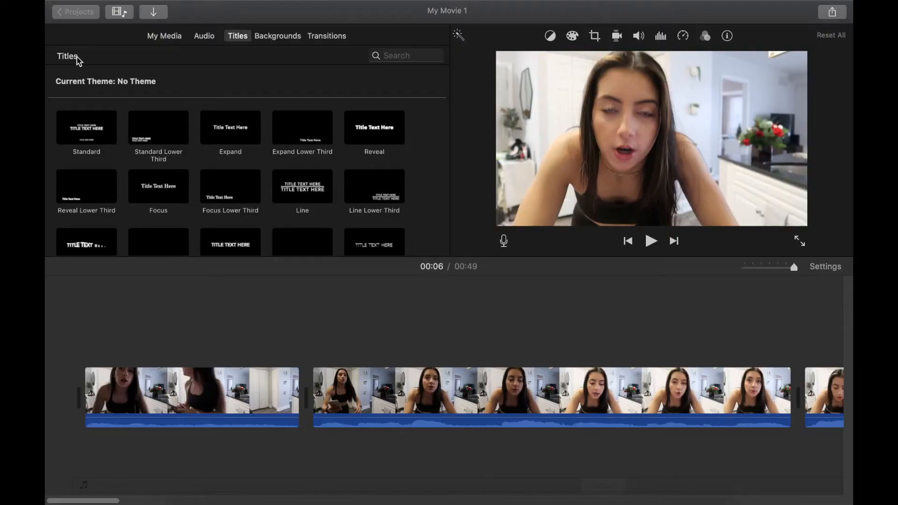
left_click(153, 14)
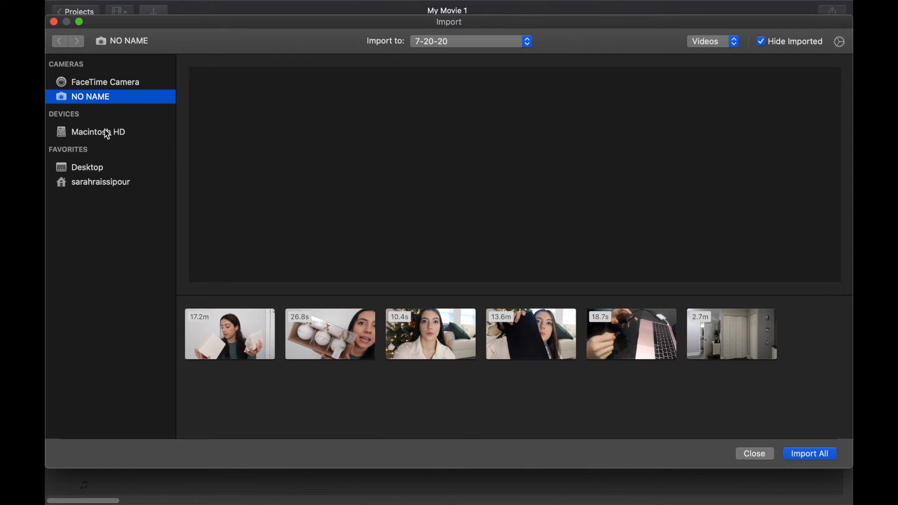
left_click(96, 169)
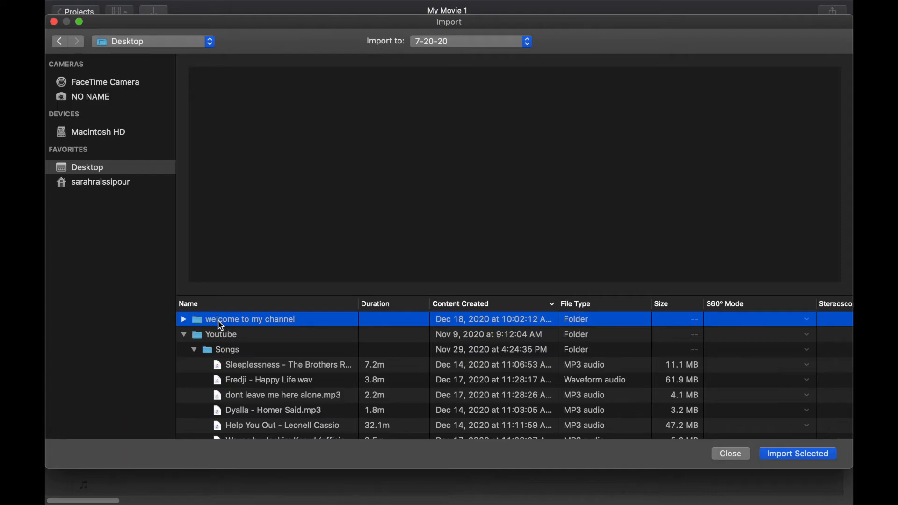
key("Return")
Place the imported green title image on the timeline above the second clip, starting where that clip begins
scroll(276, 211, "down", 10)
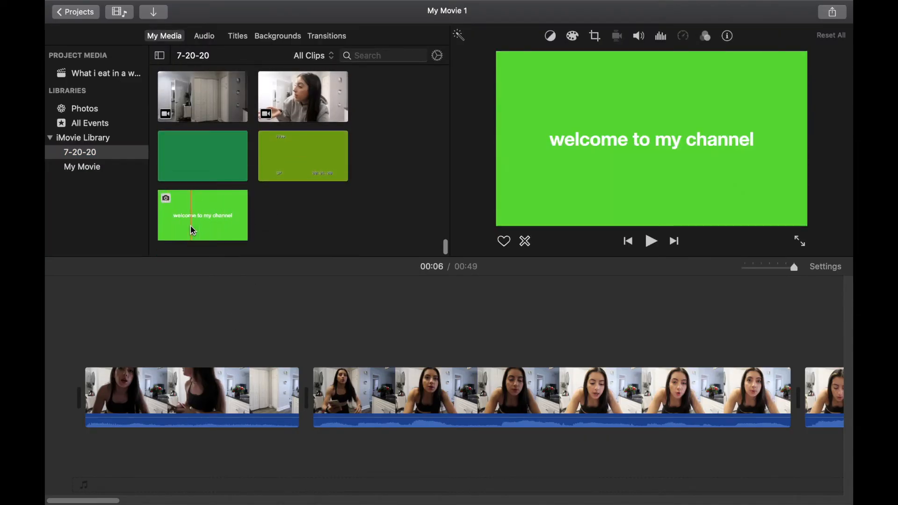
left_click(191, 226)
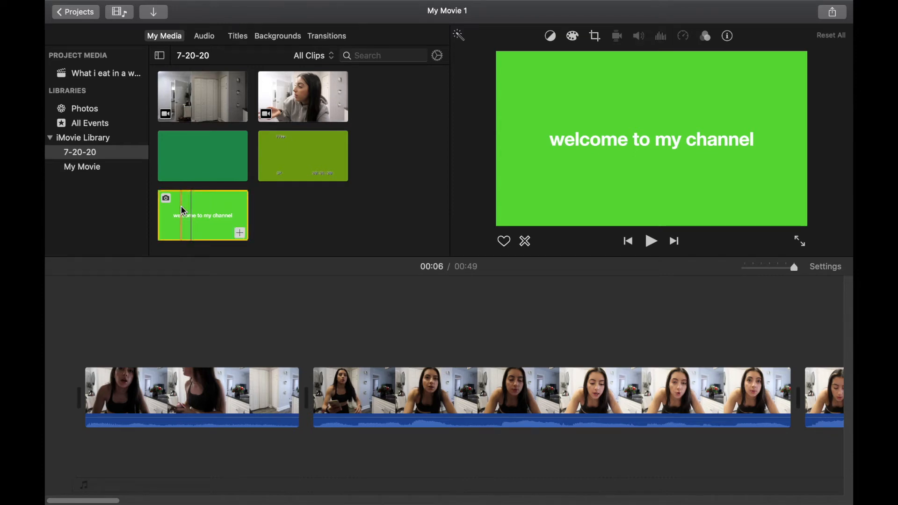
left_click_drag(184, 212, 309, 343)
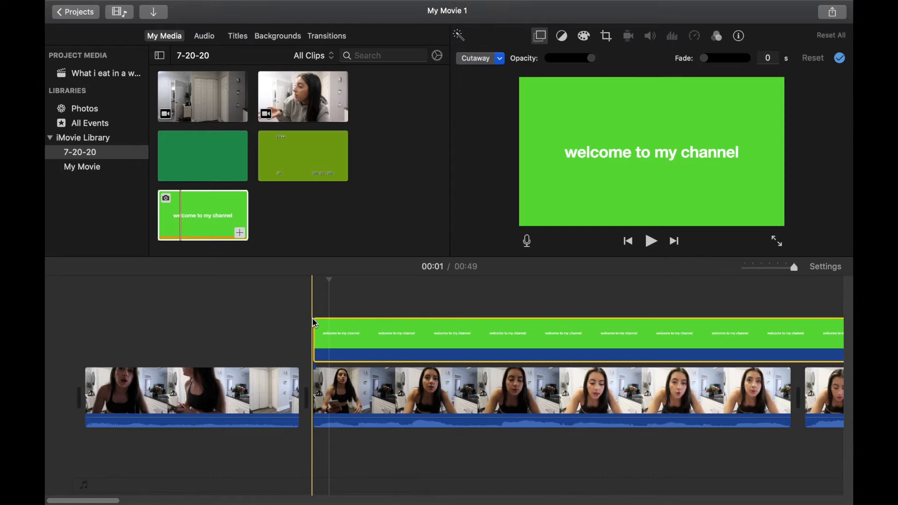
Change the title image's video overlay mode from Cutaway to green screen, so its green background is keyed out
left_click(348, 342)
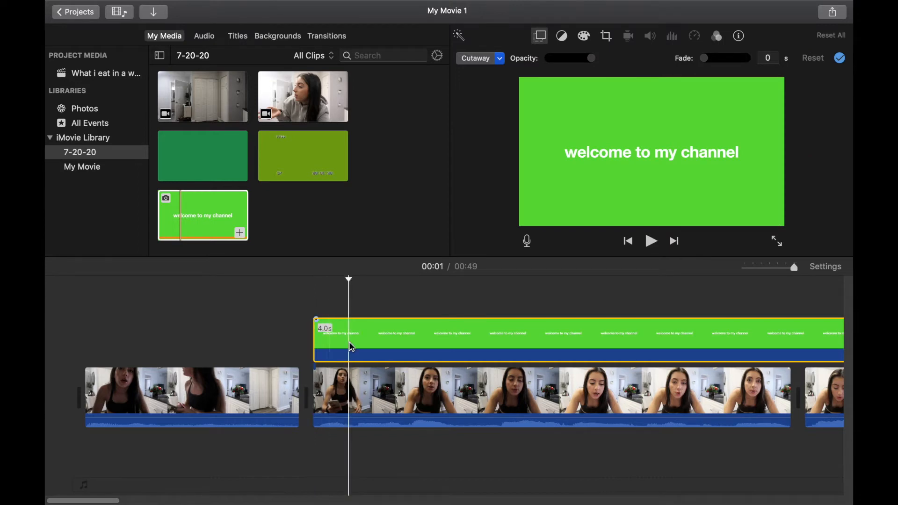
mouse_move(601, 2)
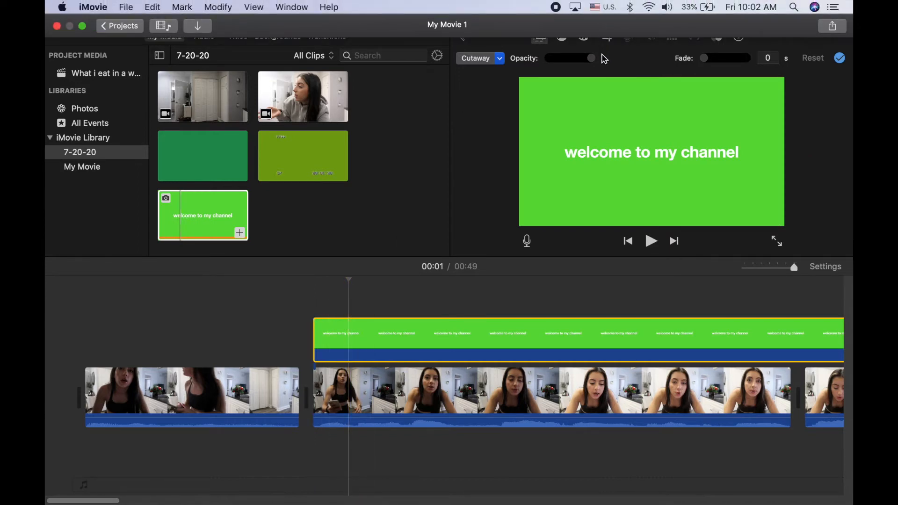
left_click(607, 36)
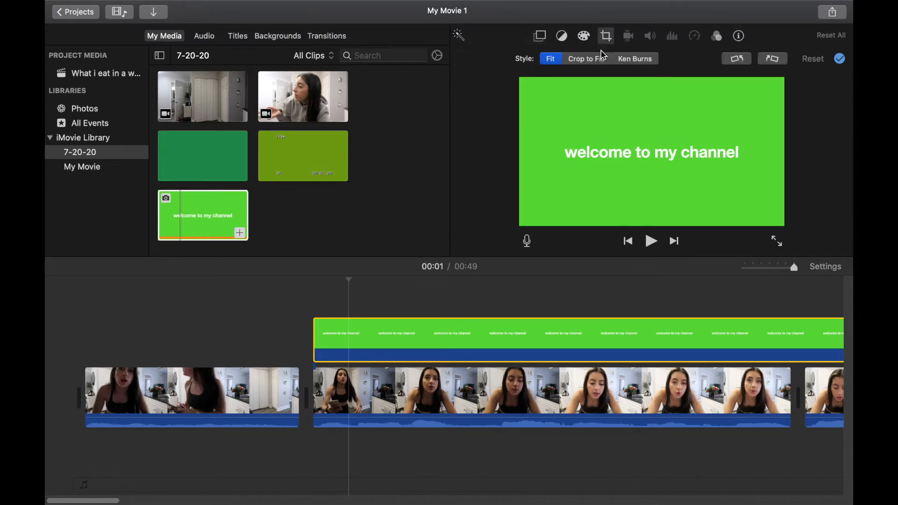
left_click(542, 41)
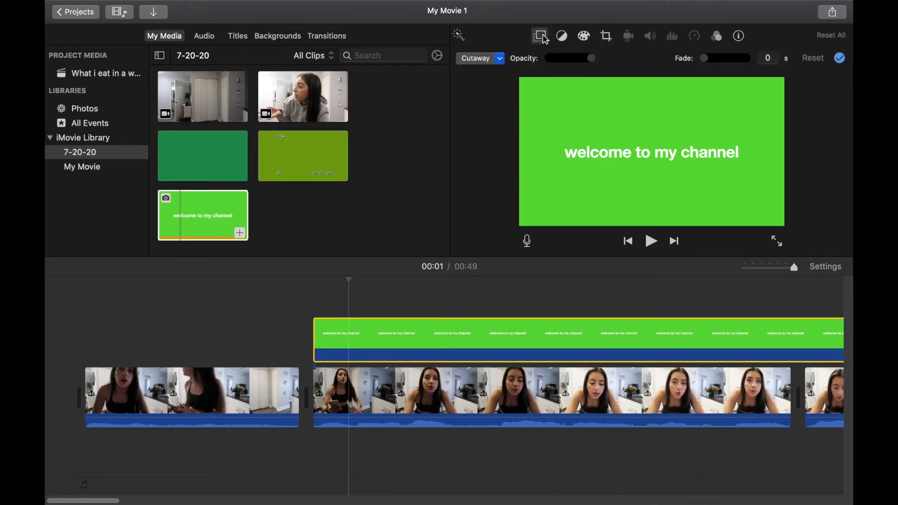
left_click(499, 58)
left_click(496, 83)
Play the movie from the start of the title overlay to preview the text over the footage
left_click(303, 306)
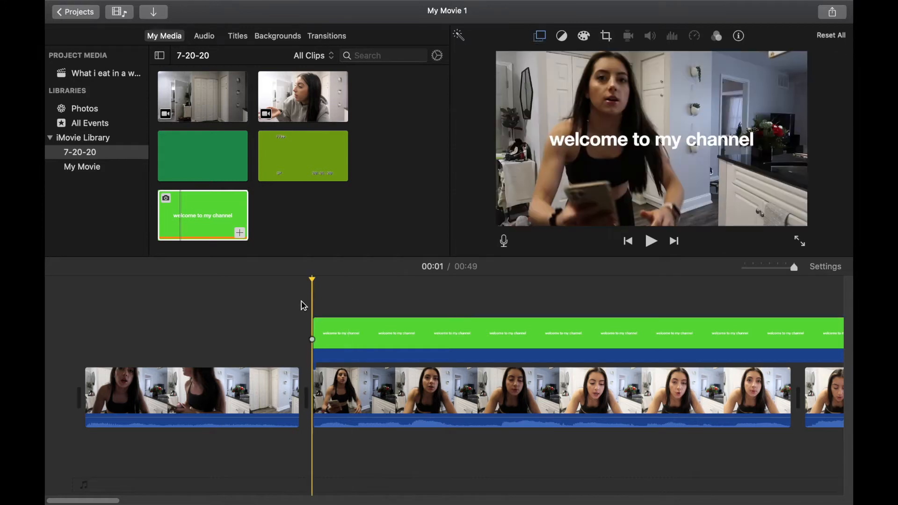
key("space")
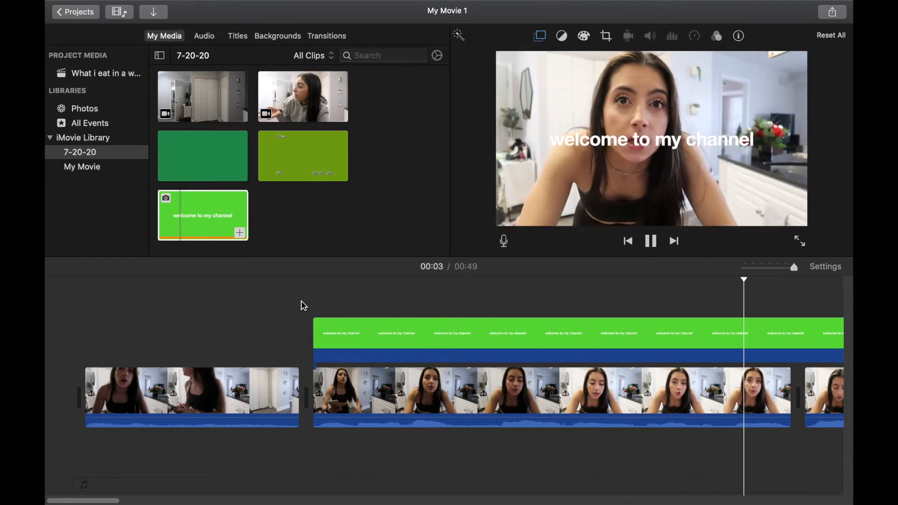
key("space")
left_click(802, 299)
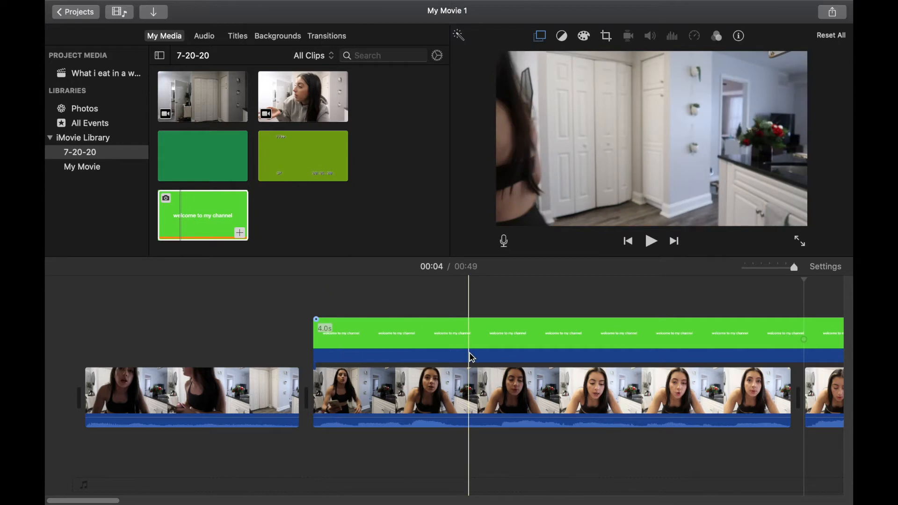
left_click(314, 300)
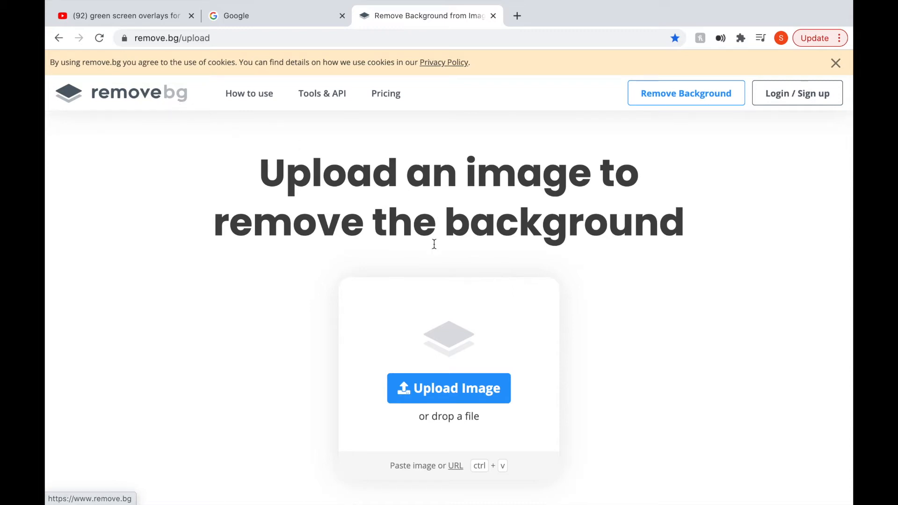
On remove.bg in Chrome, upload the bulldog screenshot from the Desktop and download the preview image with its background removed
left_click(421, 392)
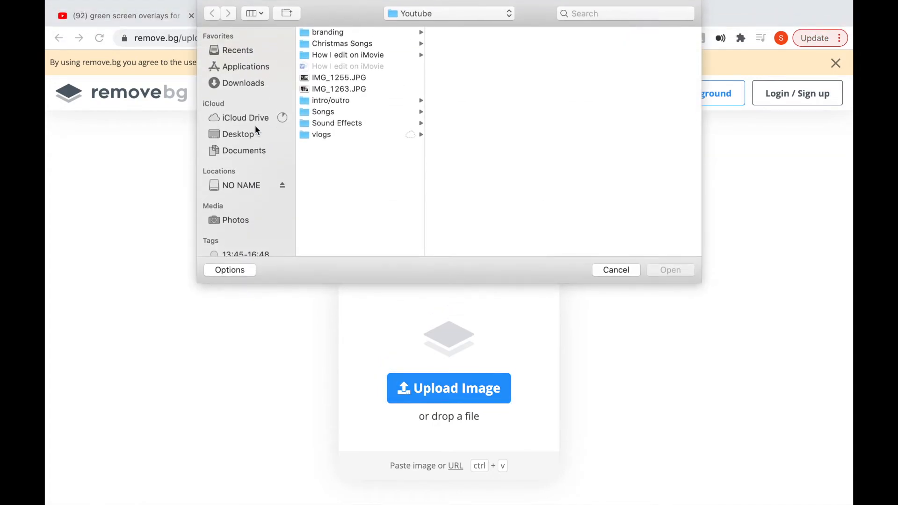
left_click(255, 131)
left_click(332, 76)
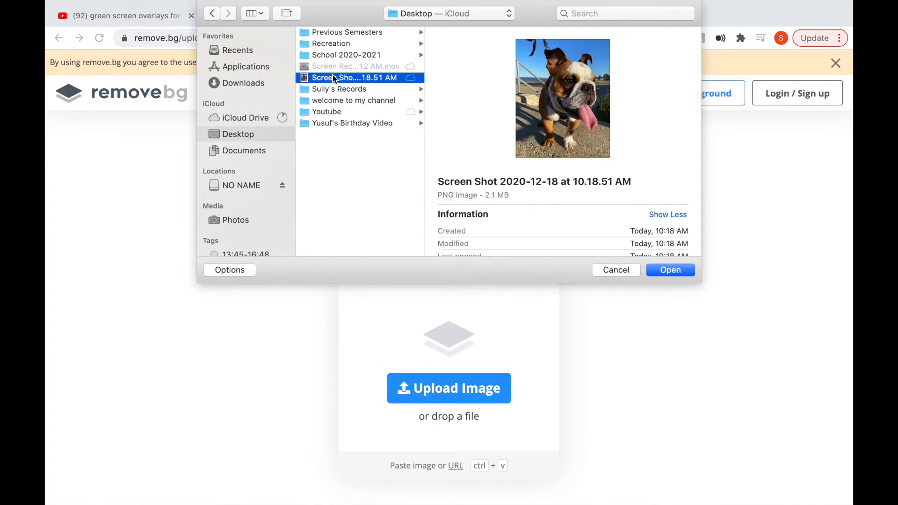
left_click(671, 270)
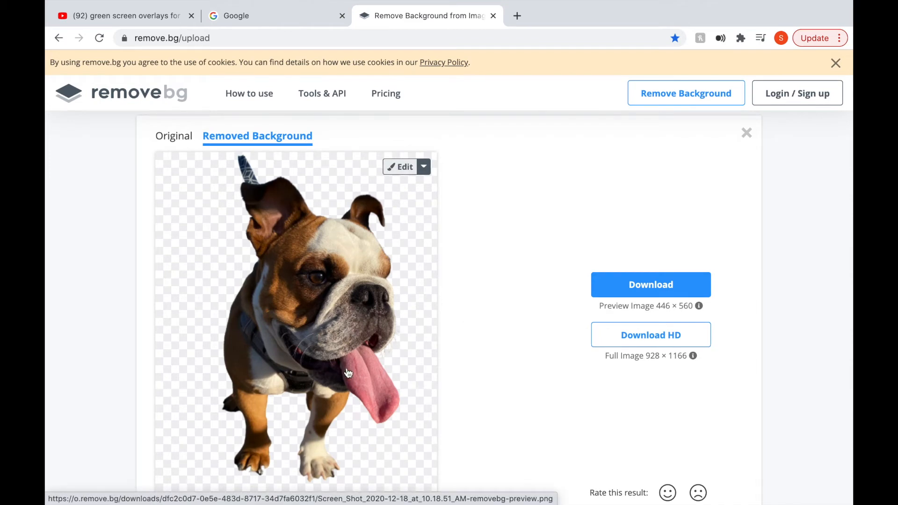
left_click(603, 283)
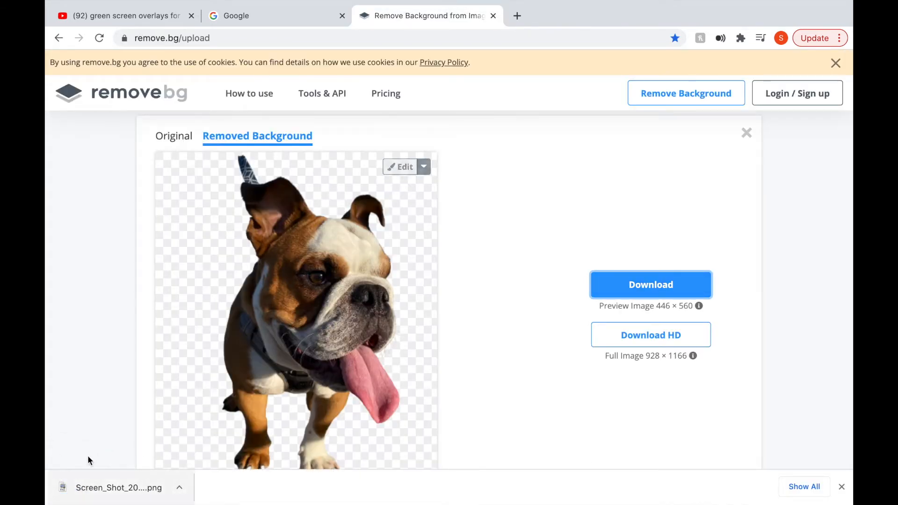
Switch to Keynote, create a new wide Basic White presentation and delete all text placeholders from its title slide
mouse_move(550, 498)
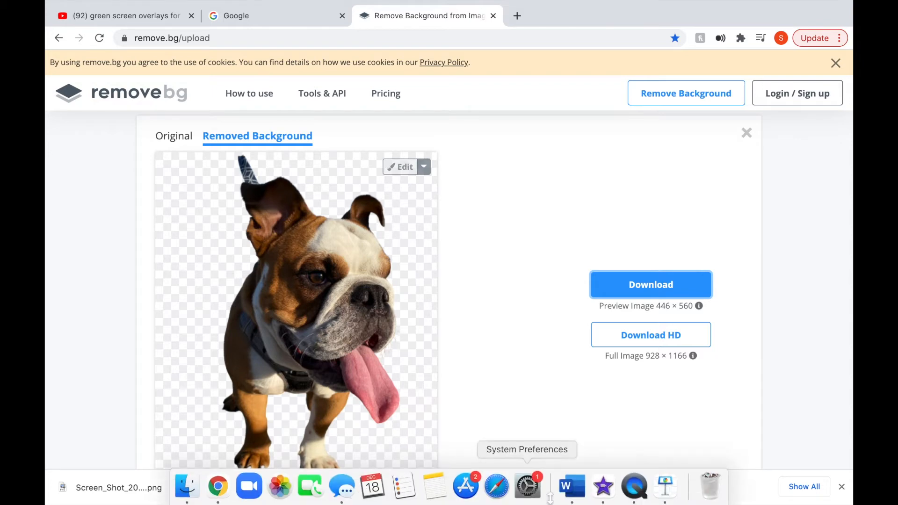
left_click(664, 486)
left_click(214, 326)
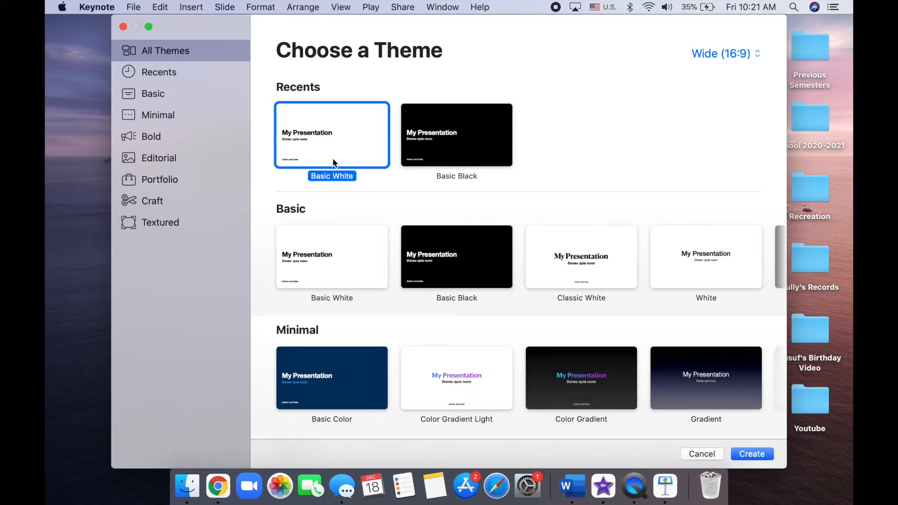
double_click(332, 158)
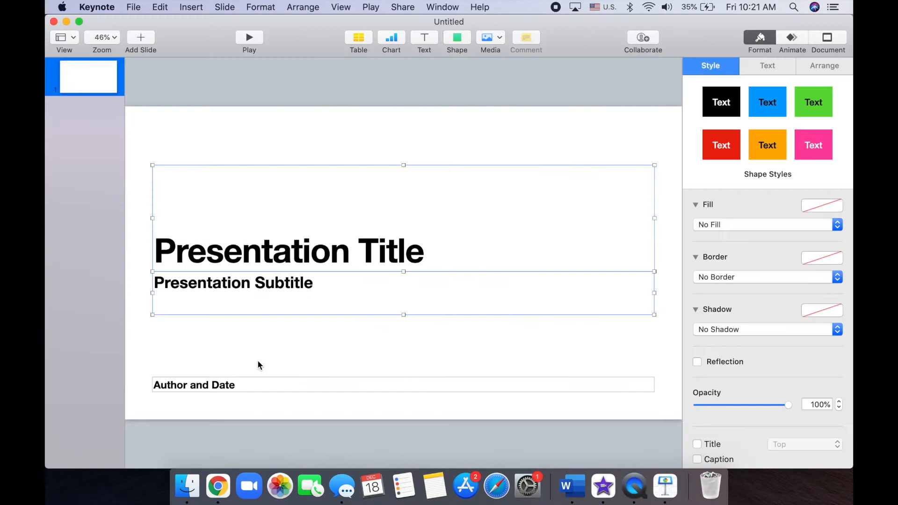
left_click(229, 389, "shift")
key("BackSpace")
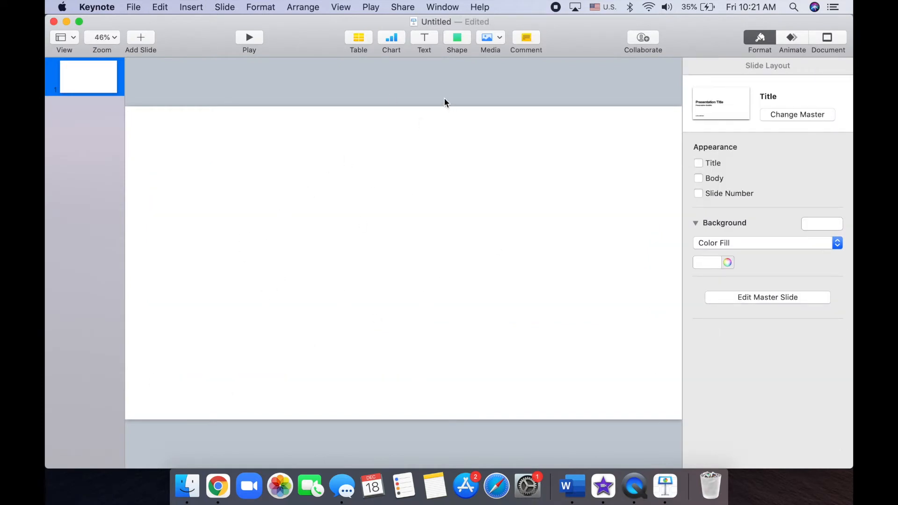
Insert the background-removed bulldog image from the Downloads folder onto the blank slide
left_click(498, 37)
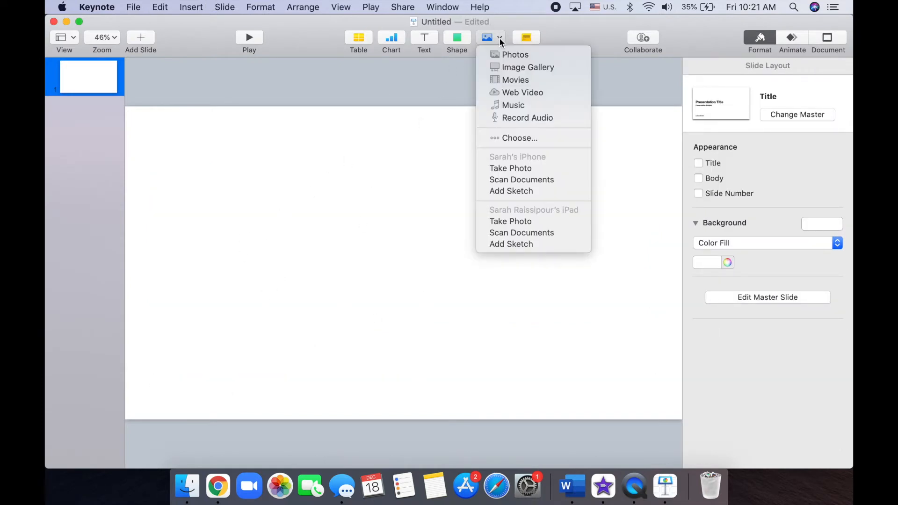
left_click(508, 140)
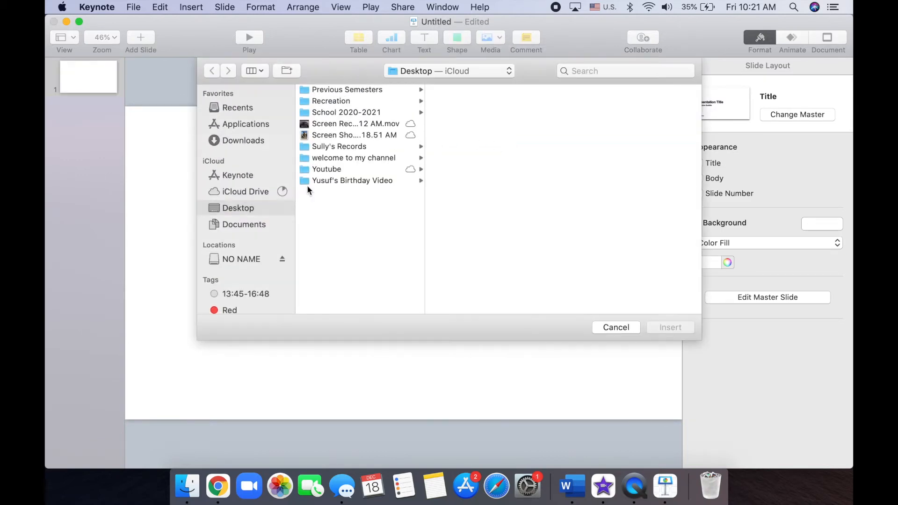
left_click(237, 139)
scroll(338, 236, "down", 15)
left_click(339, 235)
left_click(670, 327)
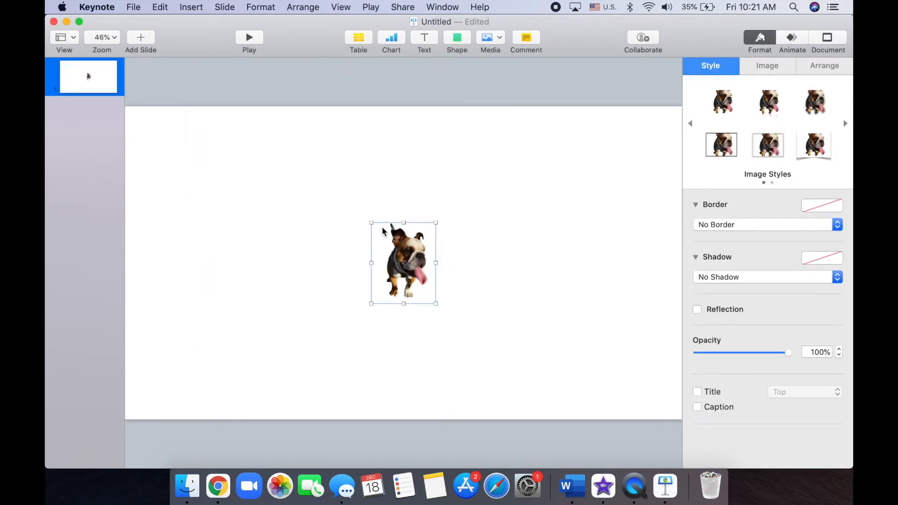
Enlarge the bulldog, place it on the slide's left side, and fill the slide background with bright green
left_click_drag(371, 221, 268, 128)
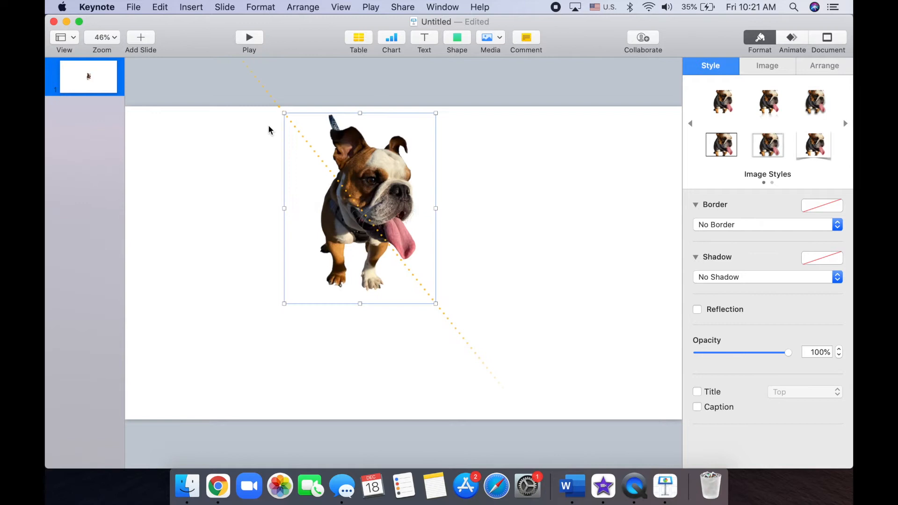
left_click_drag(407, 197, 309, 248)
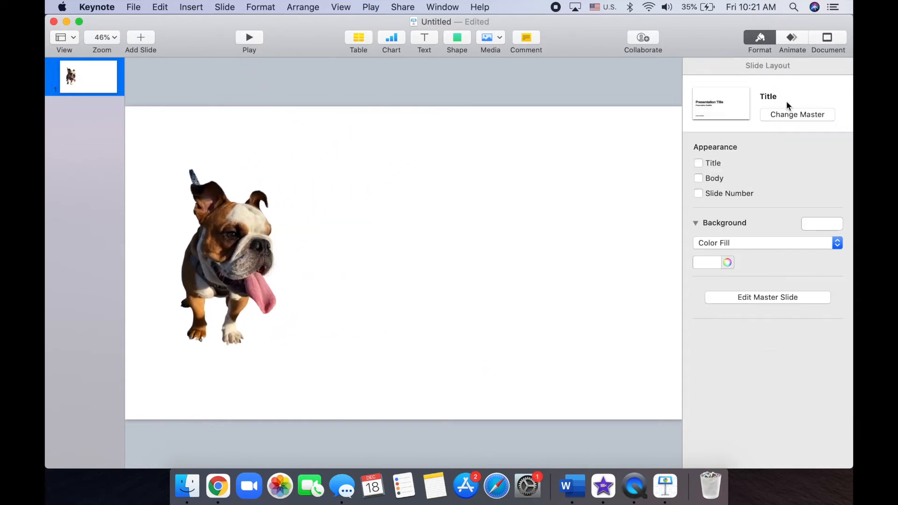
left_click(825, 224)
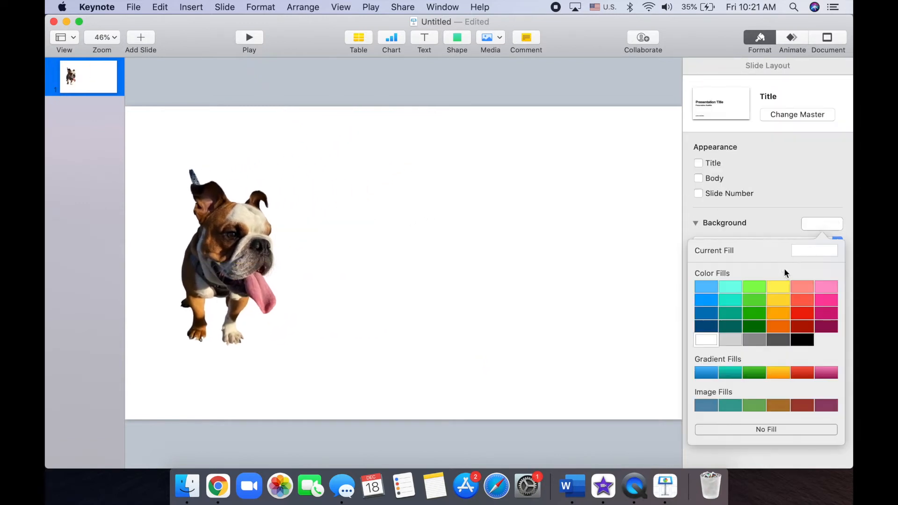
left_click(748, 300)
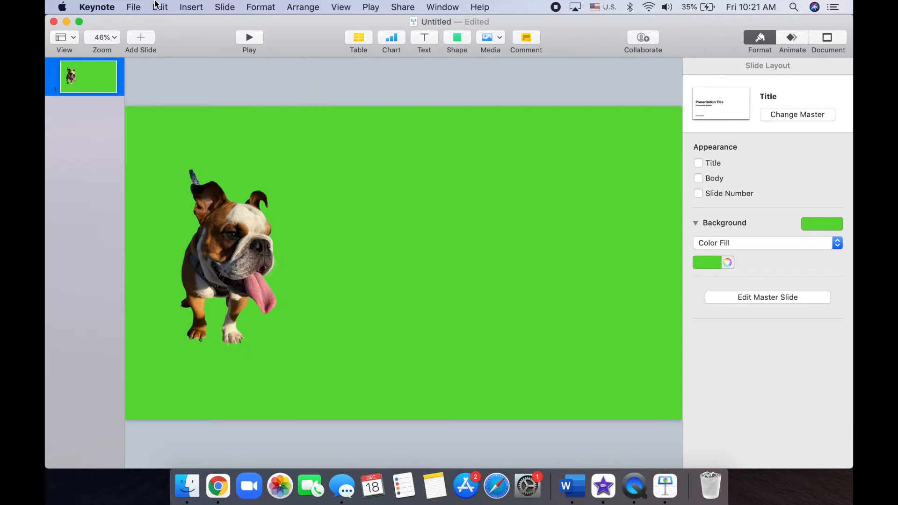
Export the green bulldog slide as an image named dog
left_click(134, 7)
mouse_move(168, 137)
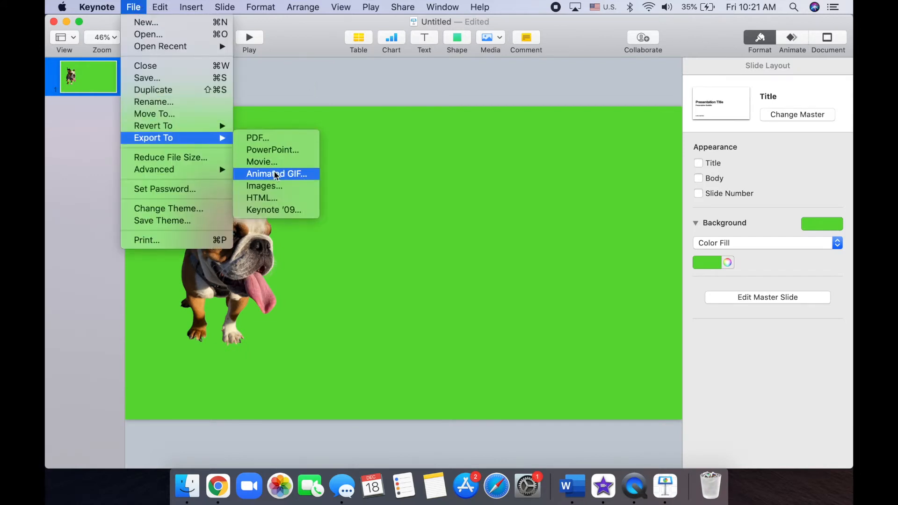
left_click(268, 185)
key("Return")
type("dog")
left_click(213, 242)
key("Return")
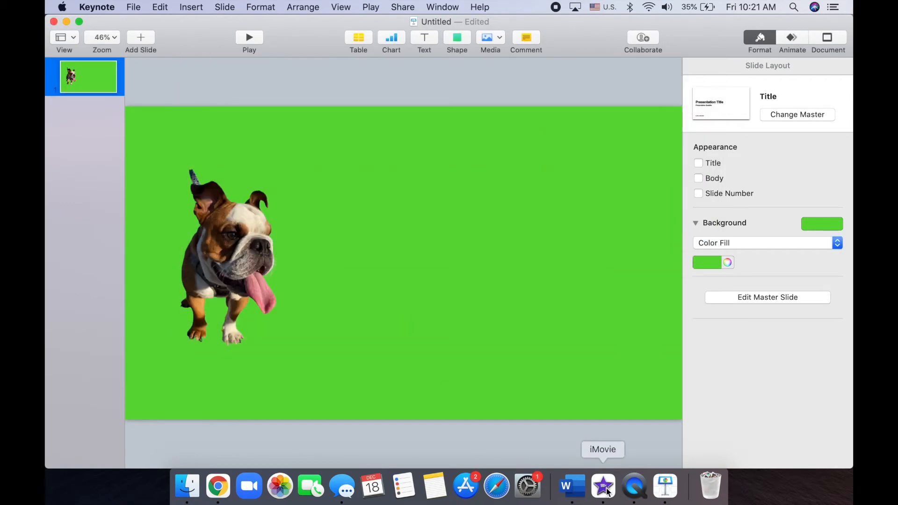
Switch to iMovie, import the exported green-background dog image into the 7-20-20 event and select it
left_click(604, 487)
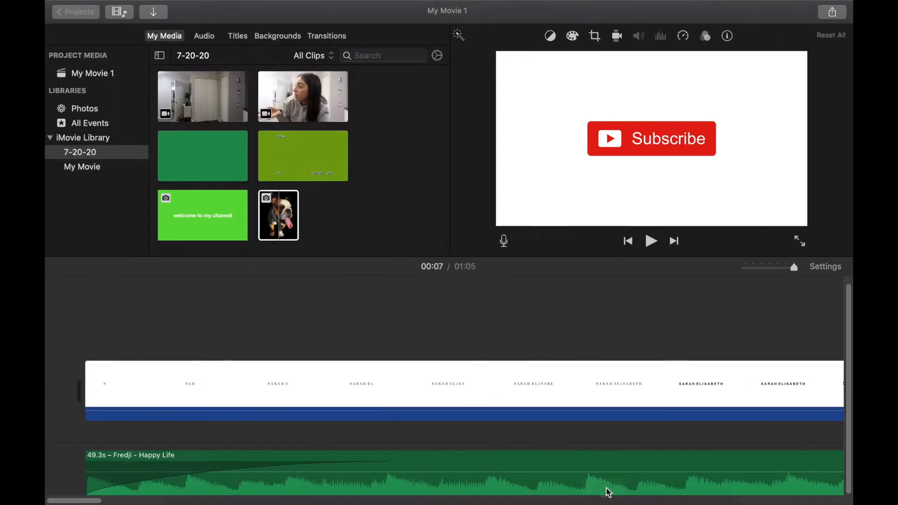
left_click(161, 18)
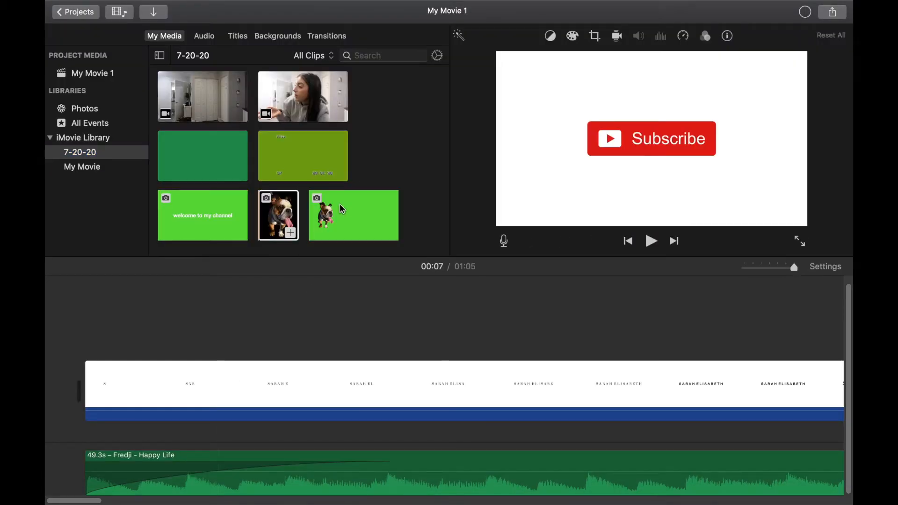
left_click(339, 203)
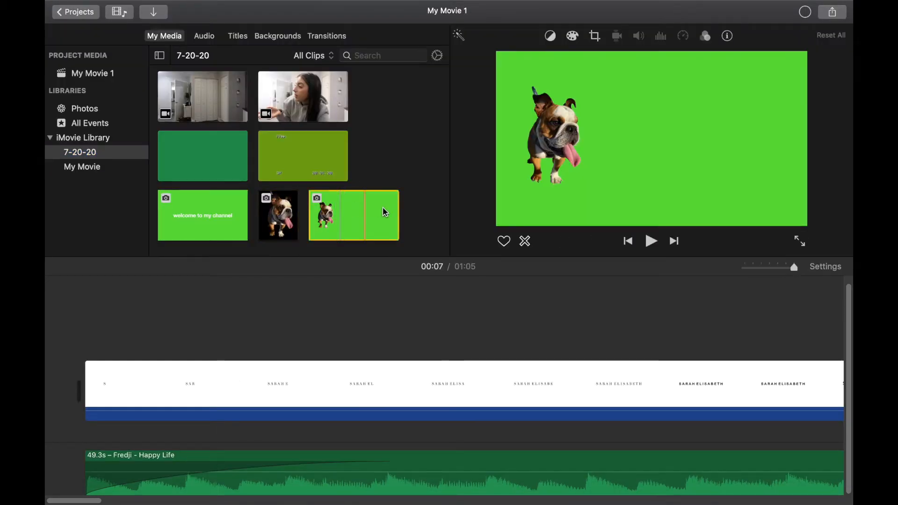
Place the dog image as an overlay above the kitchen footage, starting at the clip cut around 00:15
scroll(340, 216, "up", 1)
scroll(561, 400, "right", 10)
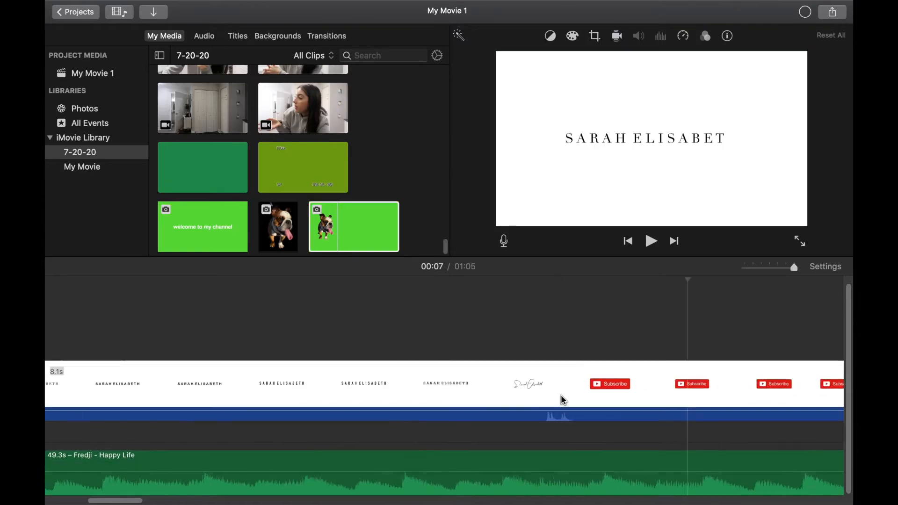
scroll(560, 395, "right", 15)
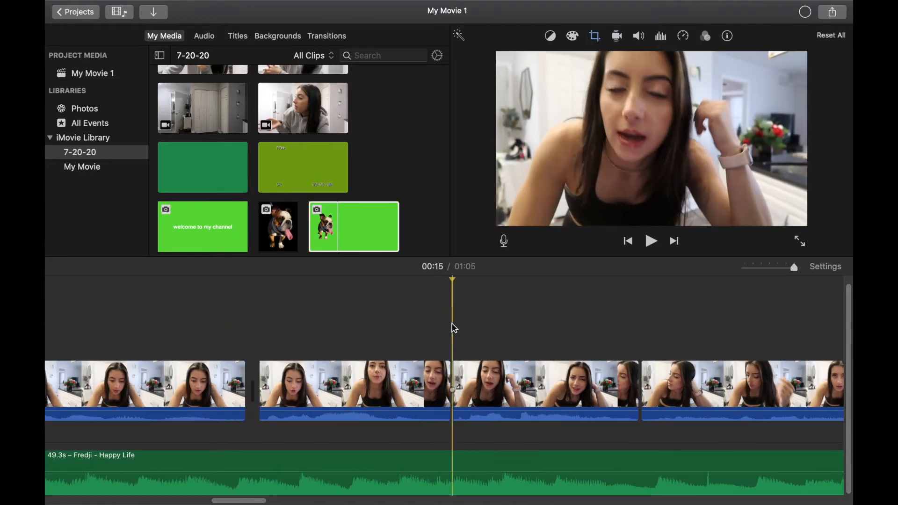
left_click_drag(360, 221, 453, 329)
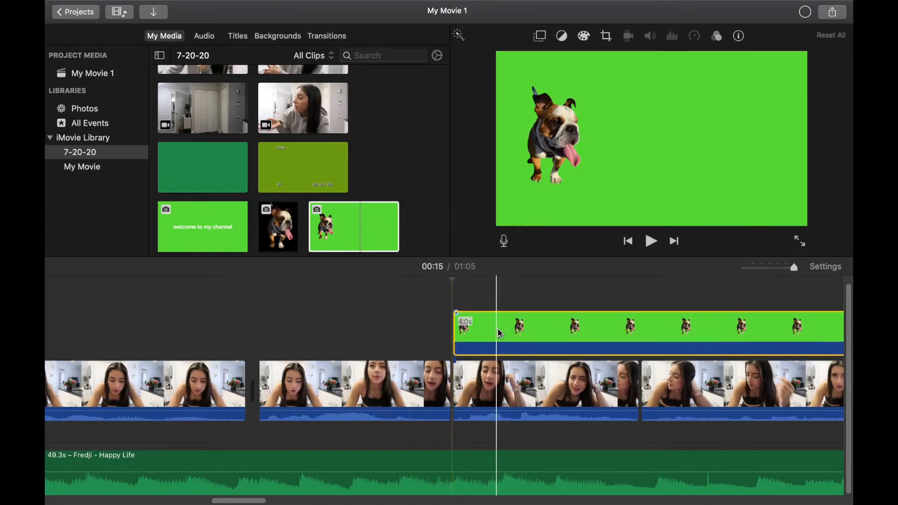
Change the dog image's video overlay mode from Cutaway to green screen
left_click(539, 36)
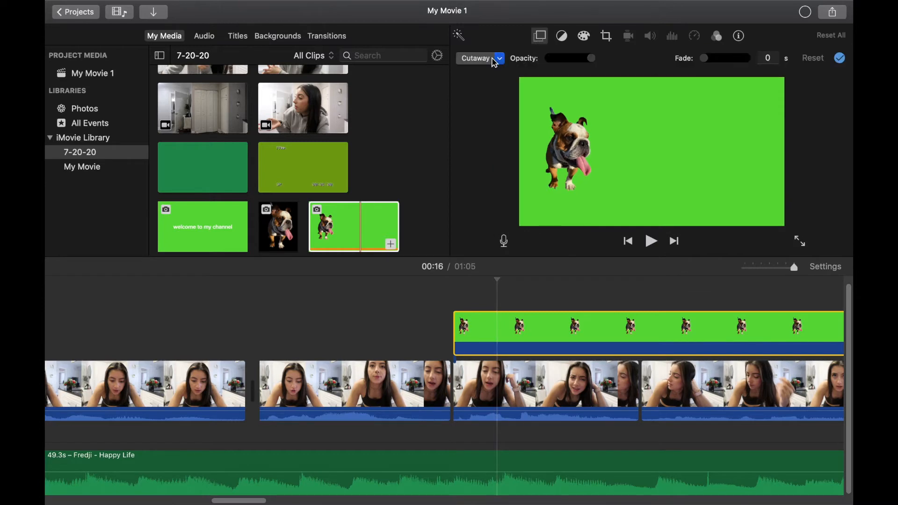
left_click(492, 59)
left_click(493, 82)
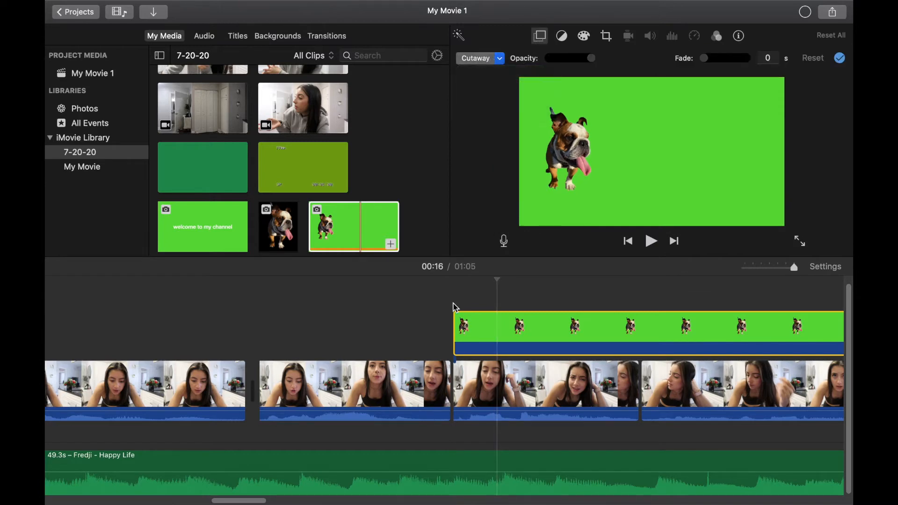
Play the movie around the start of the dog overlay to preview the cut-out over the footage
left_click(424, 307)
key("space")
key("space")
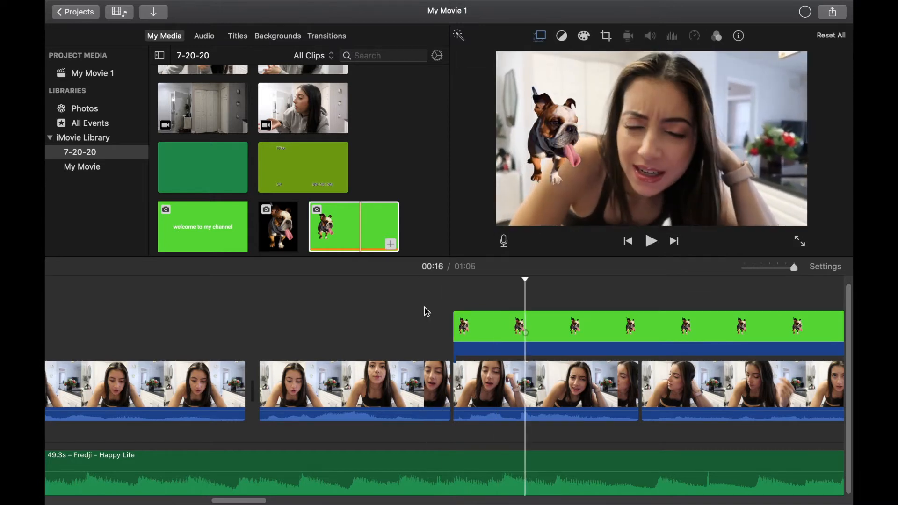
left_click(513, 299)
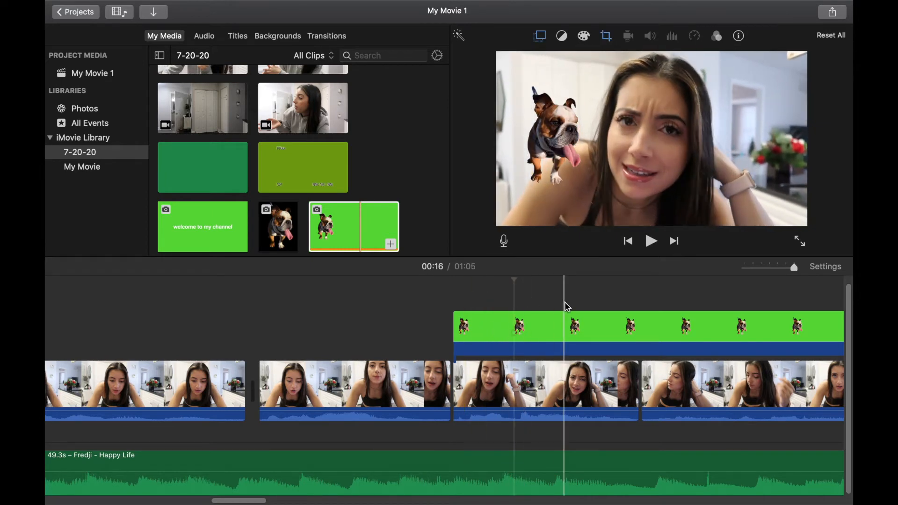
Switch to Keynote, move the bulldog closer to the slide's upper-left corner, and return to iMovie
mouse_move(605, 501)
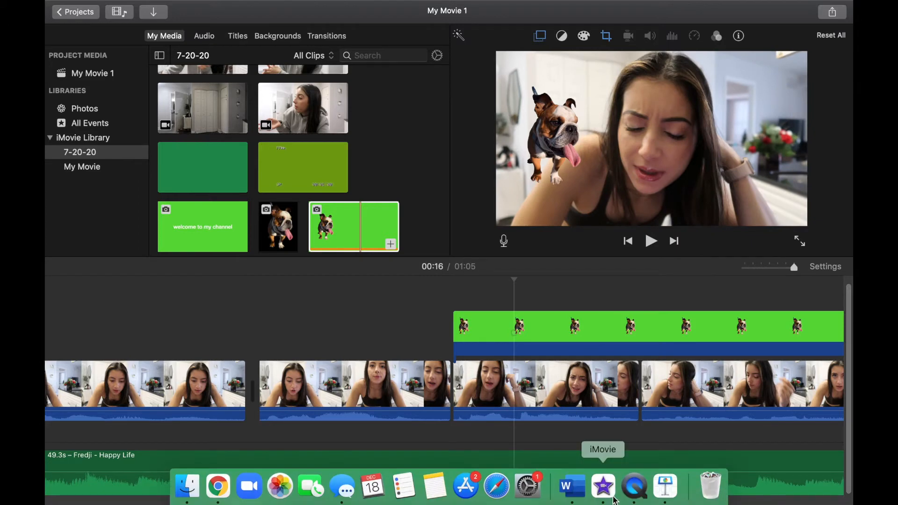
left_click(664, 486)
left_click_drag(234, 230, 210, 174)
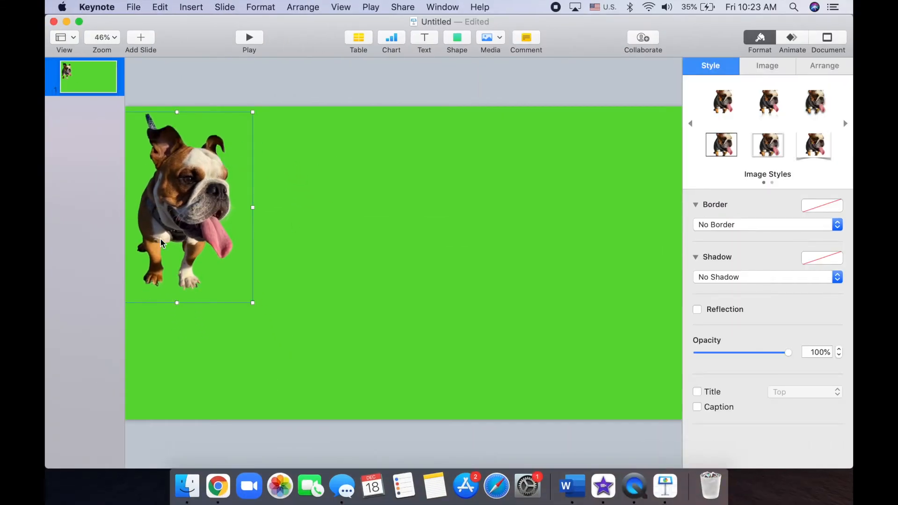
left_click(603, 487)
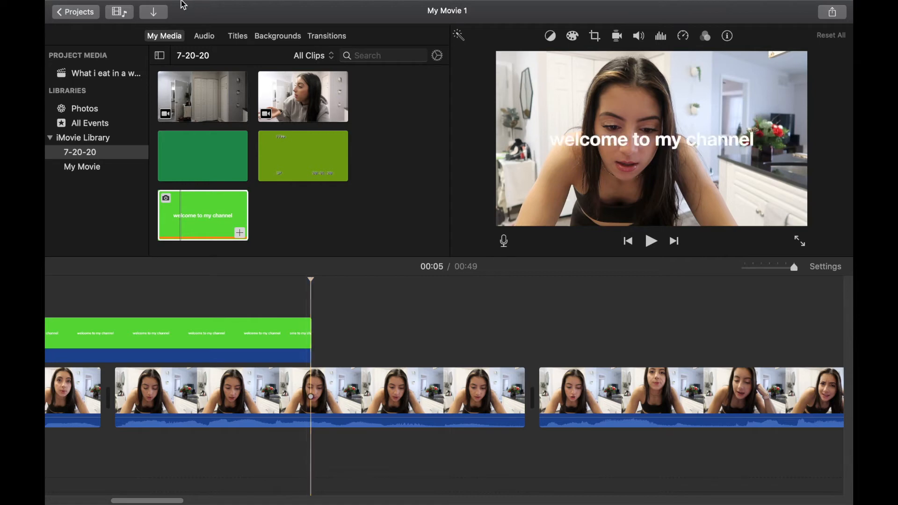
Import the Sleeplessness MP3 from the Songs folder inside the Desktop's Youtube folder into the 7-20-20 event
mouse_move(181, 2)
left_click(197, 28)
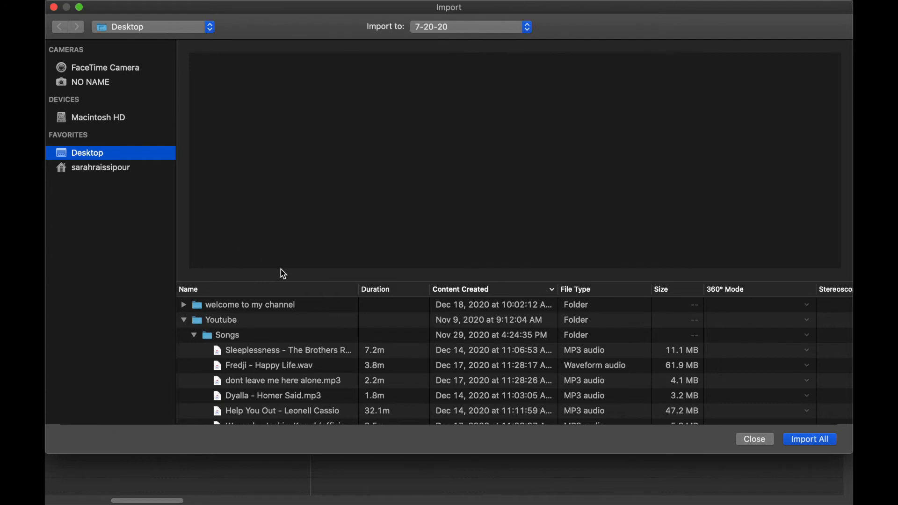
scroll(213, 340, "down", 3)
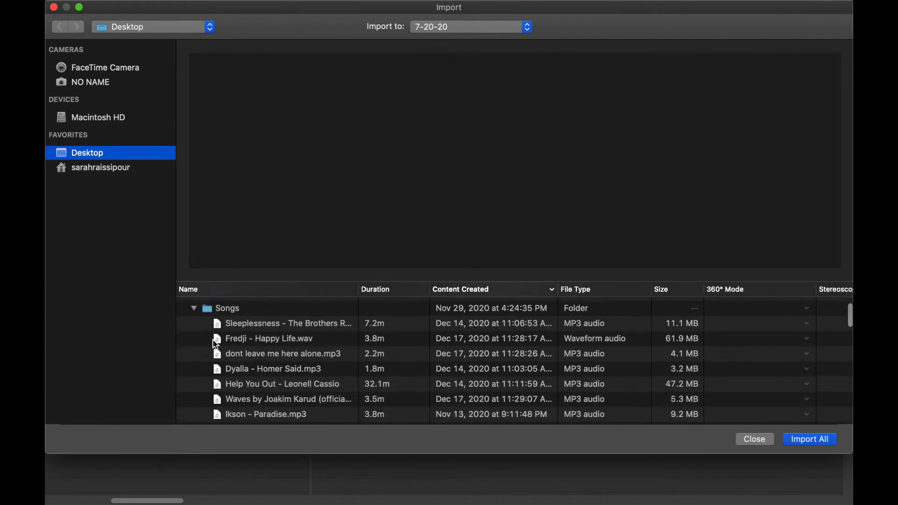
left_click(231, 320)
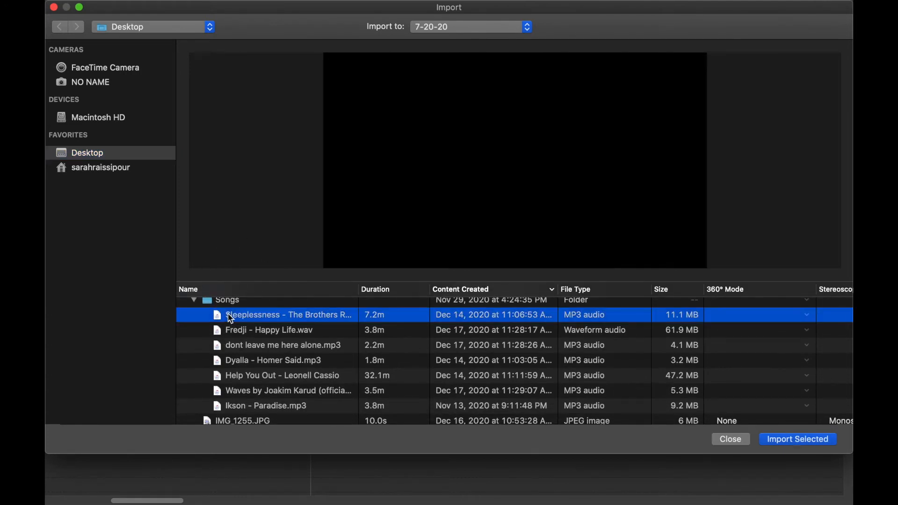
left_click(786, 436)
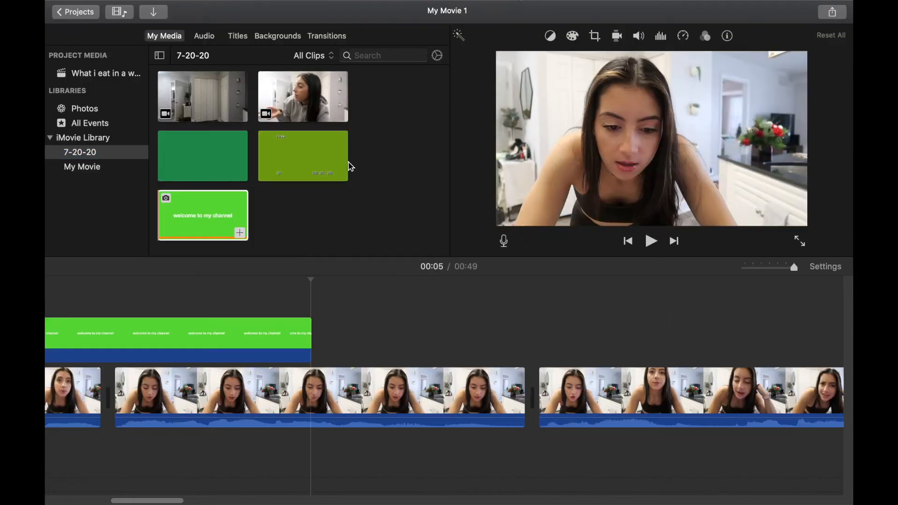
Add the 3.8-minute Fredji - Happy Life track as background music from the beginning of the movie
scroll(282, 185, "up", 5)
scroll(282, 182, "down", 5)
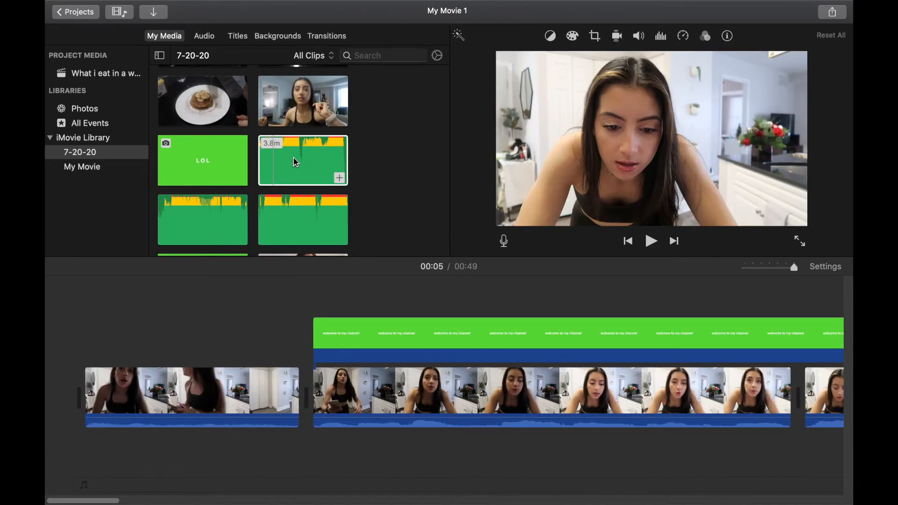
left_click_drag(294, 156, 80, 483)
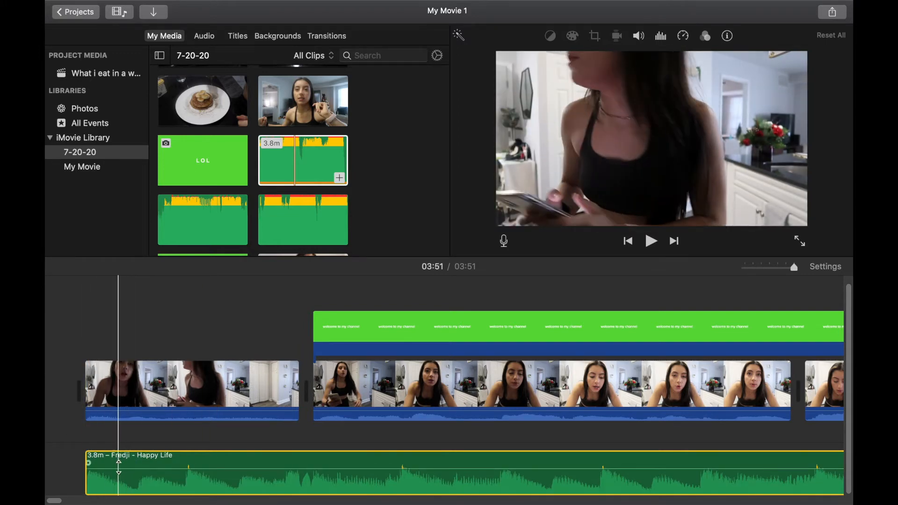
Lower the background music's volume to 57% and toggle its mute on and off
mouse_move(118, 466)
left_mouse_down()
mouse_move(122, 487)
mouse_move(121, 467)
left_mouse_up()
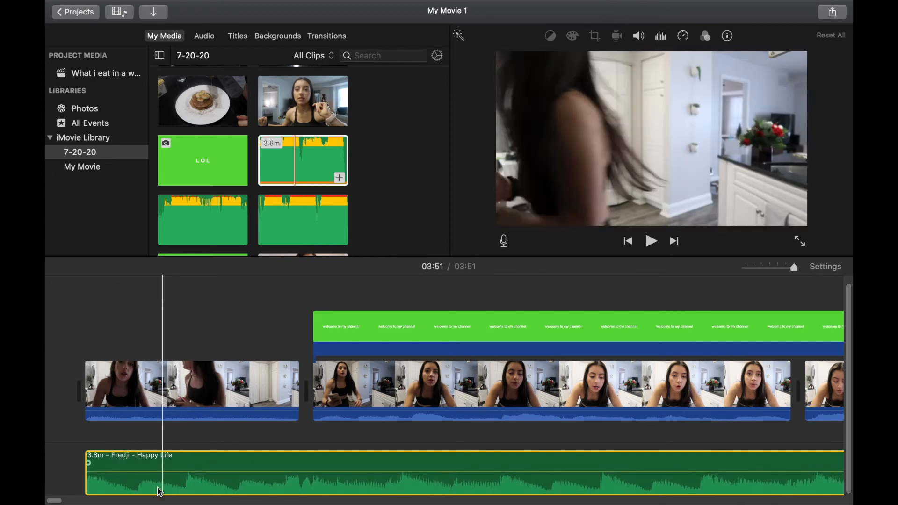
mouse_move(622, 3)
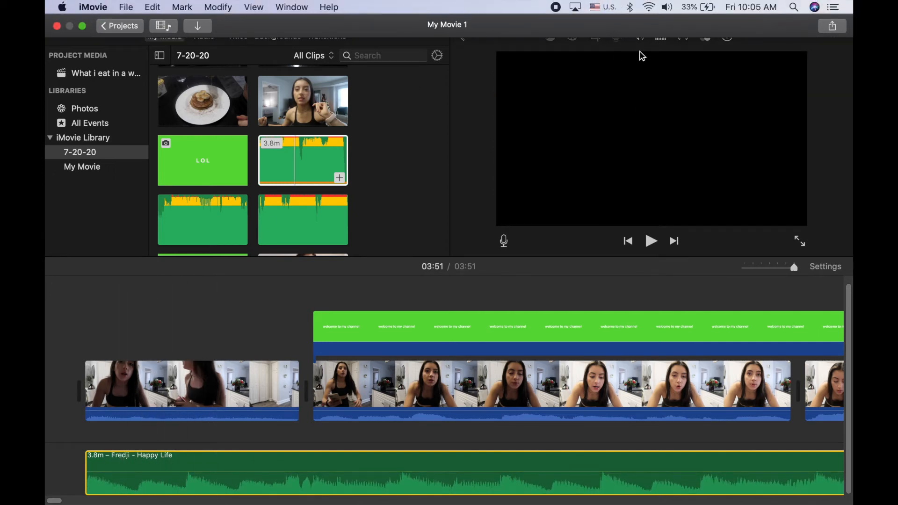
left_click(639, 37)
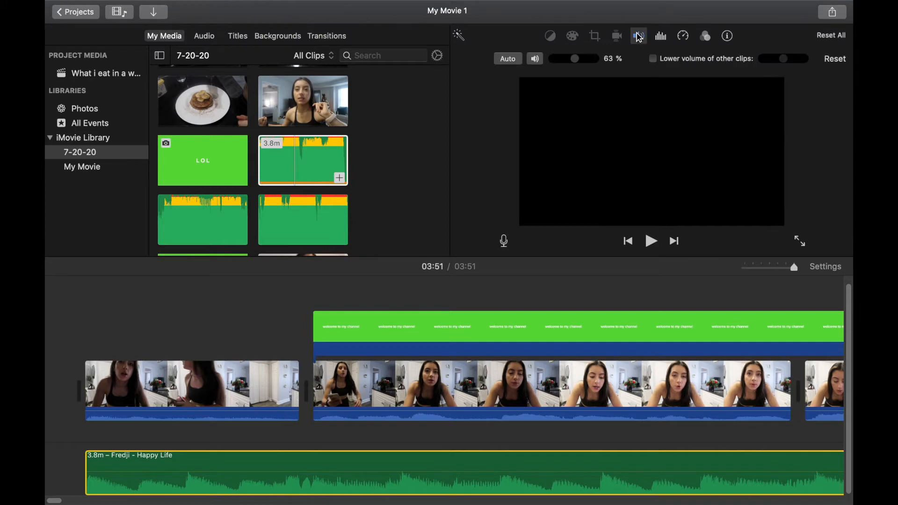
mouse_move(559, 65)
left_mouse_down()
mouse_move(587, 63)
mouse_move(562, 63)
mouse_move(575, 65)
left_mouse_up()
left_click(535, 59)
left_click(535, 59)
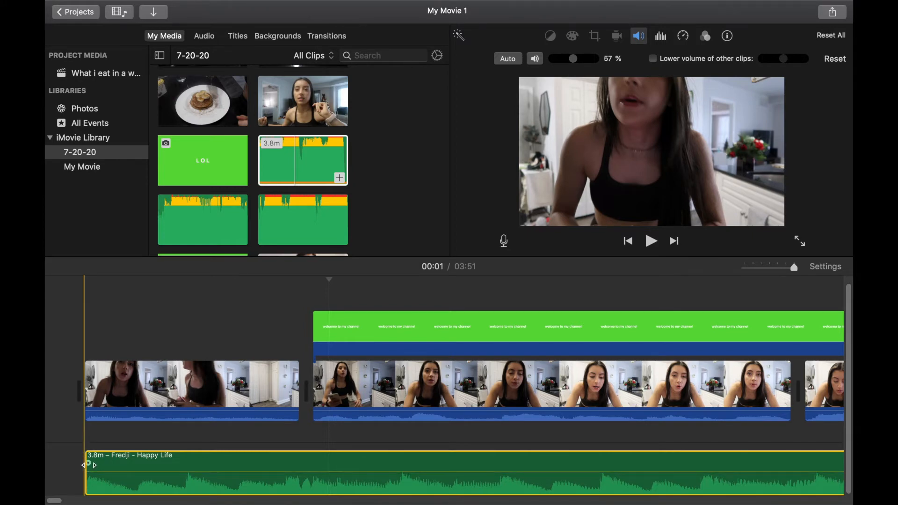
Add a music fade-in ending shortly after the title overlay begins, and play the movie from the start to check it
mouse_move(87, 465)
left_mouse_down()
mouse_move(387, 475)
mouse_move(402, 467)
left_mouse_up()
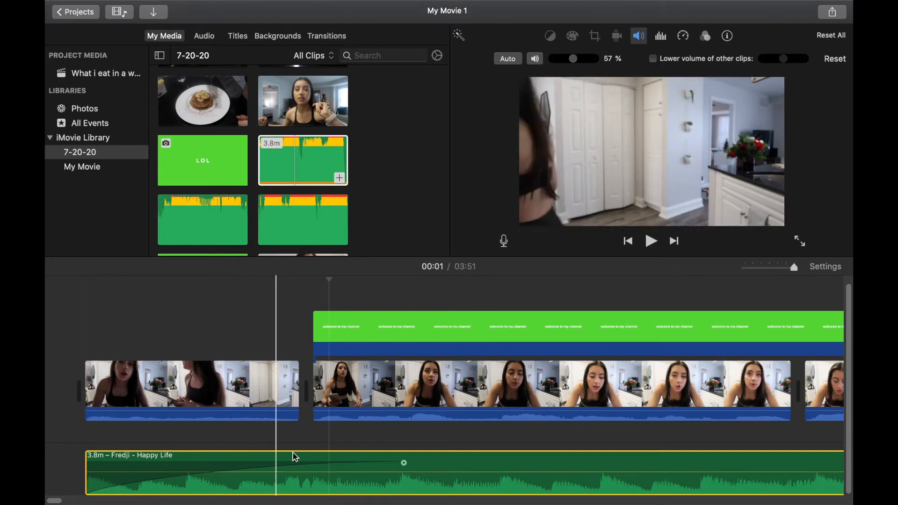
left_click(60, 316)
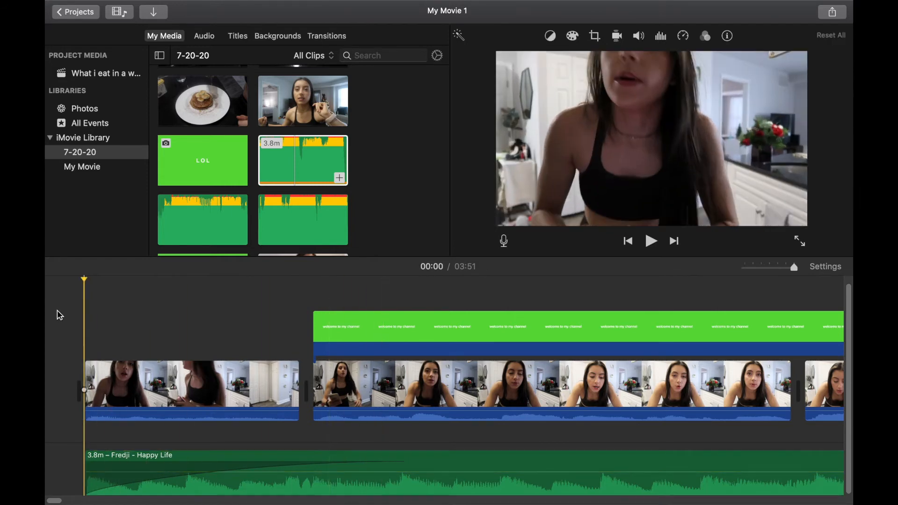
key("space")
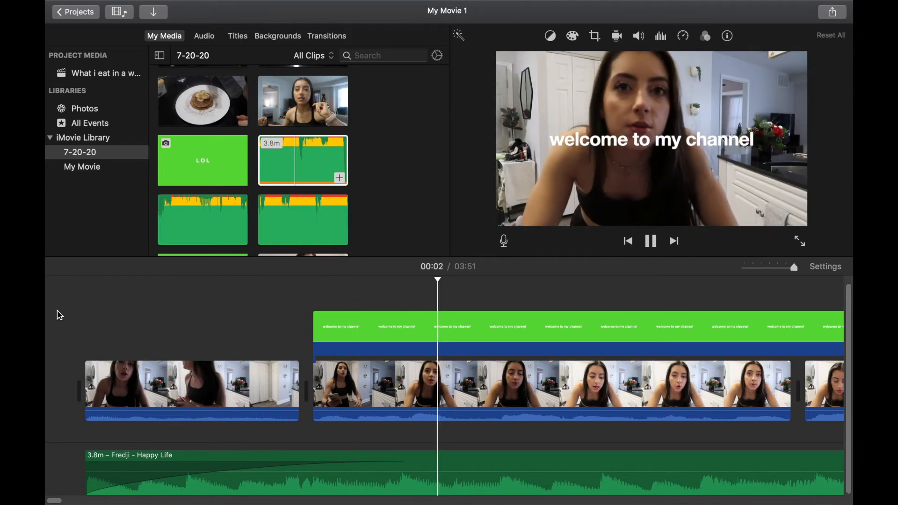
Add a long fade-out to the end of the Fredji - Happy Life background music and play the movie's ending to check it
key("space")
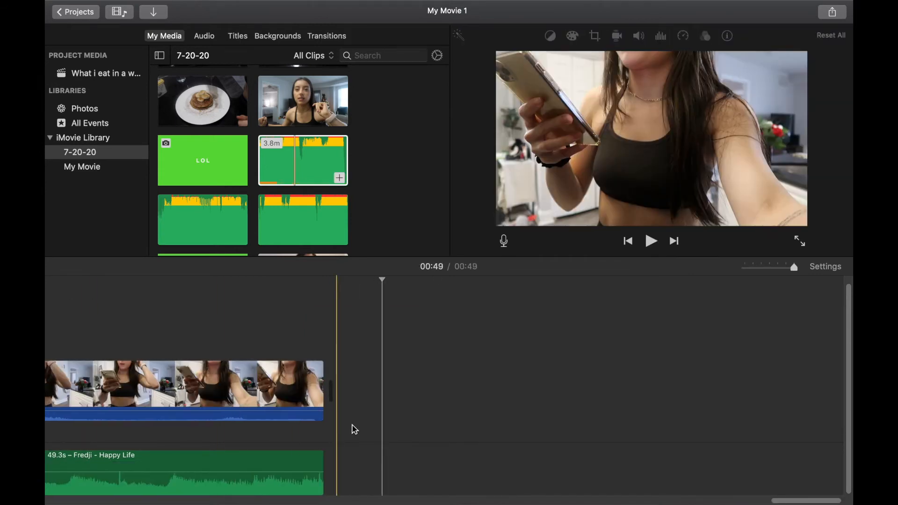
scroll(351, 427, "left", 3)
left_click_drag(440, 463, 82, 462)
key("space")
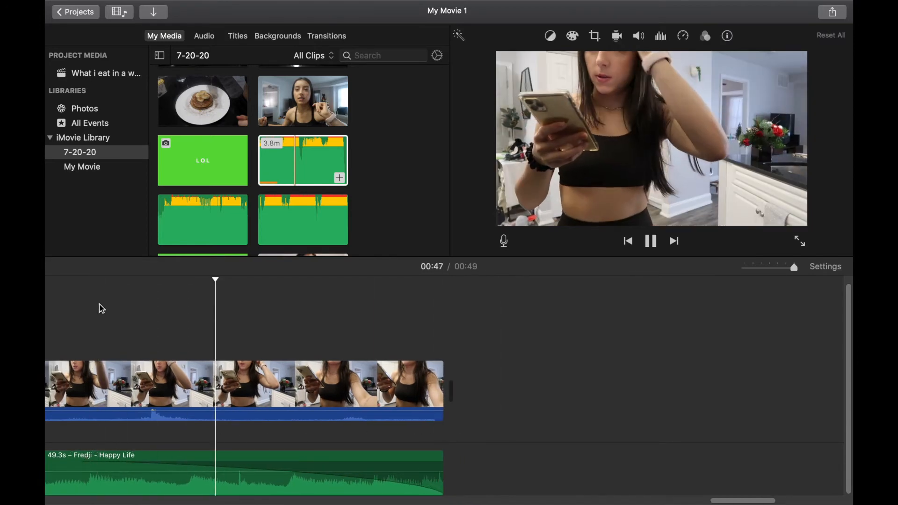
key("space")
key("space")
left_click(85, 303)
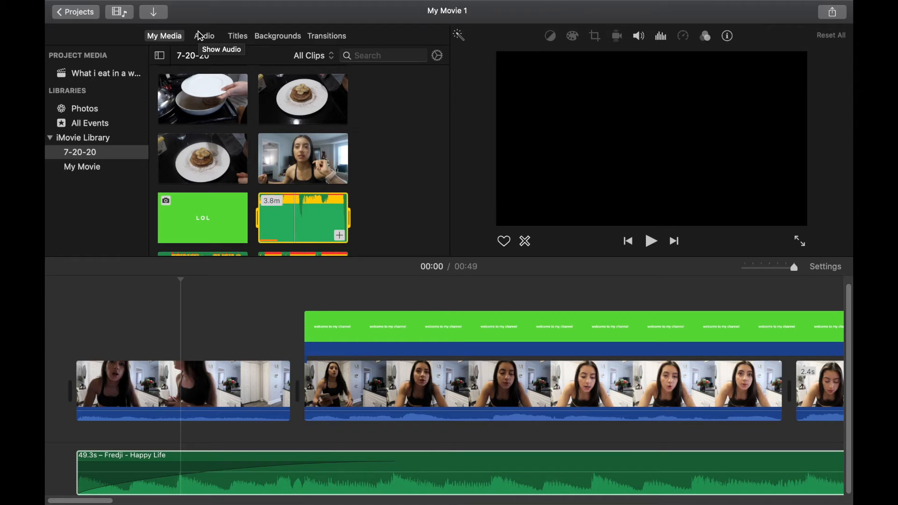
Browse the built-in sound effects and look through the list of effect categories
left_click(202, 36)
left_click(90, 91)
scroll(201, 177, "up", 4)
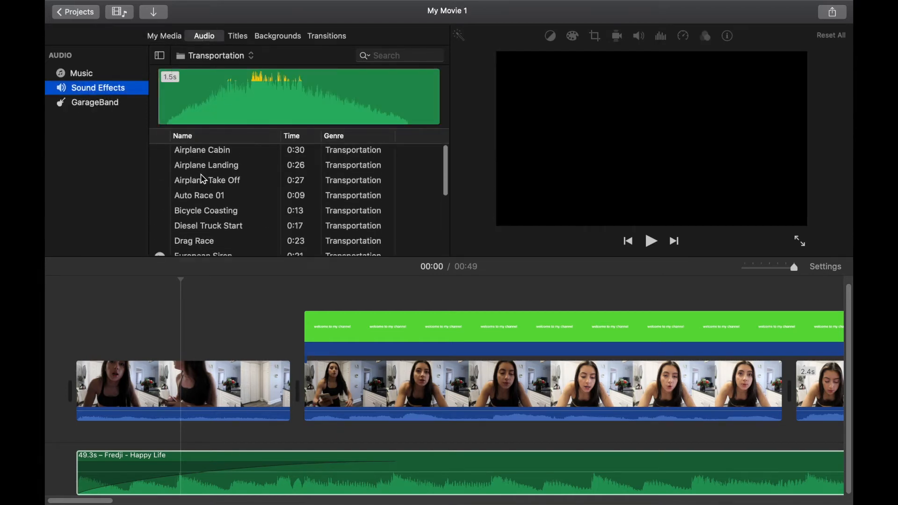
left_click(225, 51)
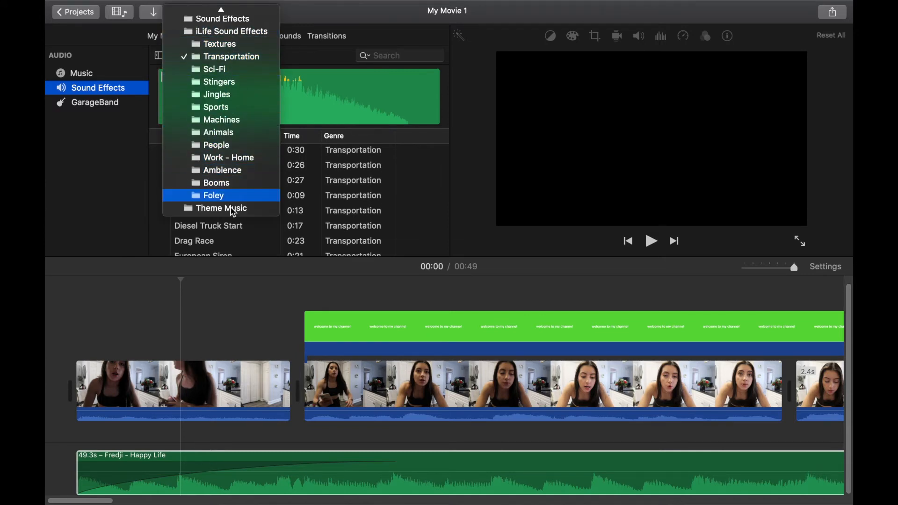
scroll(232, 210, "up", 1)
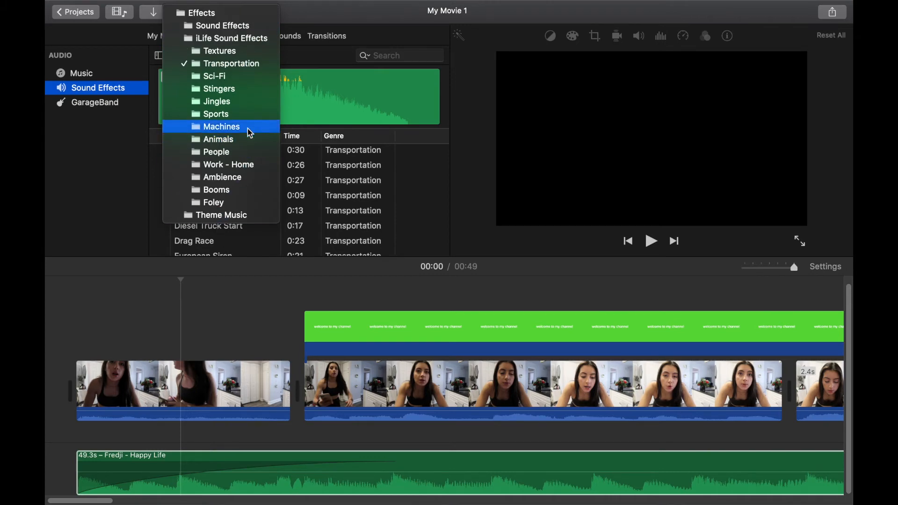
left_click(120, 180)
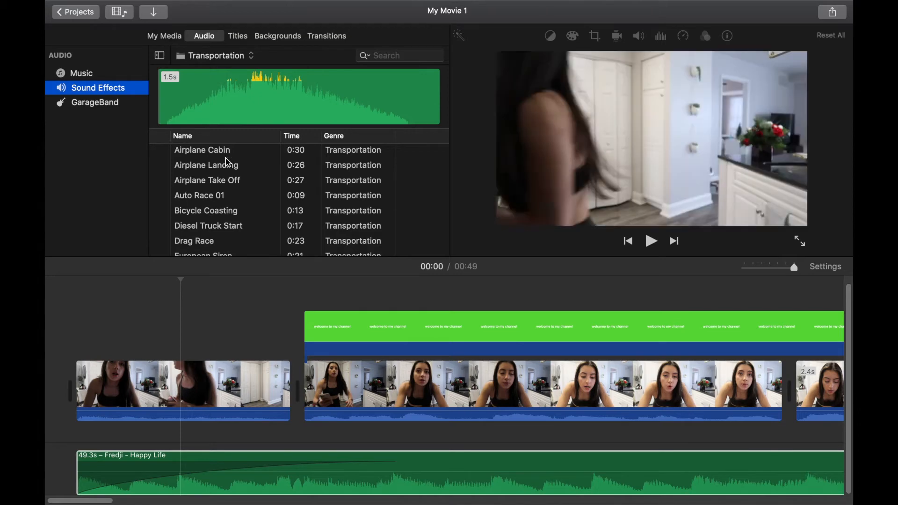
Search the 7-20-20 event for "click" and attach the Mouse Click sound beneath the start of the title overlay
left_click(165, 36)
left_click(374, 55)
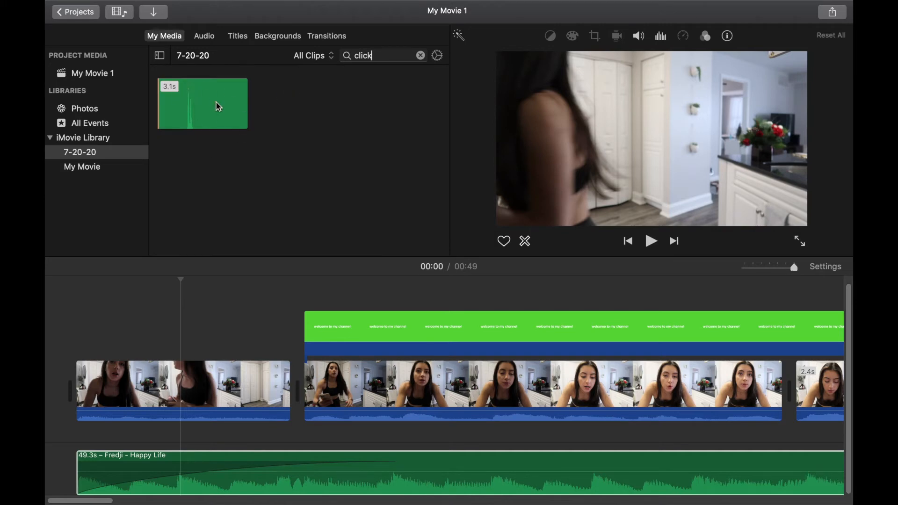
left_click_drag(203, 115, 295, 439)
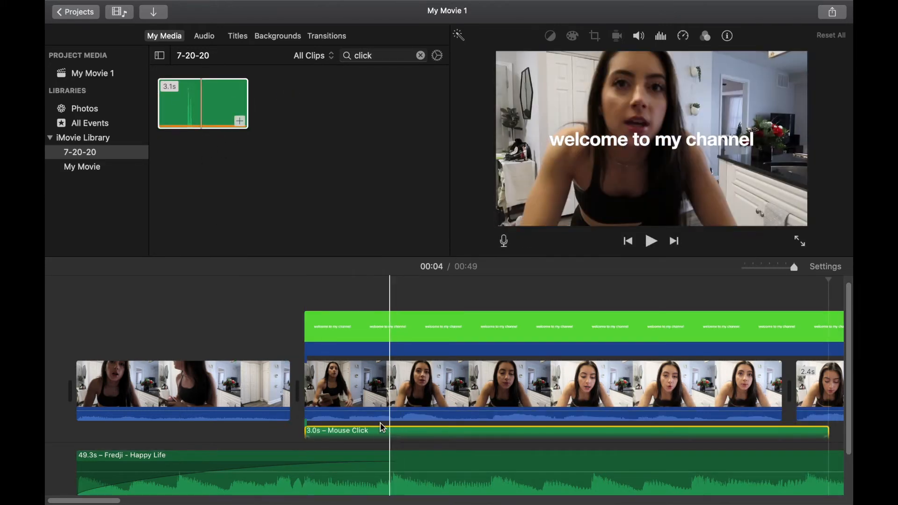
Shift the Mouse Click sound earlier so its clicks fall just before the title overlay begins, and play that part
scroll(345, 401, "down", 3)
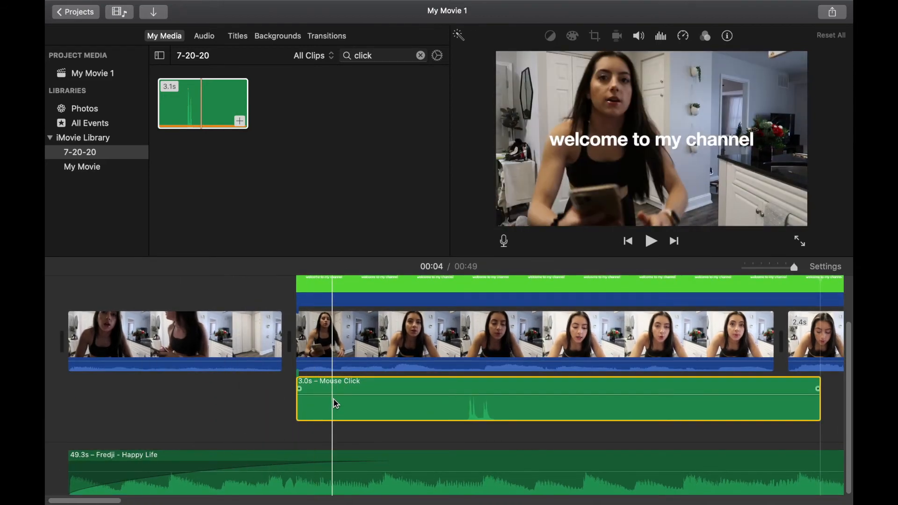
left_click_drag(340, 392, 243, 389)
left_click_drag(318, 381, 256, 383)
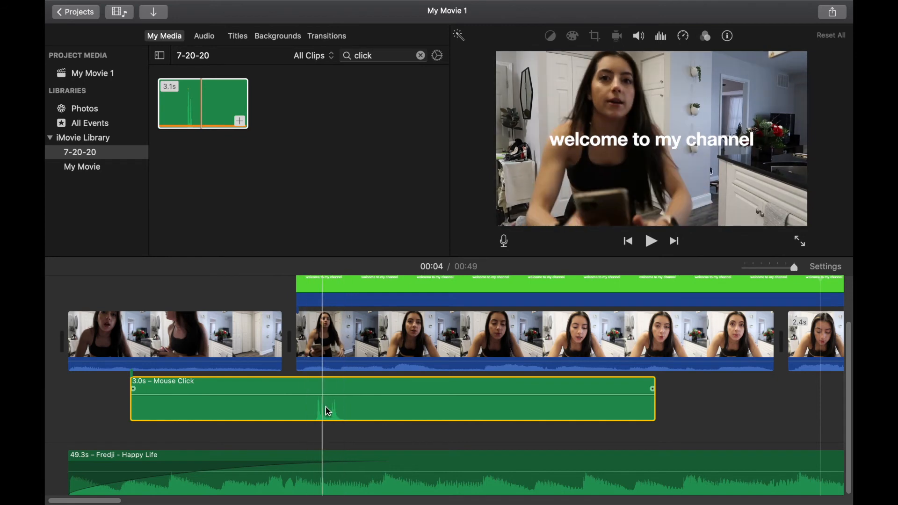
mouse_move(353, 386)
left_mouse_down()
mouse_move(322, 387)
mouse_move(341, 385)
left_mouse_up()
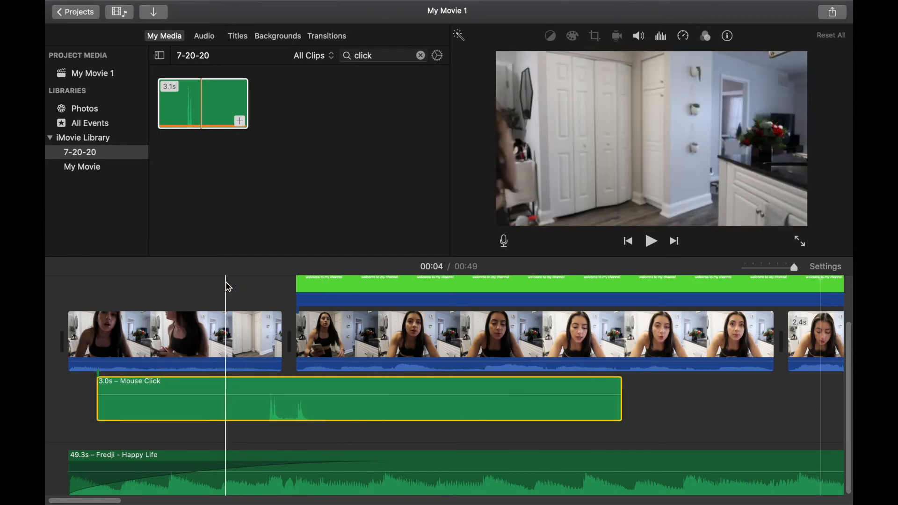
left_click(234, 303)
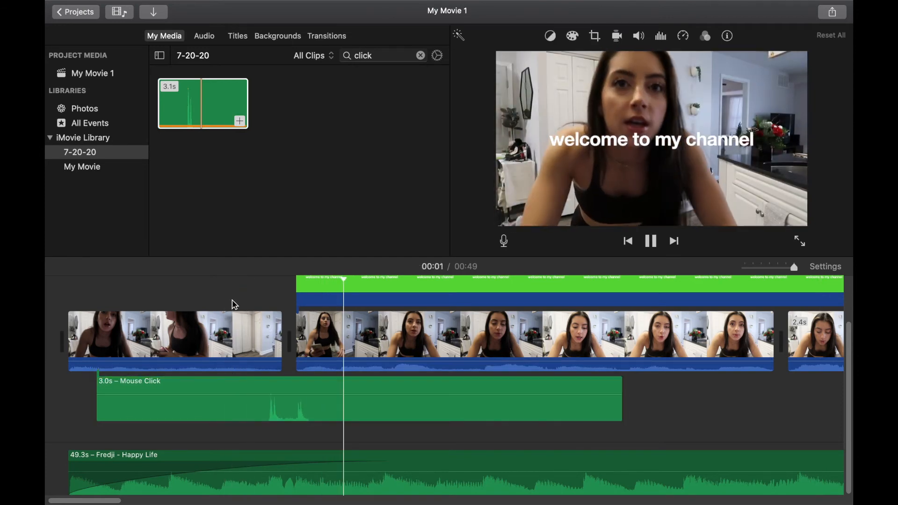
left_click(237, 292)
key("space")
Nudge the Mouse Click sound slightly later toward the title overlay's start and replay that section
left_click_drag(302, 386, 313, 387)
left_click(237, 296)
key("space")
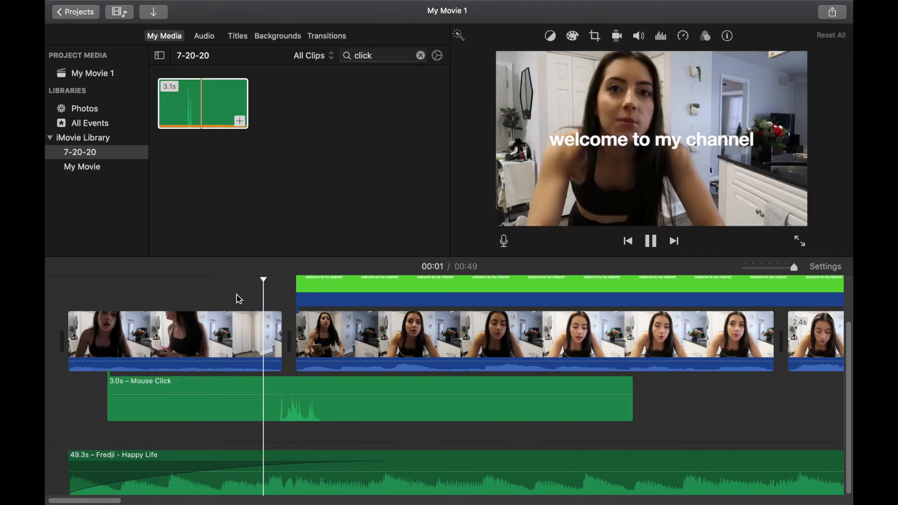
key("space")
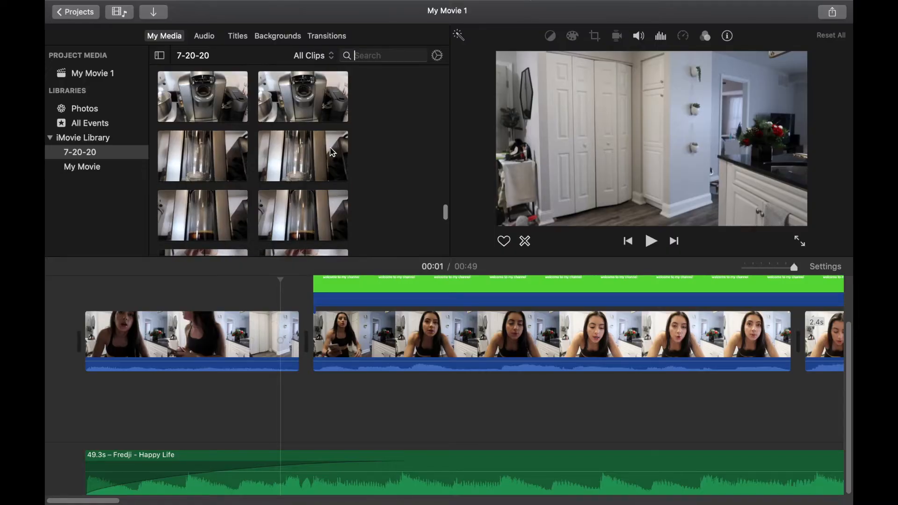
Find the 10.1-second pancake plate clip in the 7-20-20 event and place it as a cutaway above the start of the third clip
scroll(332, 152, "up", 5)
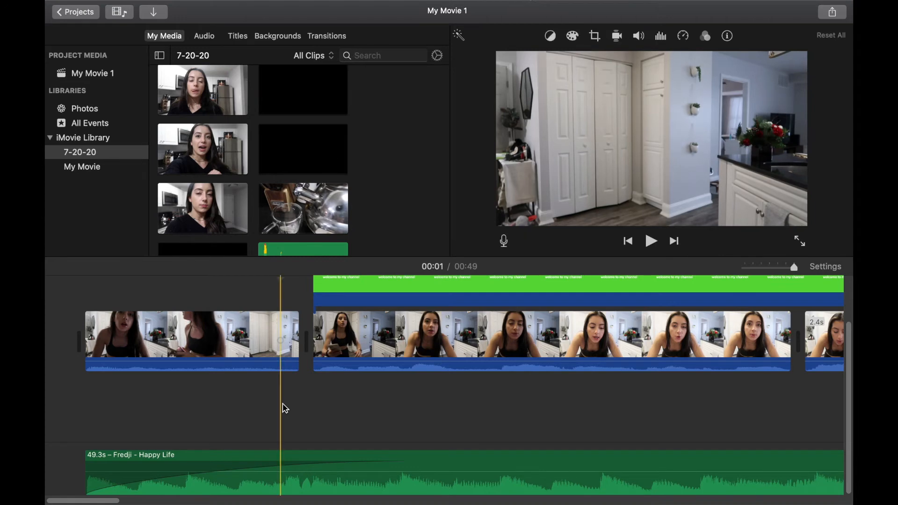
scroll(280, 406, "up", 4)
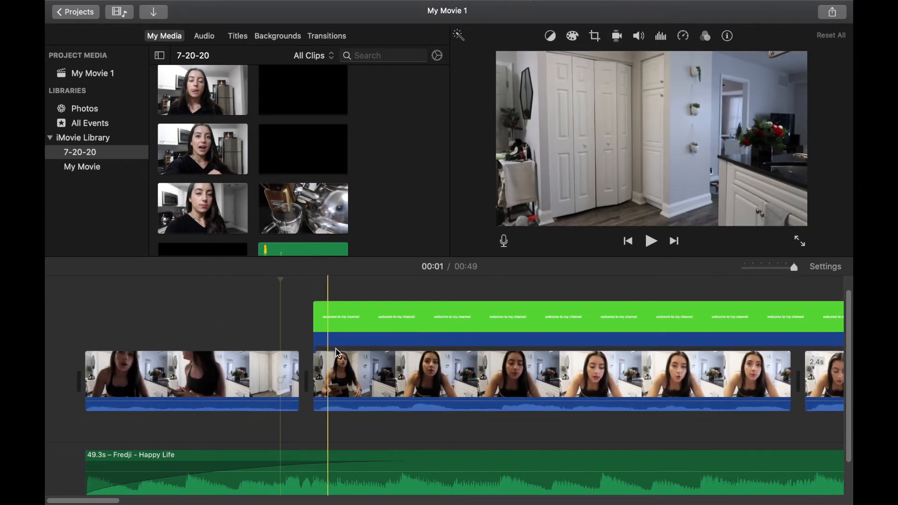
scroll(340, 355, "right", 10)
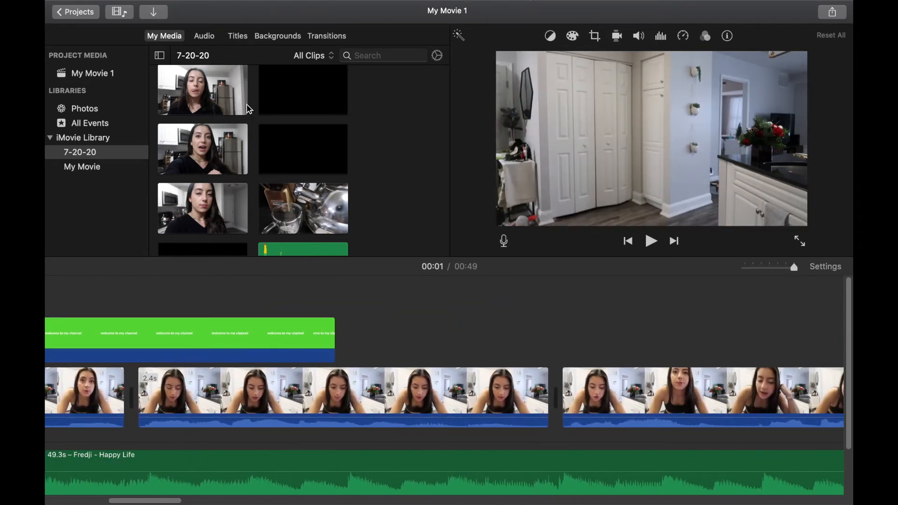
scroll(276, 201, "down", 3)
scroll(467, 365, "right", 4)
scroll(575, 362, "down", 1)
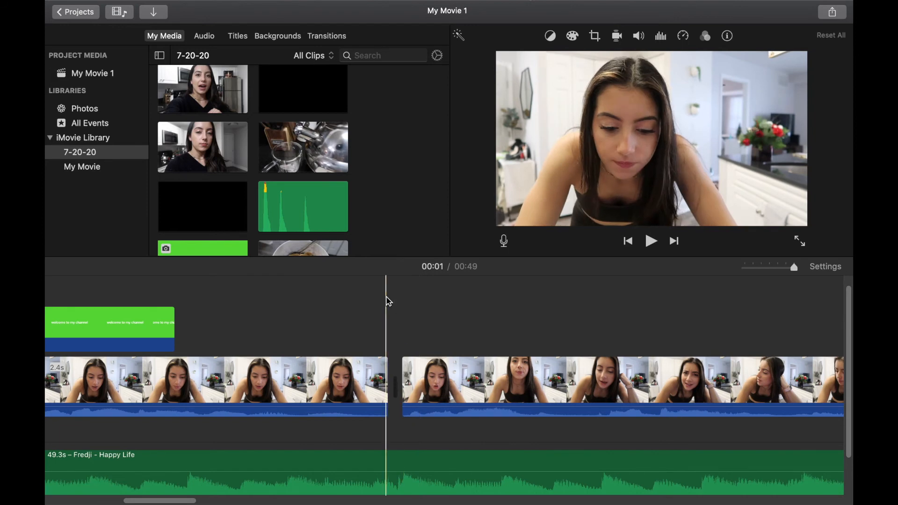
scroll(304, 149, "down", 10)
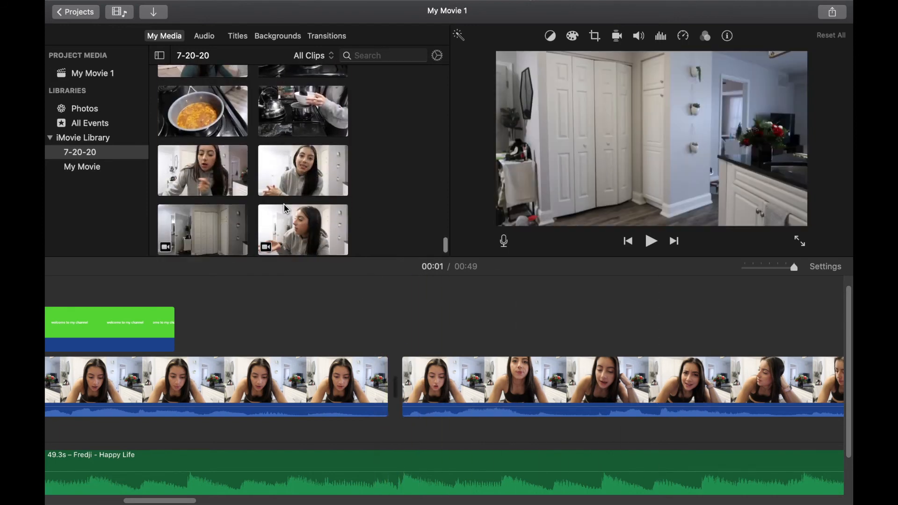
left_click_drag(305, 140, 405, 300)
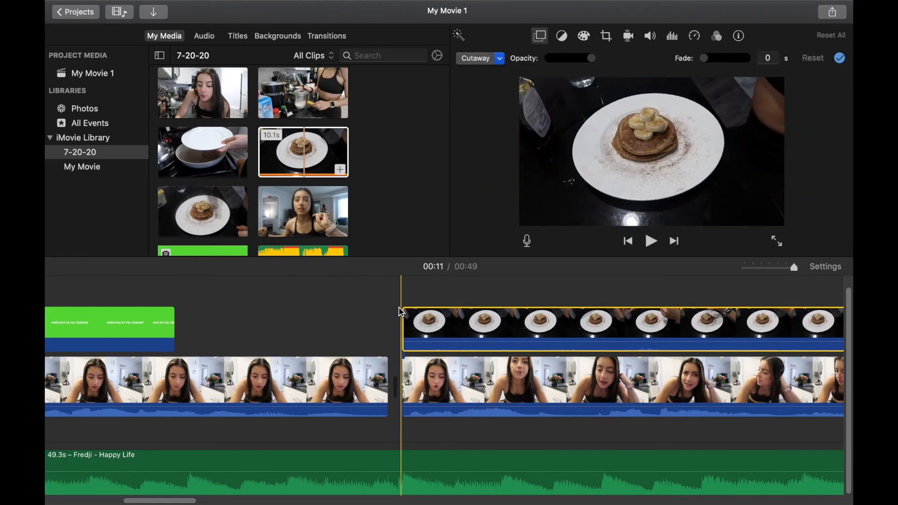
Mute the pancake cutaway's audio
left_click(416, 320)
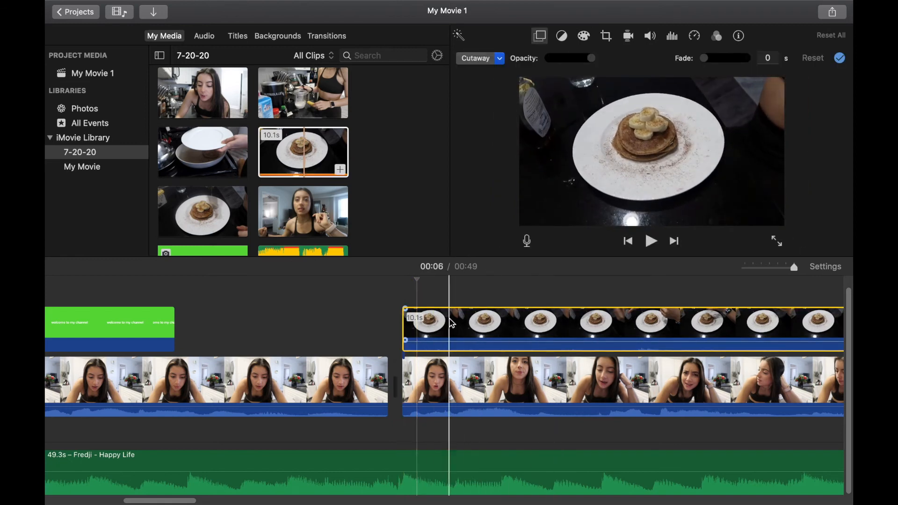
left_click(648, 38)
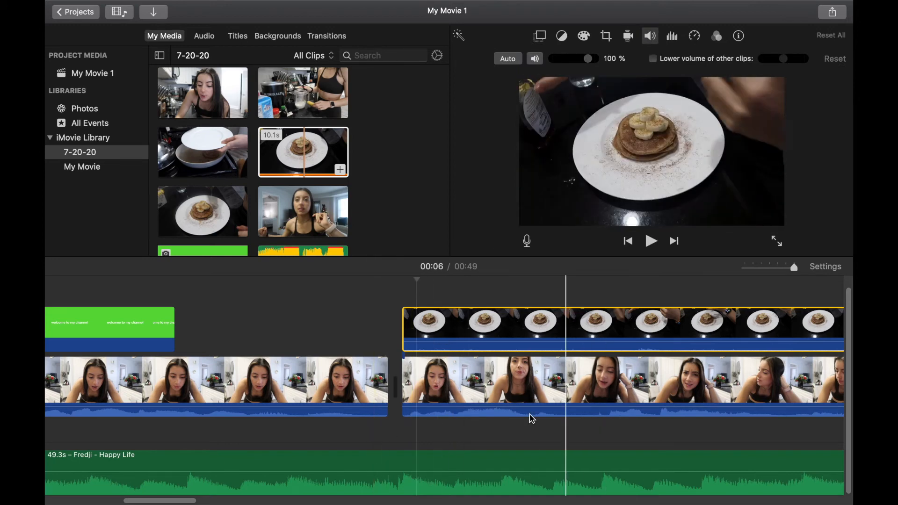
left_click(533, 60)
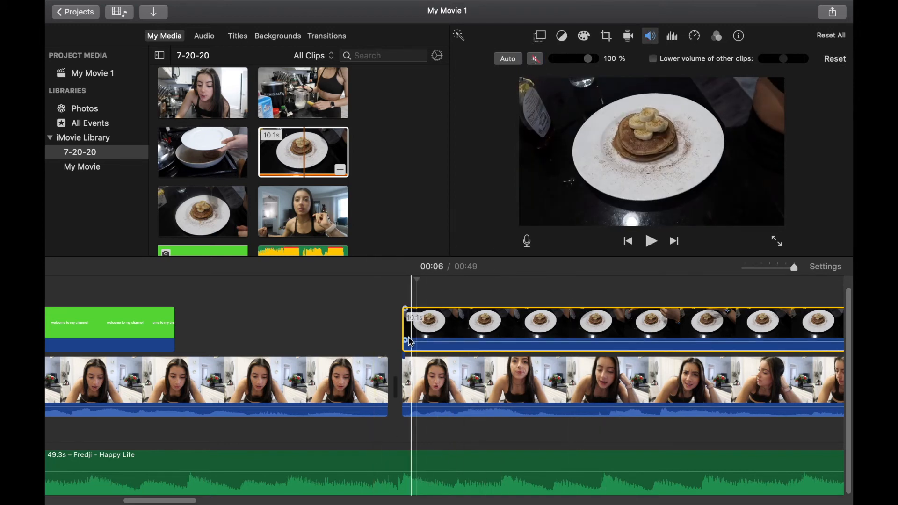
Play the section with the muted pancake cutaway, and delete the cutaway from the timeline
left_click(363, 307)
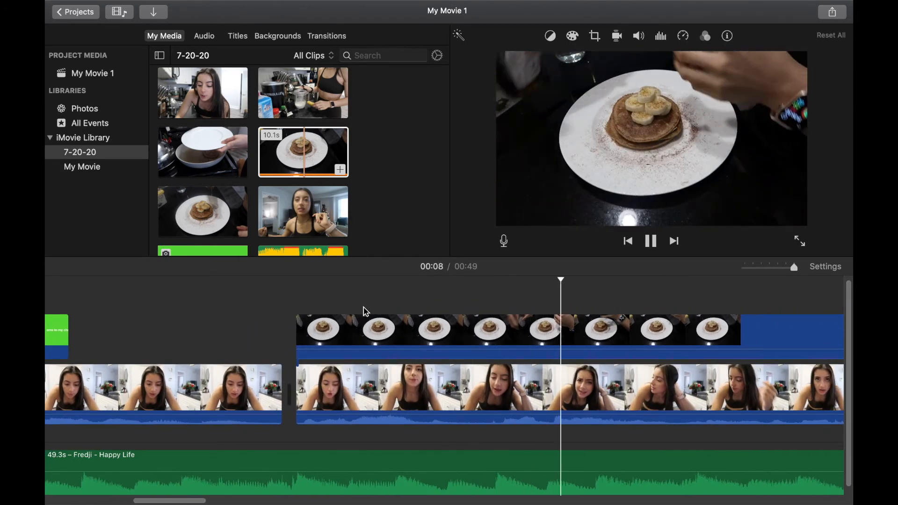
key("space")
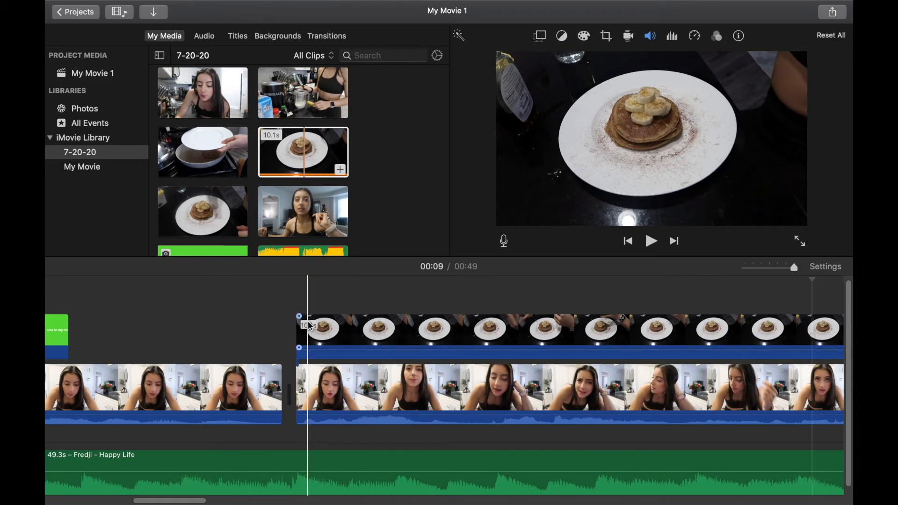
left_click(323, 335)
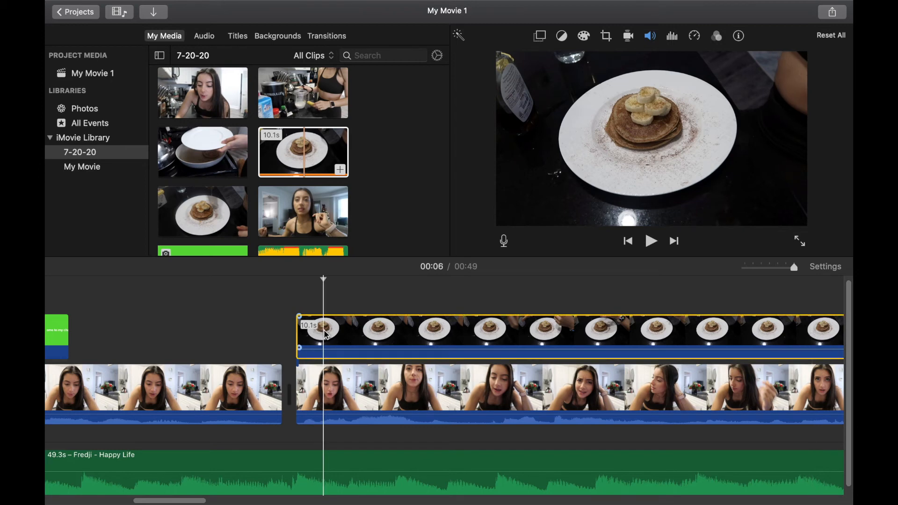
key("Delete")
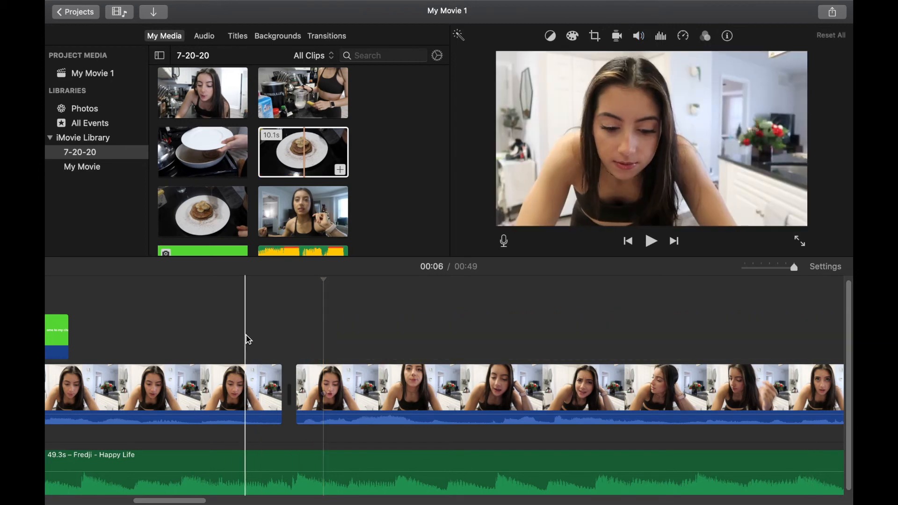
Overlay the 10.1-second pancake plate clip above the start of the third clip and set its overlay style to Picture in Picture
left_click(299, 156)
left_click_drag(309, 279, 293, 333)
left_click(539, 36)
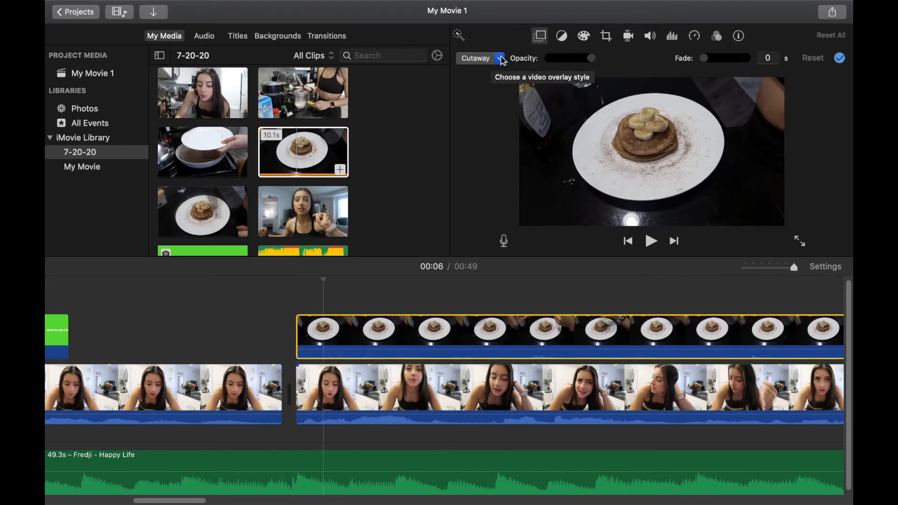
left_click(502, 59)
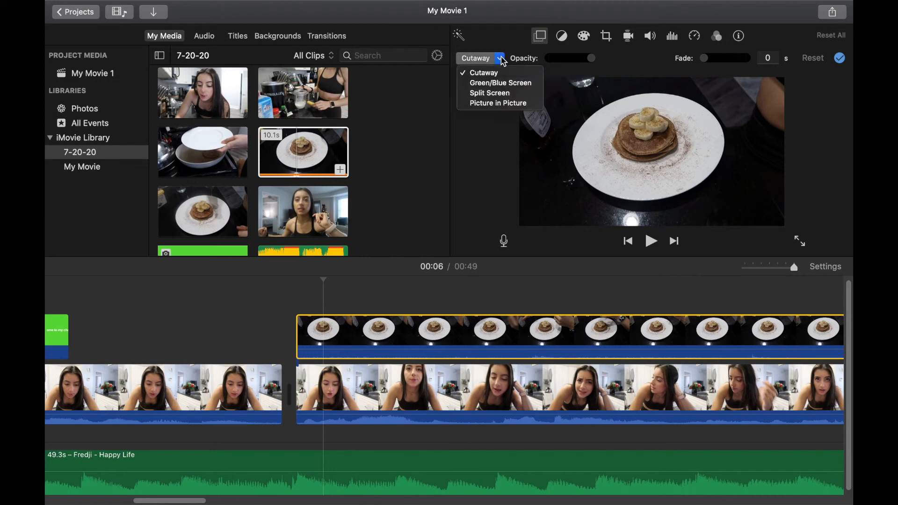
left_click(499, 104)
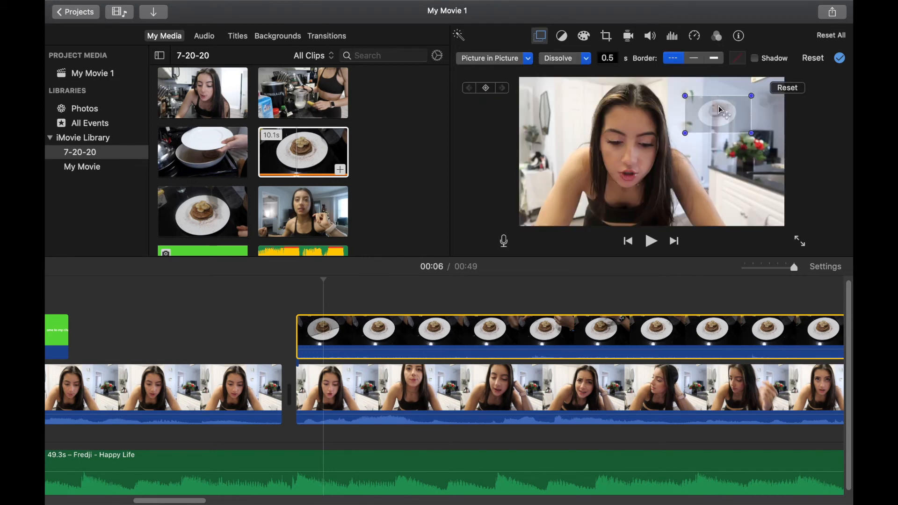
Set the pancake inset's dissolve to 0 seconds, and enlarge it to cover most of the frame, centred horizontally
left_click_drag(732, 111, 659, 146)
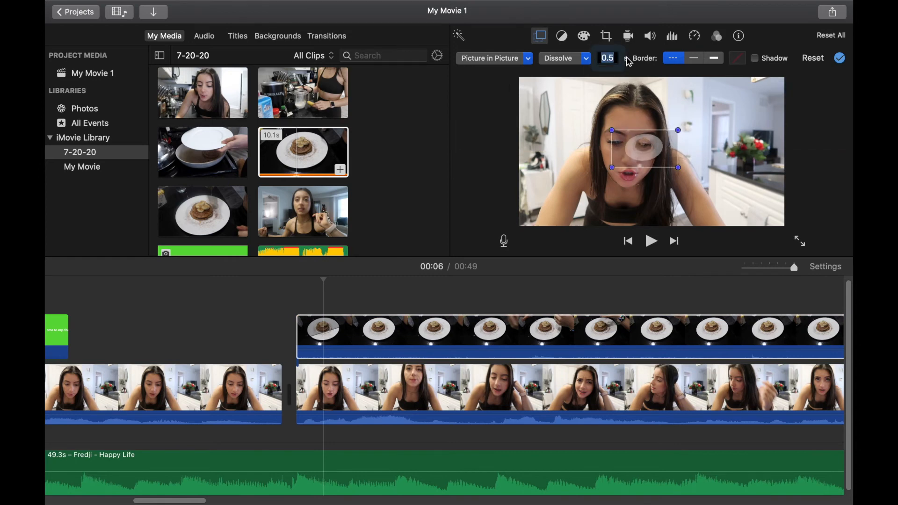
key("Return")
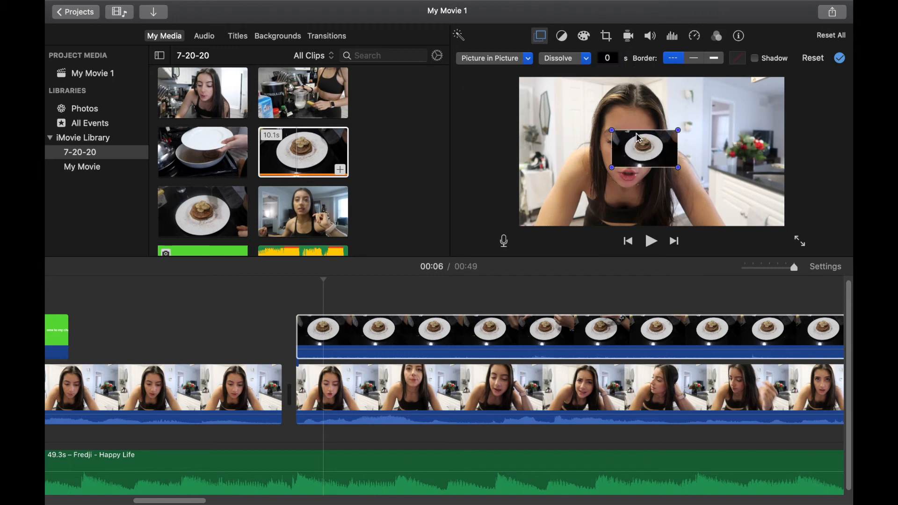
left_click_drag(628, 142, 582, 117)
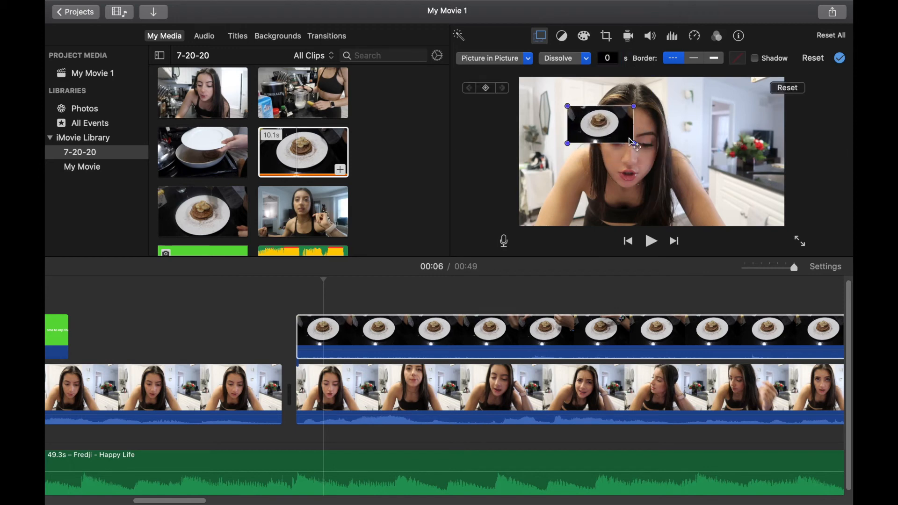
left_click_drag(634, 144, 761, 215)
left_click_drag(708, 148, 697, 145)
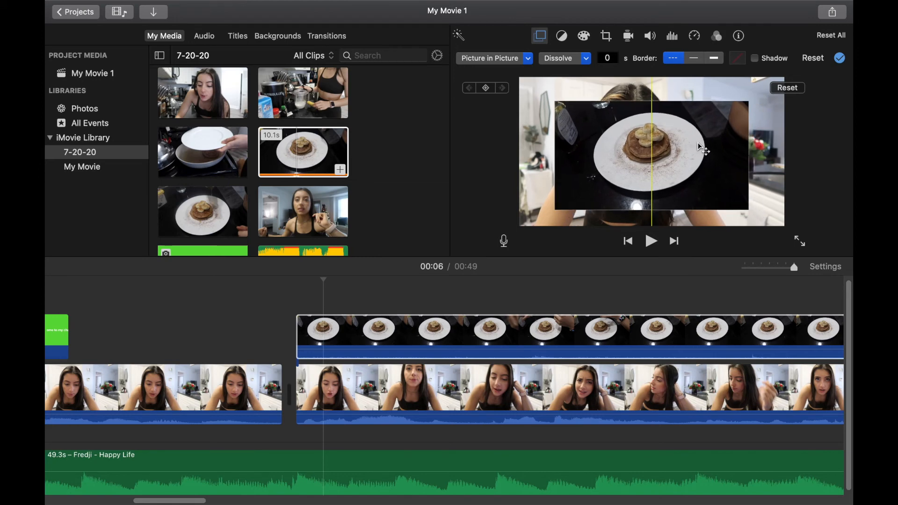
Enlarge the pancake inset slightly, keep it centred horizontally, and play the section from just before it starts
left_click_drag(610, 126, 654, 149)
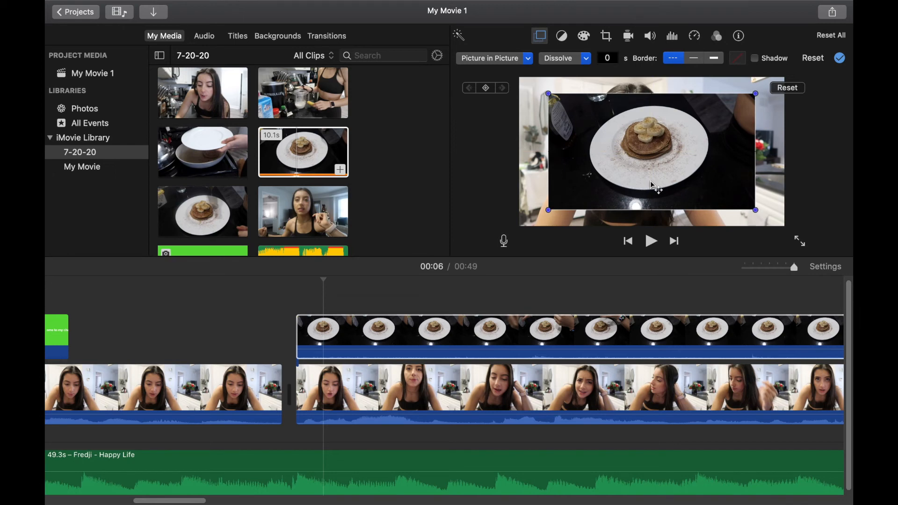
left_click(260, 310)
key("space")
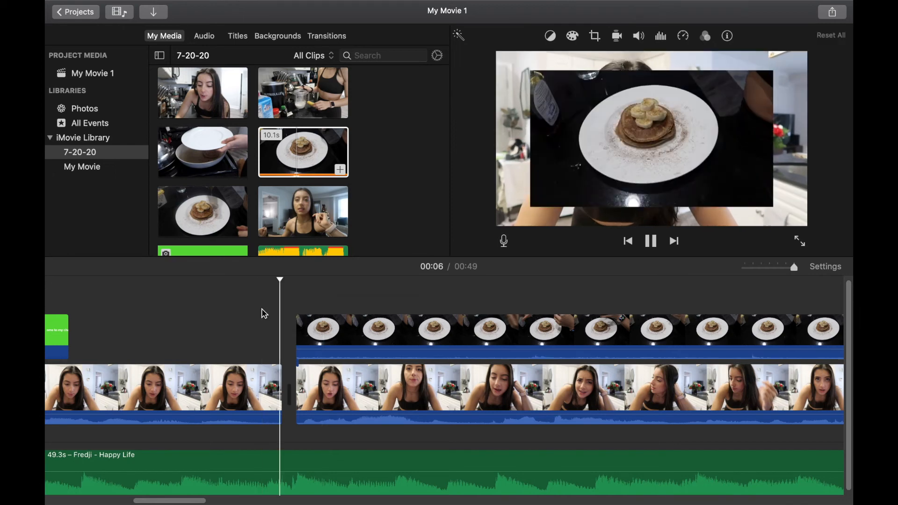
Stop playback and delete the pancake picture-in-picture clip from the timeline
left_click(600, 120)
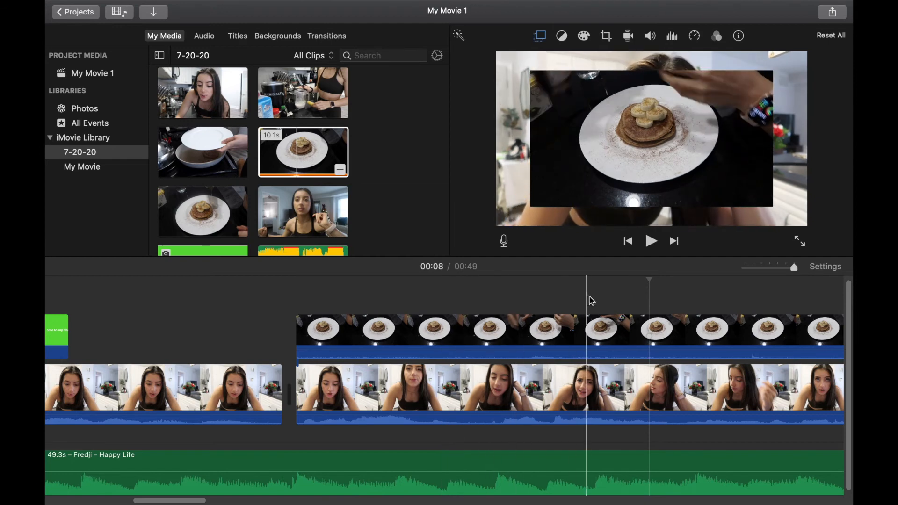
left_click(568, 321)
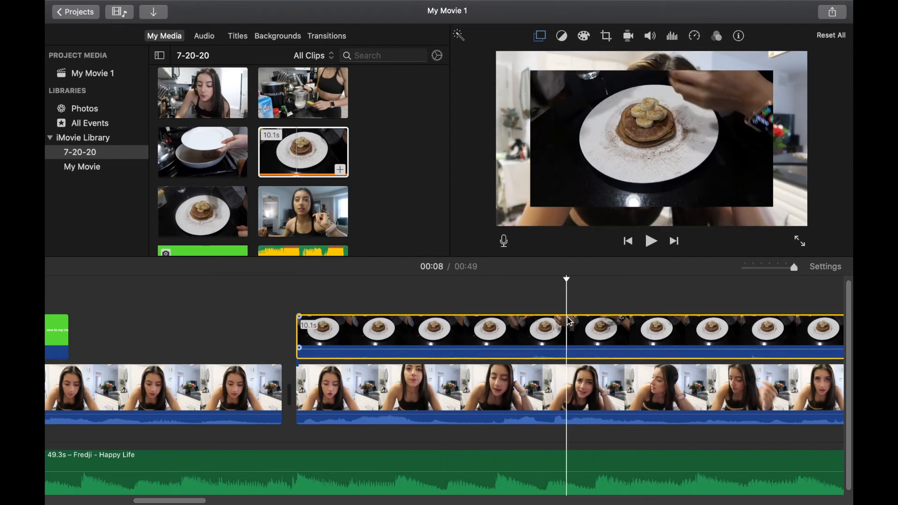
key("Delete")
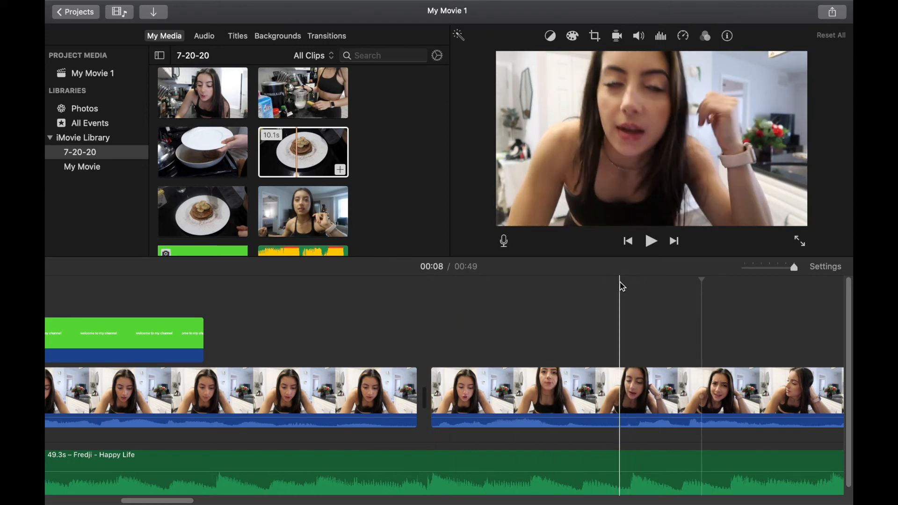
Split the third clip at about 00:07 and again at about 00:08 to isolate a short middle segment
left_click_drag(622, 286, 624, 276)
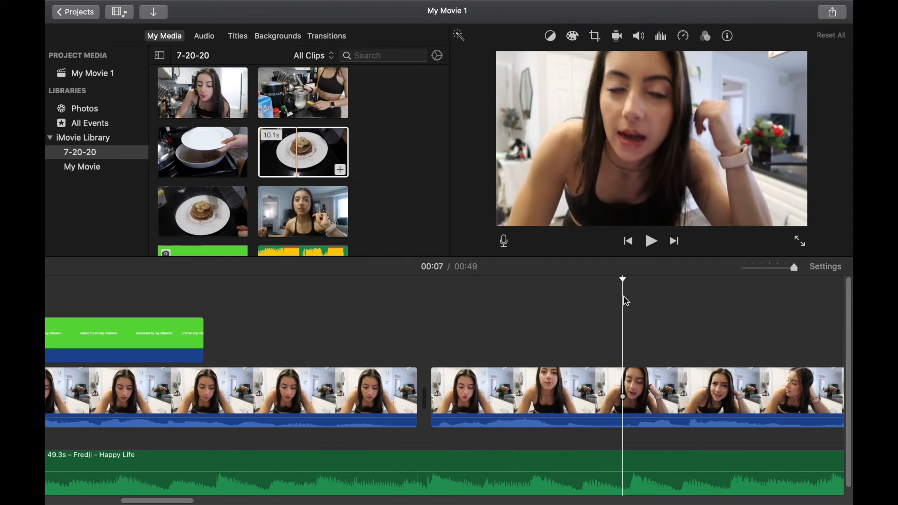
scroll(624, 302, "right", 5)
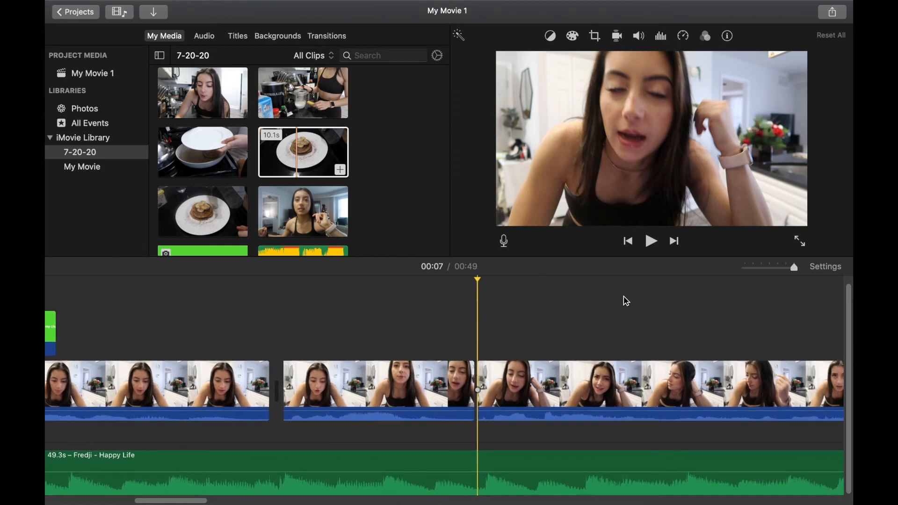
left_click(651, 289)
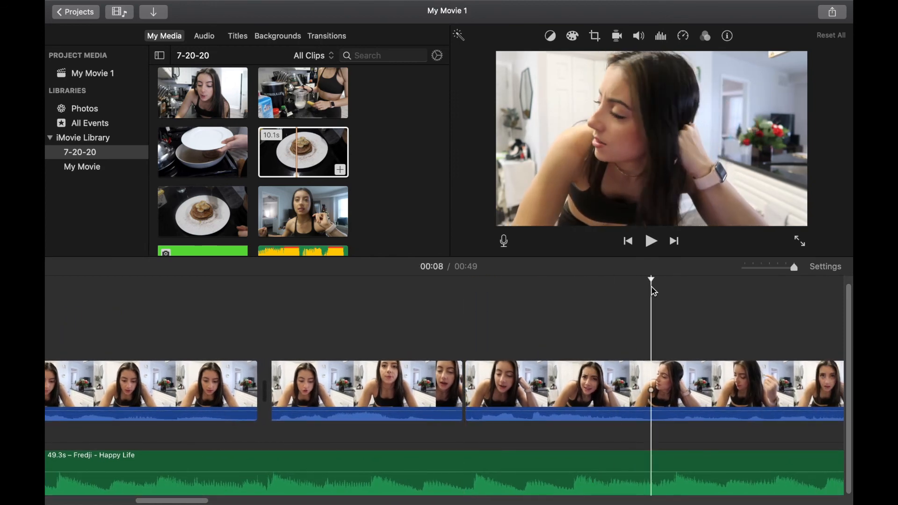
key("super+b")
Set the middle segment's crop style to Crop to Fill and tighten the crop frame slightly around the centre
left_click(537, 387)
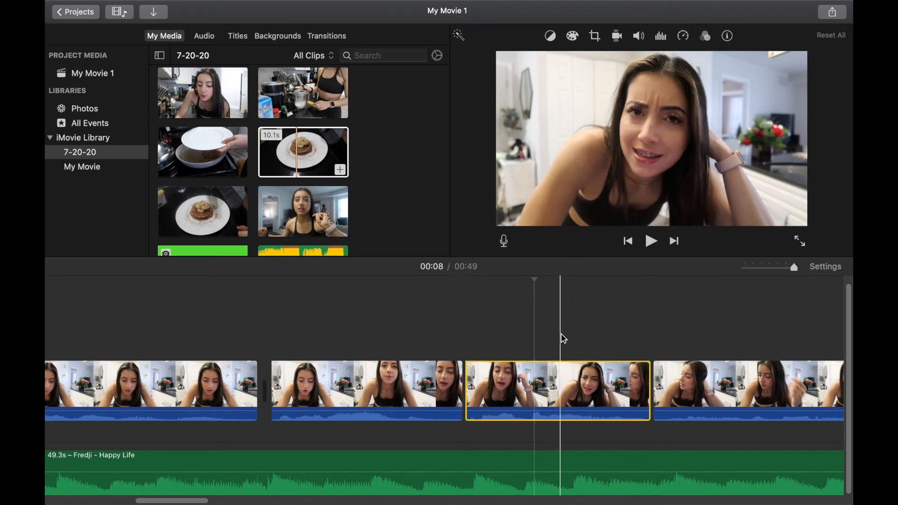
left_click(479, 384)
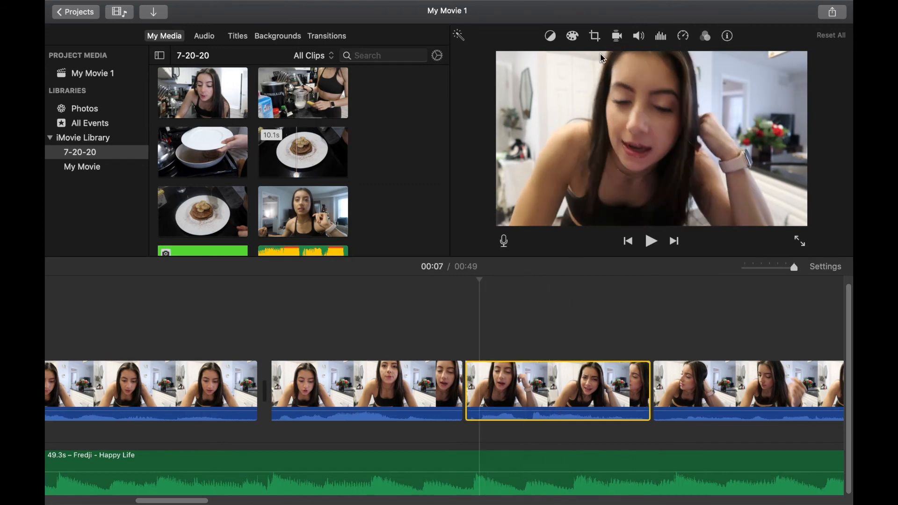
left_click(595, 37)
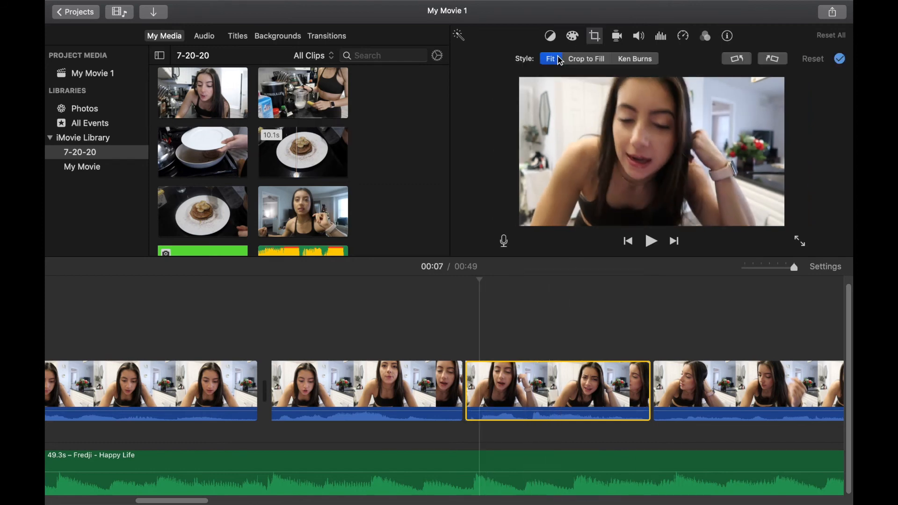
left_click(584, 62)
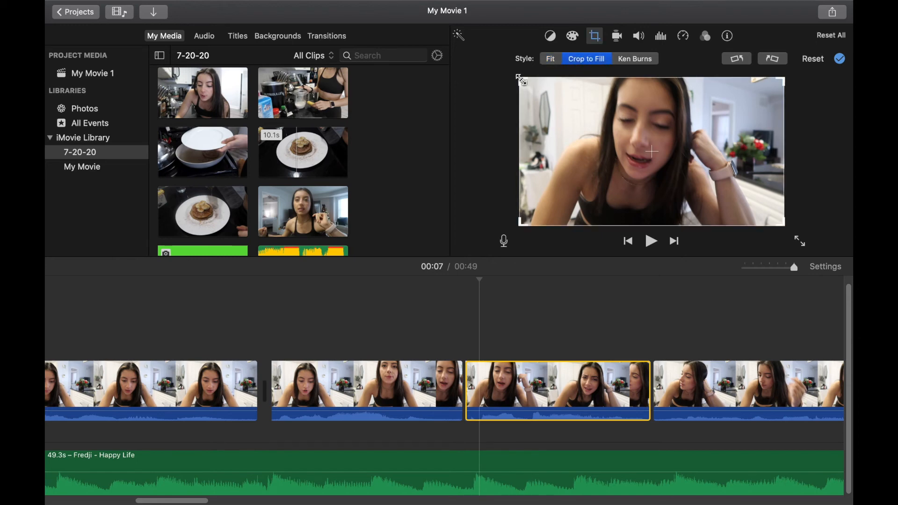
left_click_drag(520, 79, 540, 95)
left_click_drag(644, 135, 633, 127)
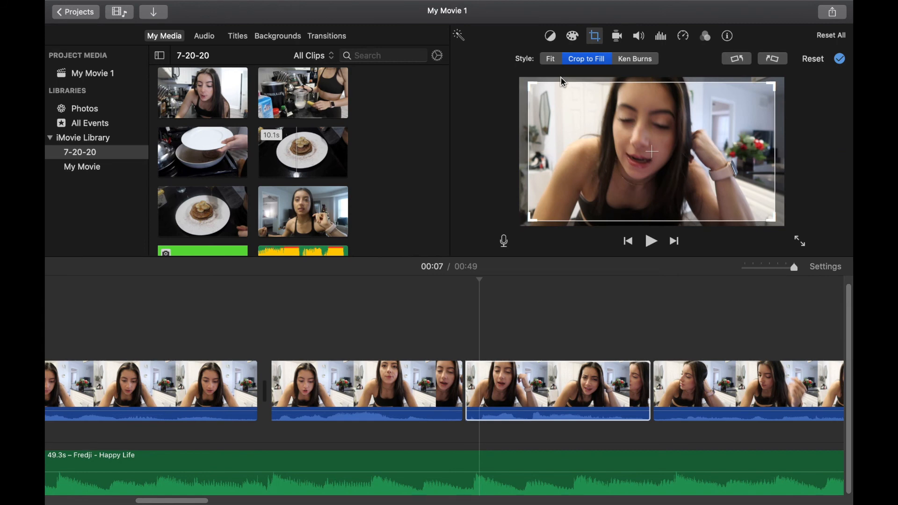
Play from just before the cropped middle segment to check the sudden zoom
left_click(426, 327)
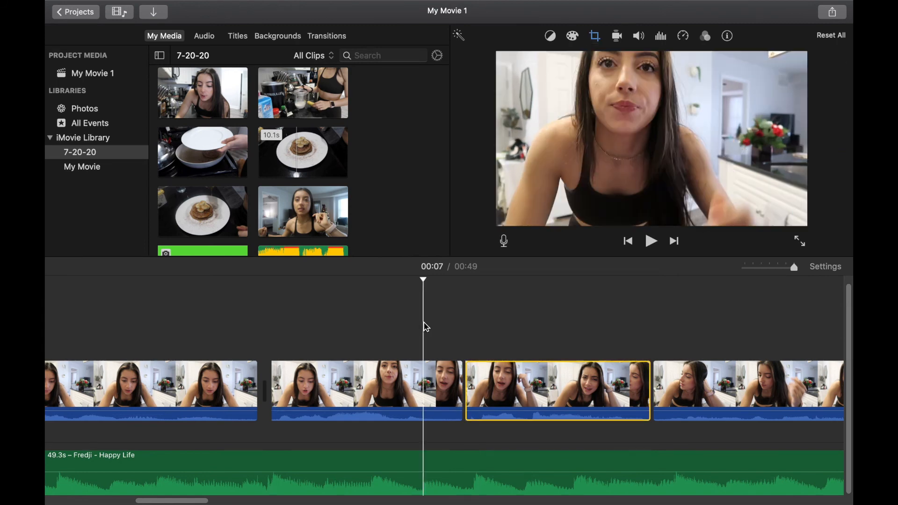
key("space")
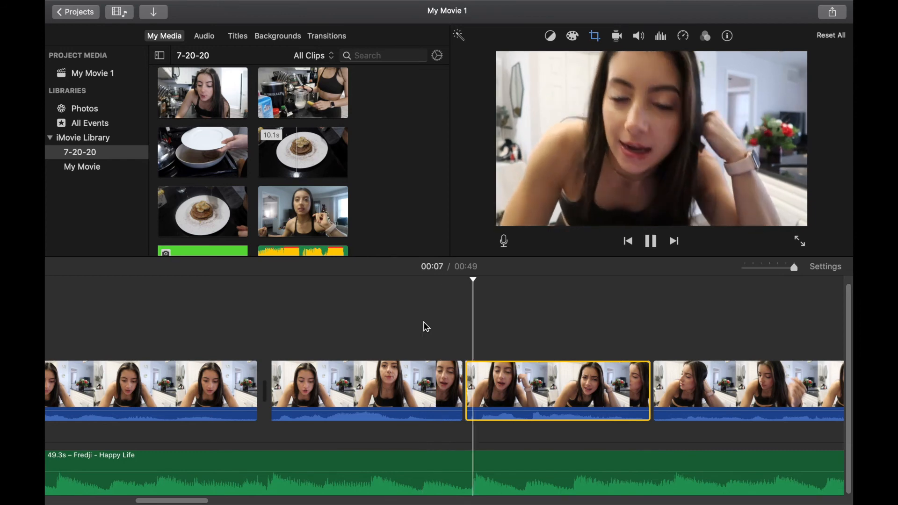
key("space")
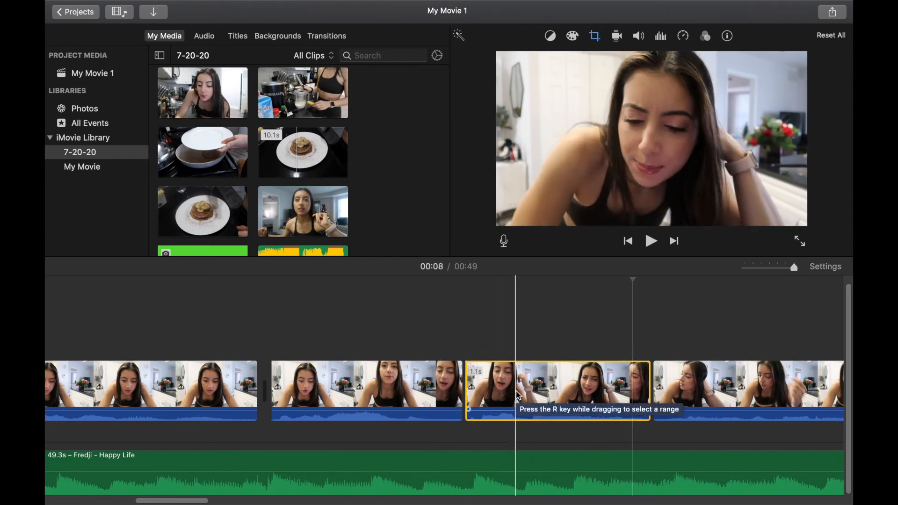
Switch the middle segment to Ken Burns with a smaller, raised end frame around the face, and play the zoom
left_click(595, 37)
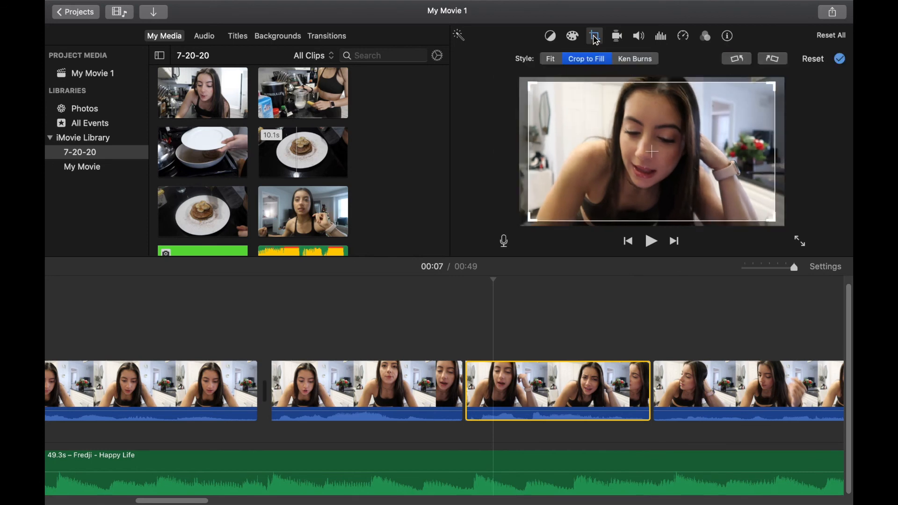
left_click(632, 59)
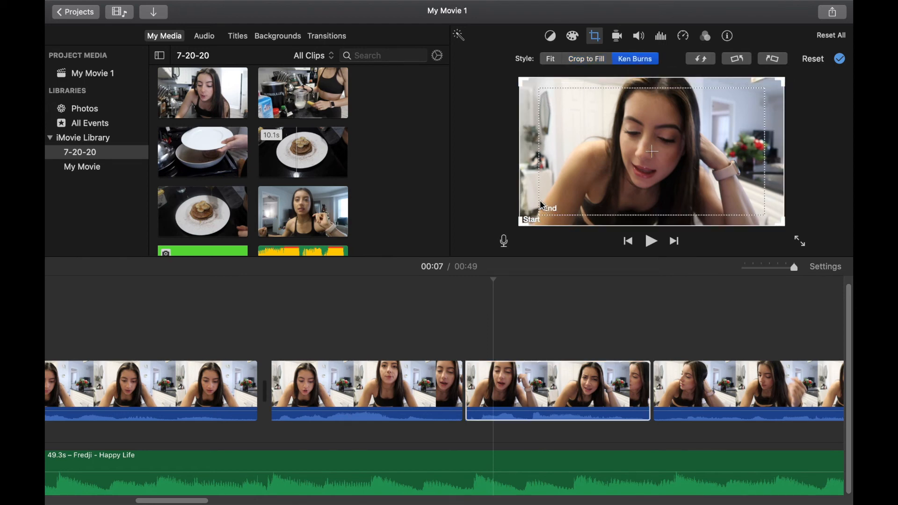
left_click(541, 92)
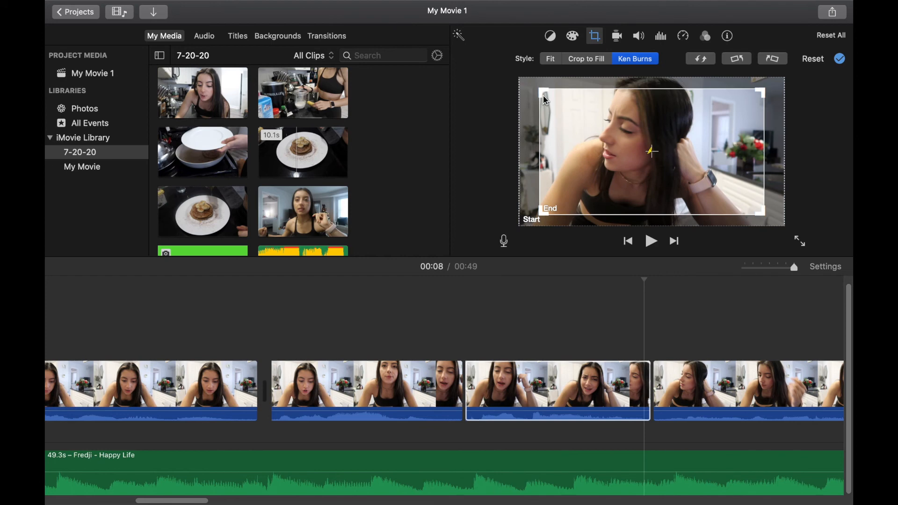
left_click_drag(544, 94, 568, 105)
left_click_drag(666, 145, 654, 113)
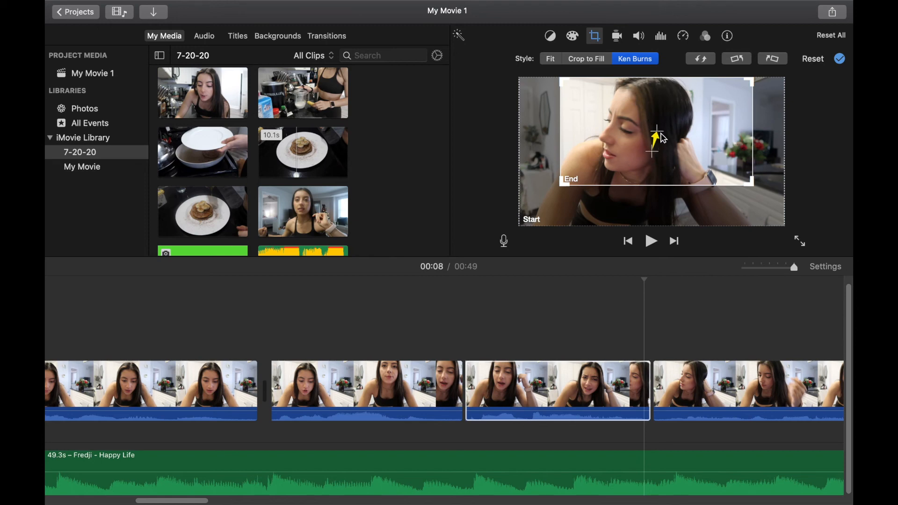
left_click(415, 313)
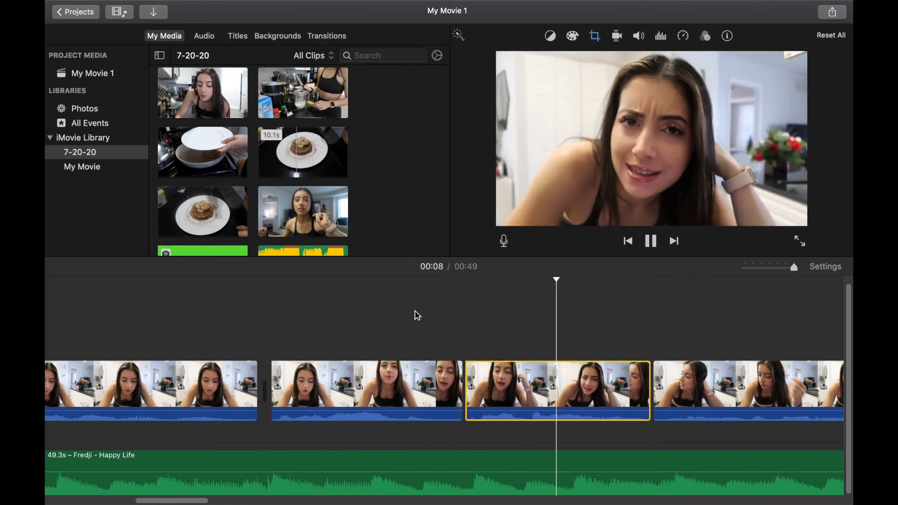
key("space")
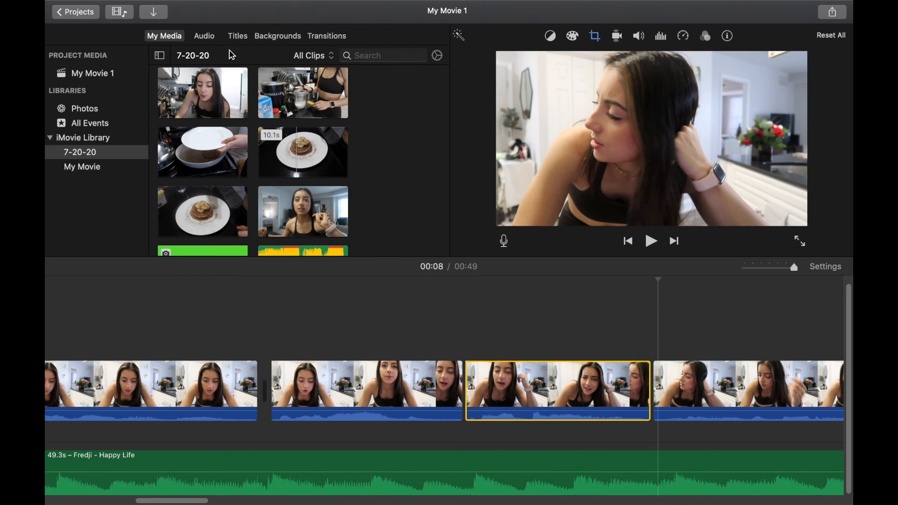
Examine the two 2.0-minute green-screen overlay clips near the end of the 7-20-20 event
scroll(271, 193, "down", 5)
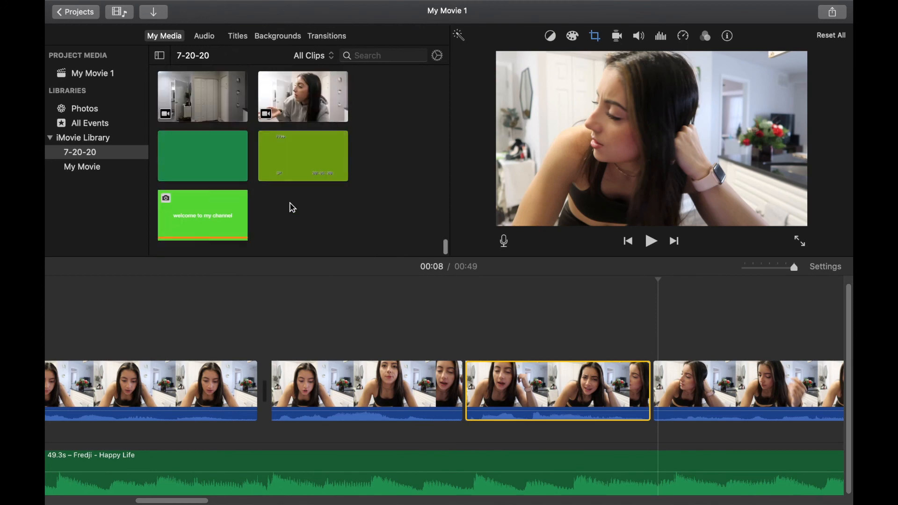
left_click(182, 159)
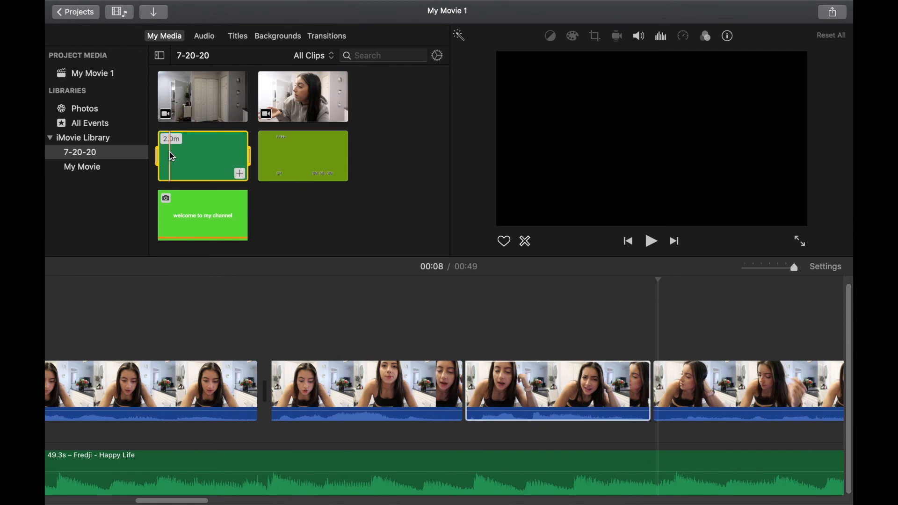
left_click(274, 150)
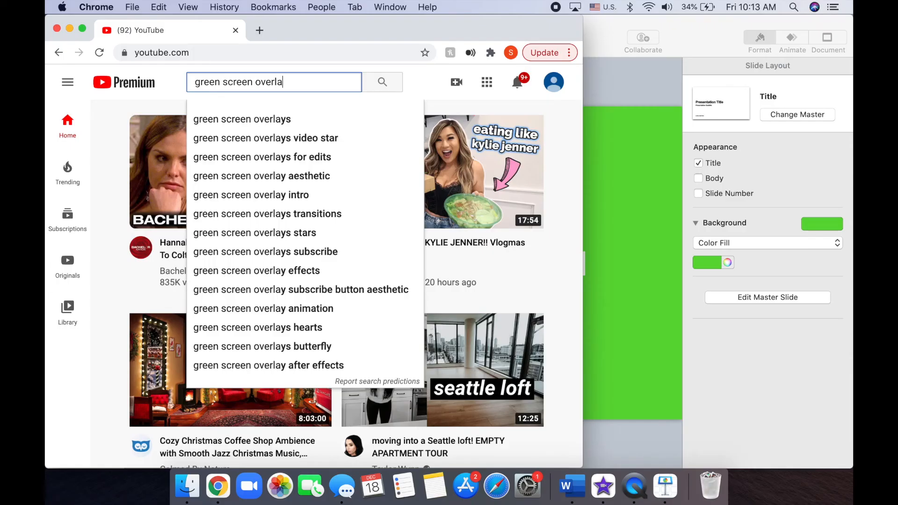
In Chrome, search YouTube for "green screen overlay" and browse the resulting videos
type("y")
key("Return")
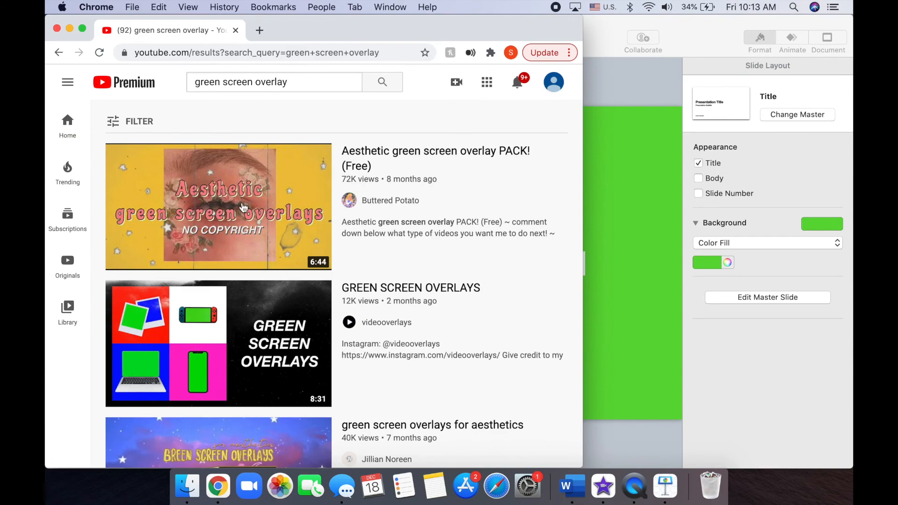
scroll(203, 218, "down", 7)
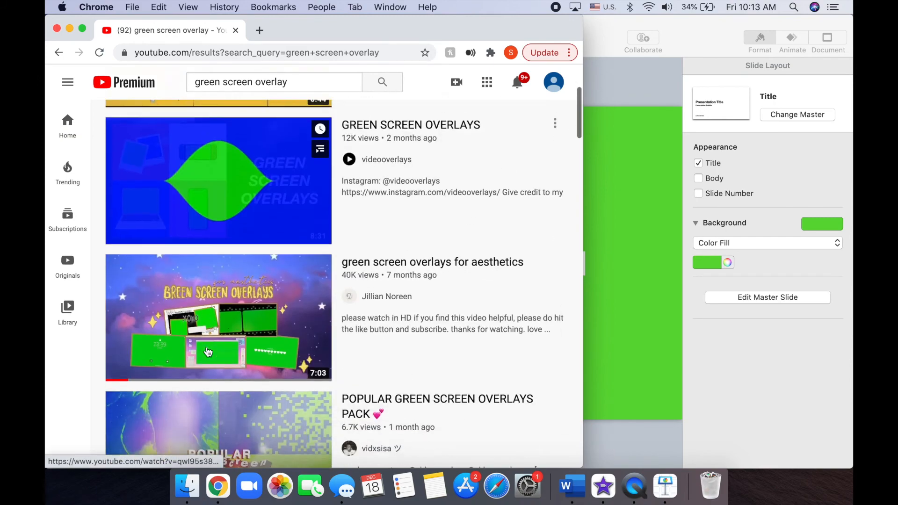
scroll(208, 352, "down", 2)
scroll(215, 234, "up", 2)
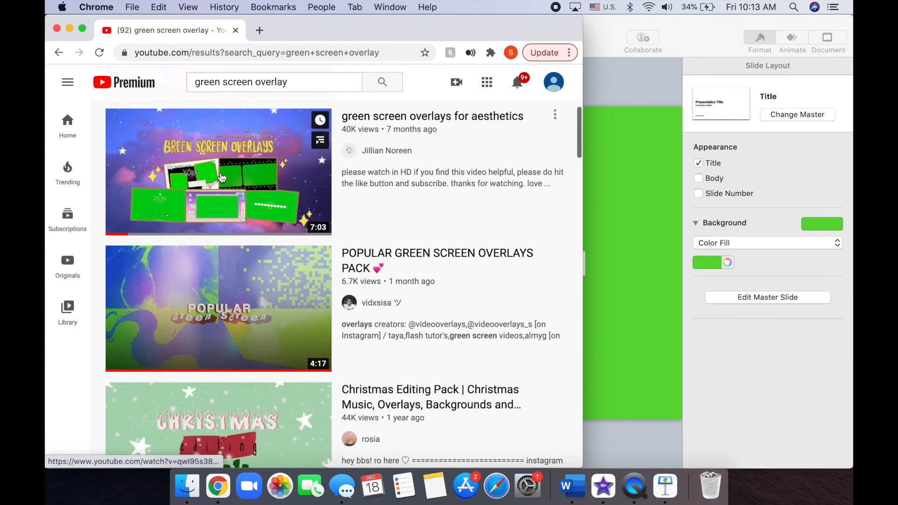
Open the video "green screen overlays for aesthetics", pause it, and select its web address
left_click(221, 178)
key("space")
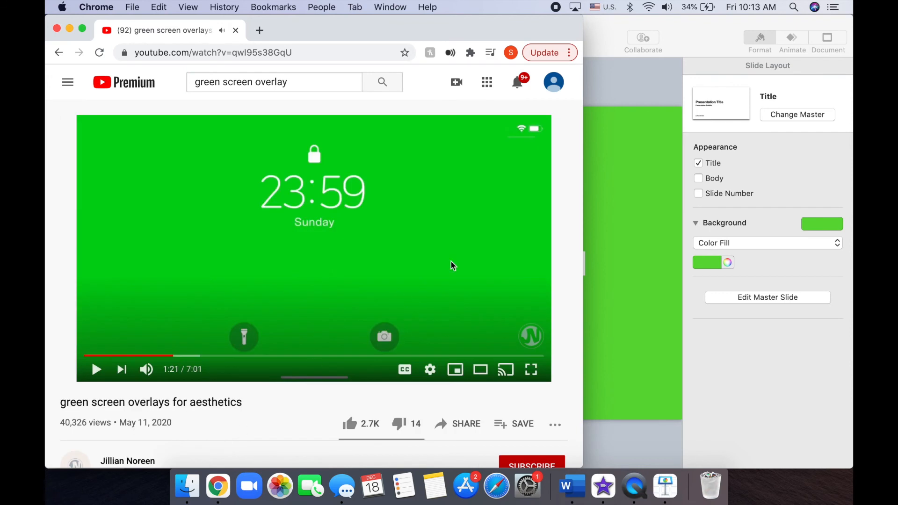
left_click(245, 52)
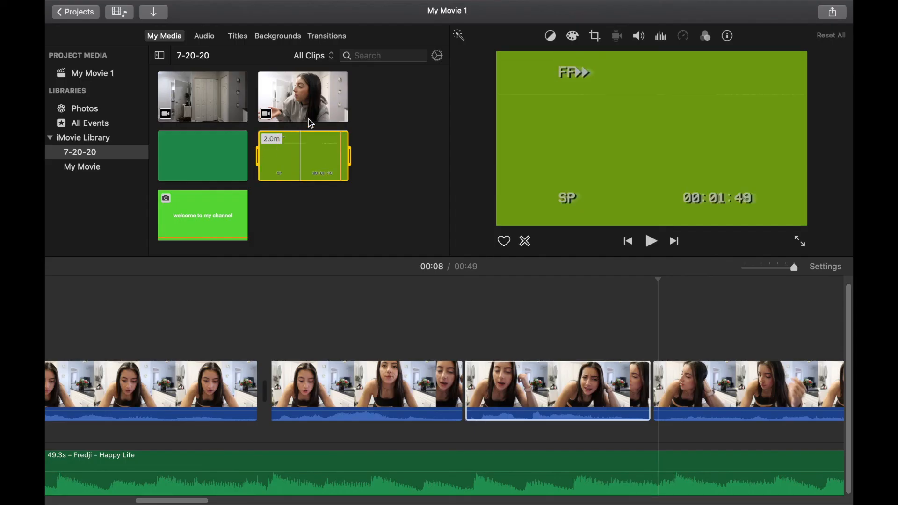
In iMovie, overlay the olive-green VHS clip above the start of the third clip and trim it to end at that segment's cut
left_click_drag(298, 162, 270, 339)
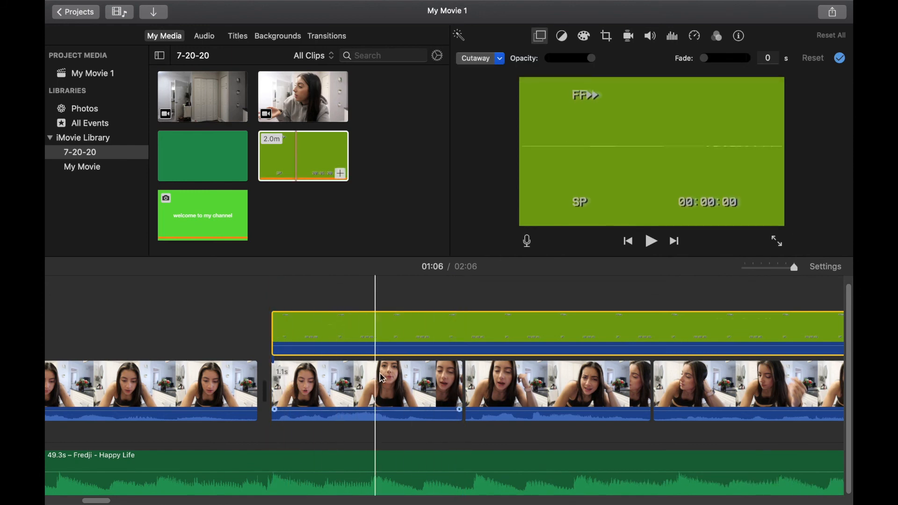
left_click(464, 328)
key("super+b")
left_click(492, 327)
key("Delete")
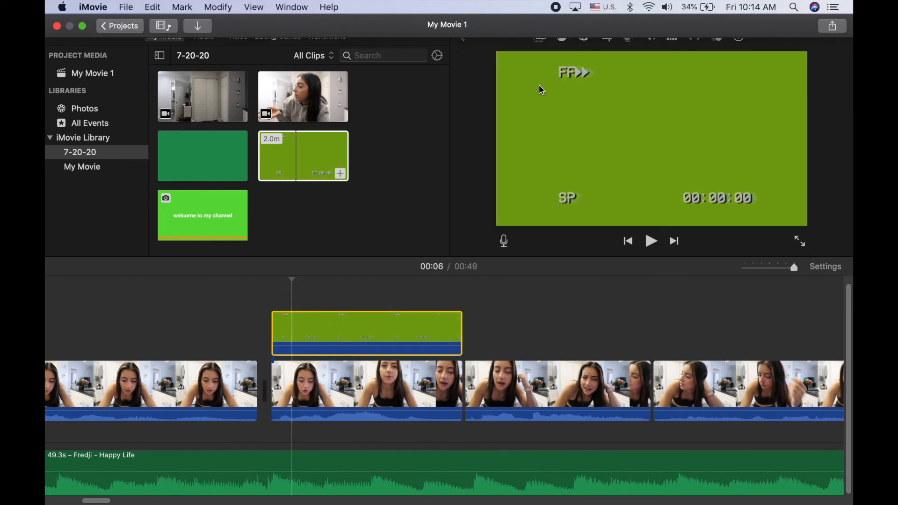
Set the VHS overlay's style to Green/Blue Screen and play the section from just before it
left_click(539, 37)
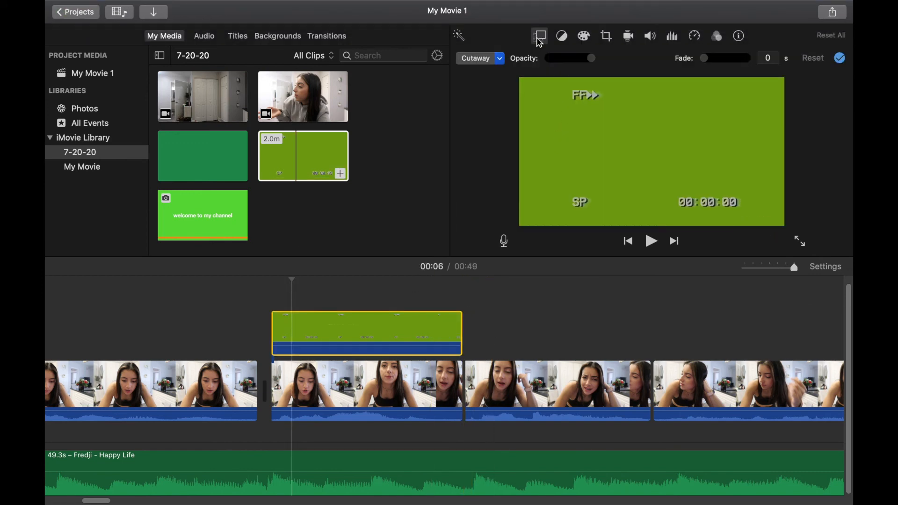
left_click(480, 58)
left_click(247, 332)
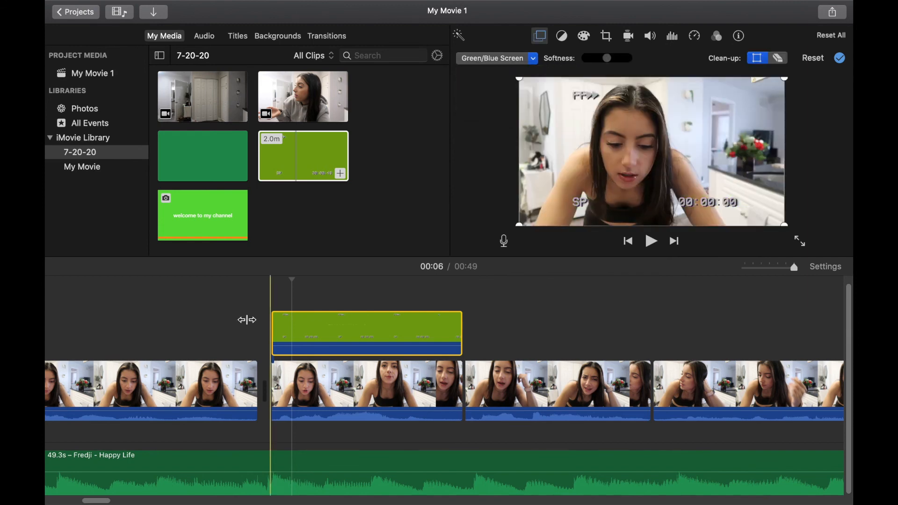
left_click(245, 322)
key("space")
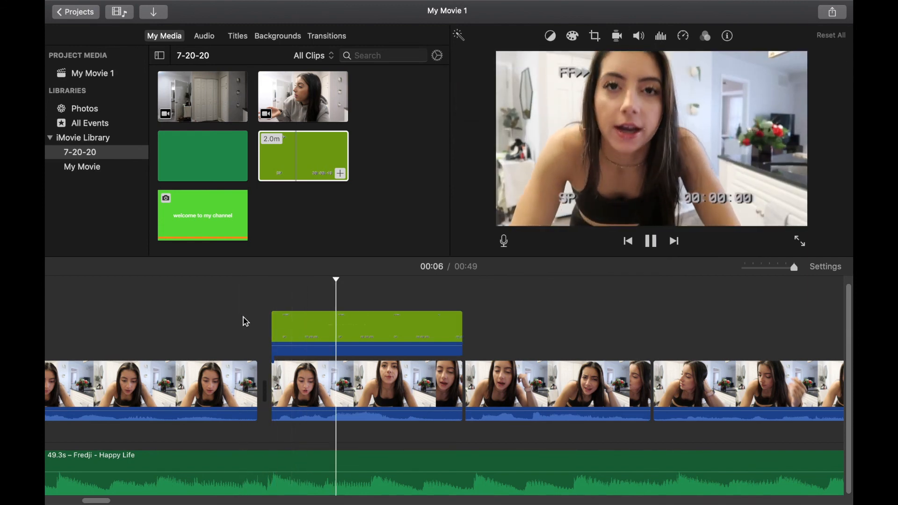
Play part of the section with the VHS overlay, pause it, and delete the overlay above the third clip
key("space")
key("space")
left_click(336, 344)
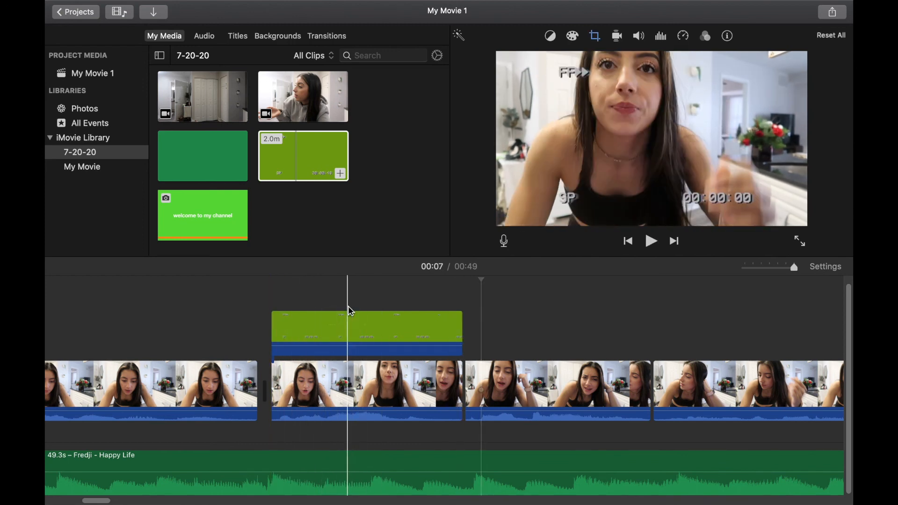
key("Delete")
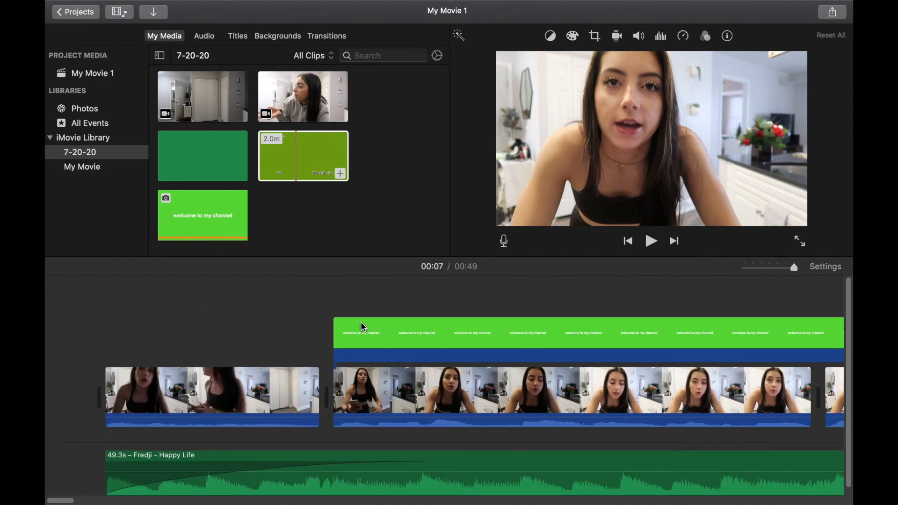
Insert the 8.1-second white channel-name intro clip before the first clip in the timeline and look through it to its Subscribe button
scroll(362, 326, "right", 2)
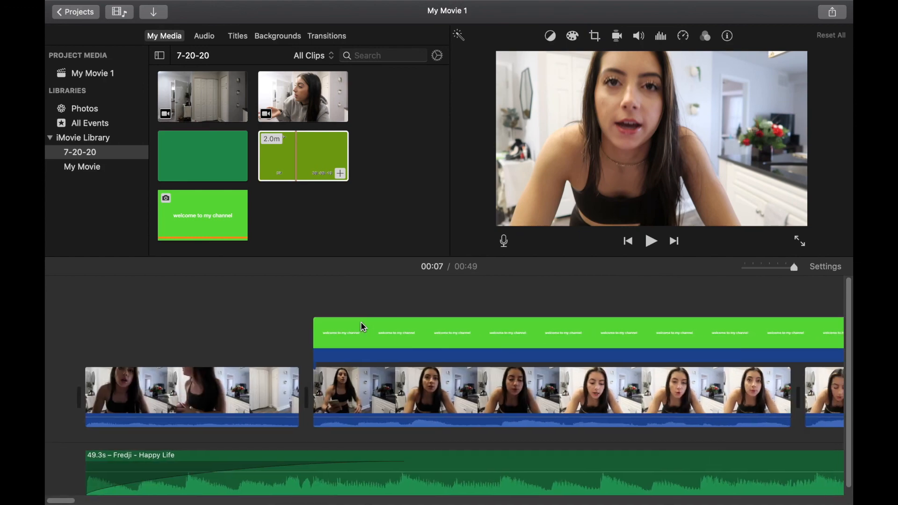
scroll(301, 134, "up", 5)
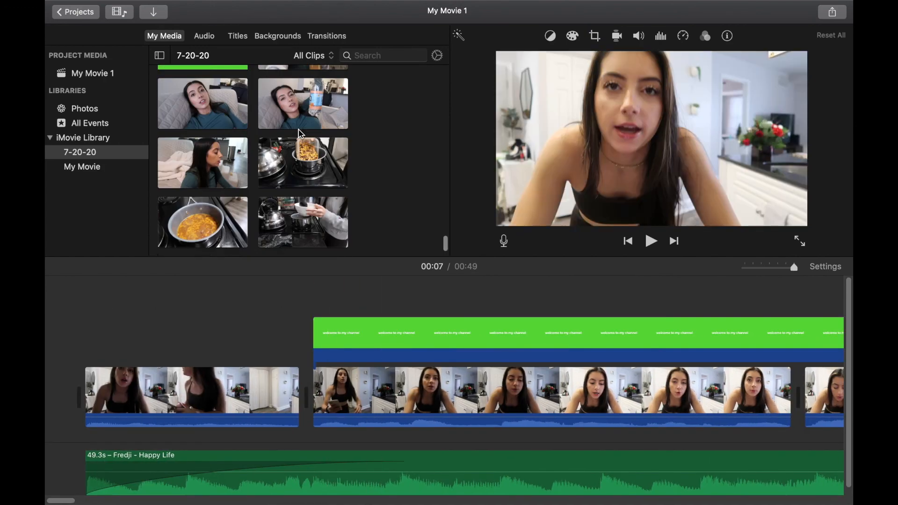
scroll(300, 134, "up", 10)
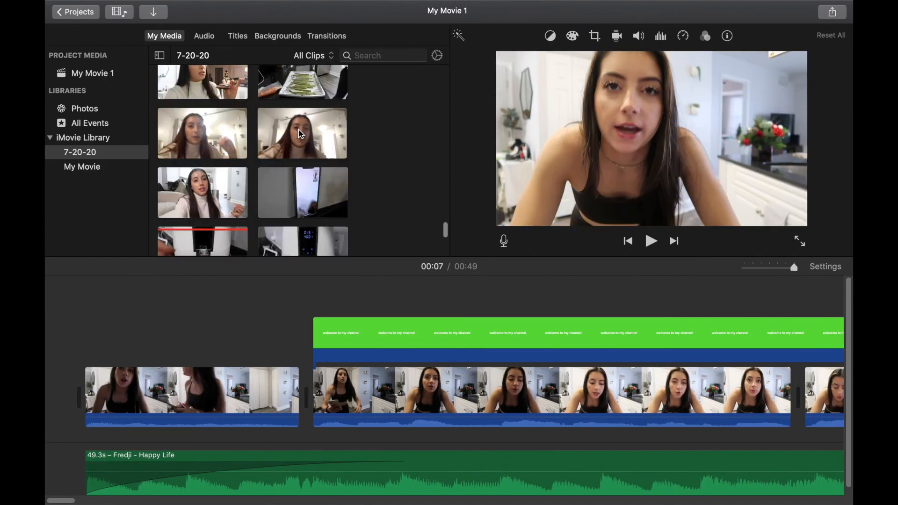
scroll(301, 142, "up", 5)
left_click(190, 200)
left_click_drag(191, 200, 76, 372)
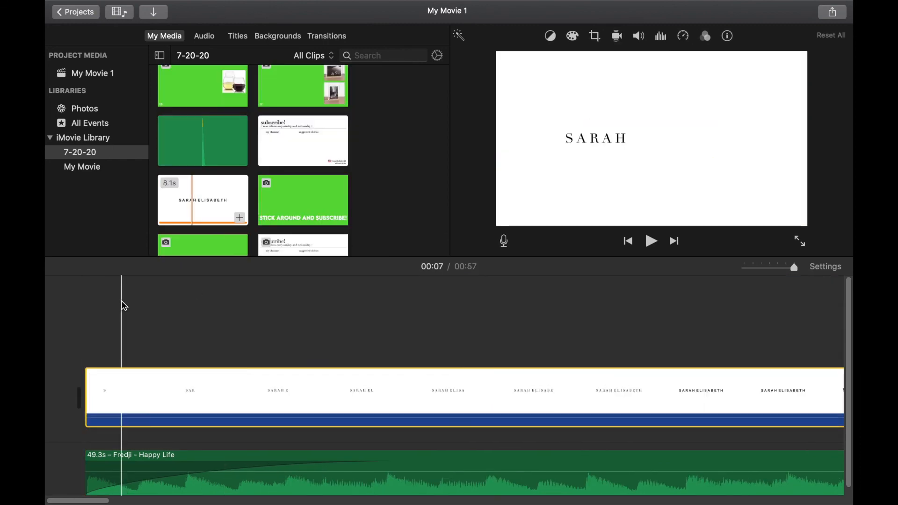
scroll(551, 281, "right", 15)
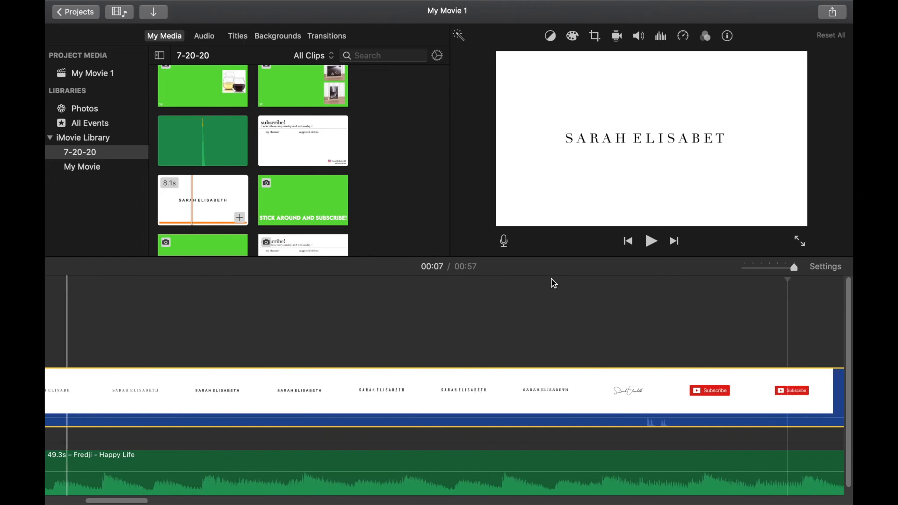
Append the 8.0-second white animated "subscribe!" end screen after the last clip, skim its animation, and return to the movie's start
left_click_drag(256, 500, 322, 494)
scroll(417, 480, "right", 20)
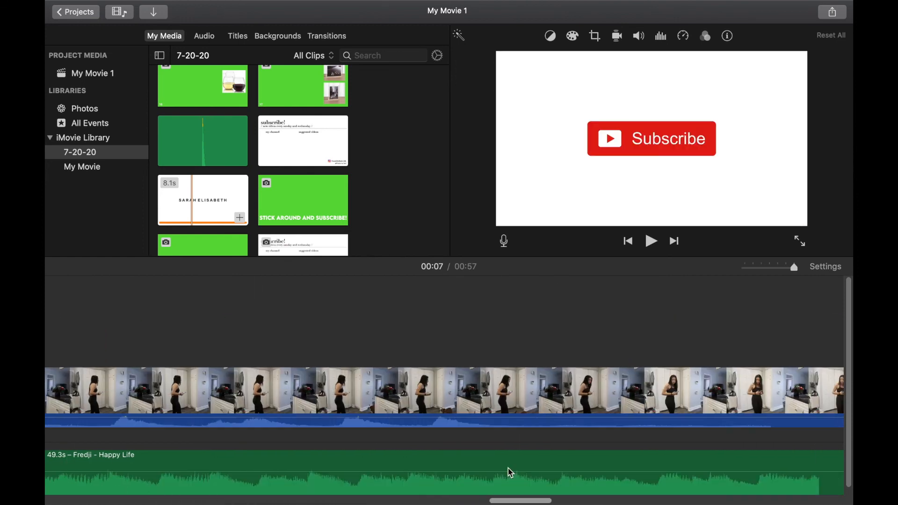
scroll(281, 183, "down", 5)
left_click(280, 183)
left_click_drag(280, 183, 649, 397)
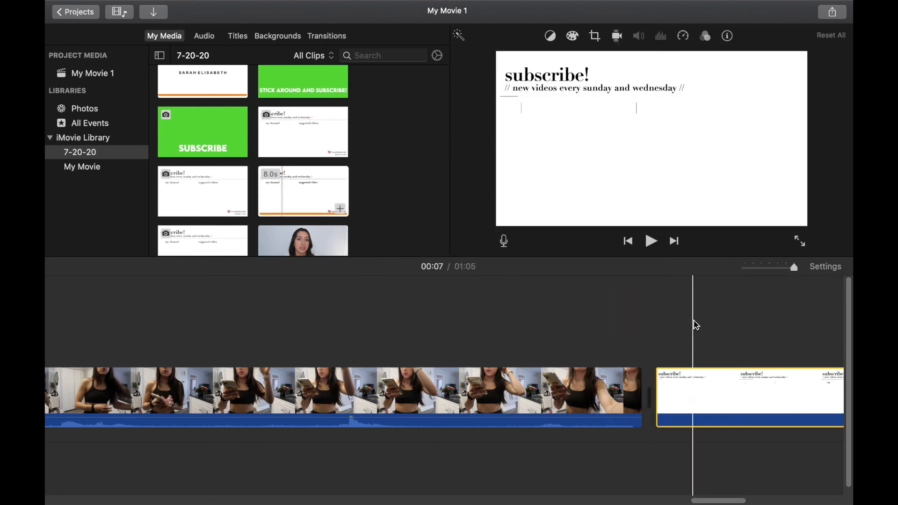
scroll(694, 323, "right", 5)
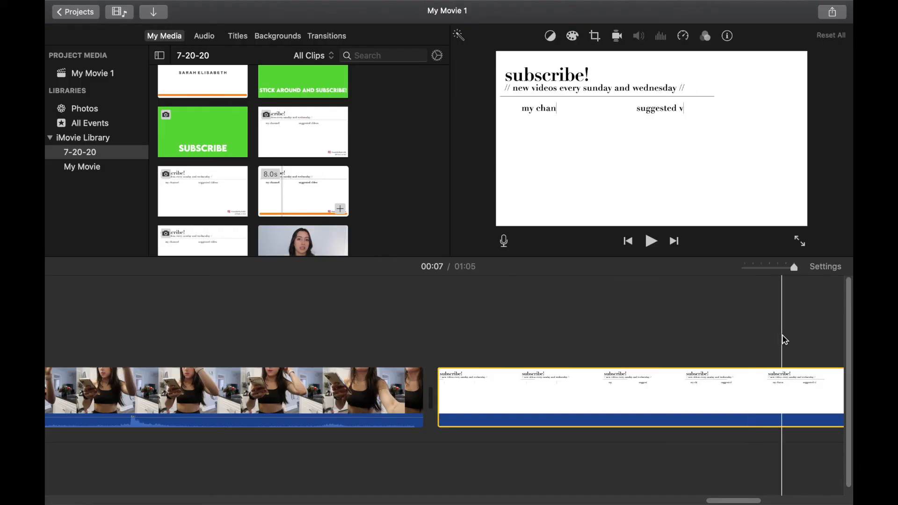
scroll(781, 340, "right", 5)
scroll(494, 356, "left", 8)
scroll(495, 355, "left", 10)
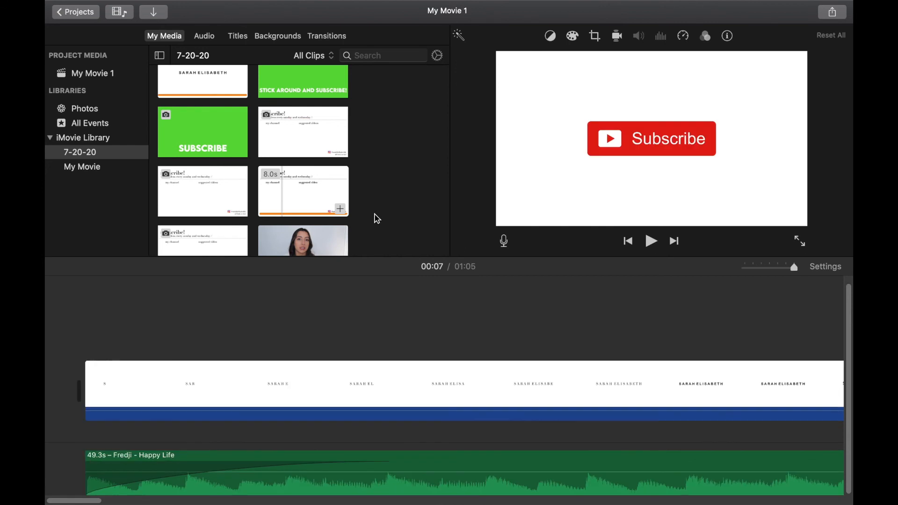
Start exporting the movie as a file titled "Editing Video" and proceed to choosing its save location
mouse_move(360, 2)
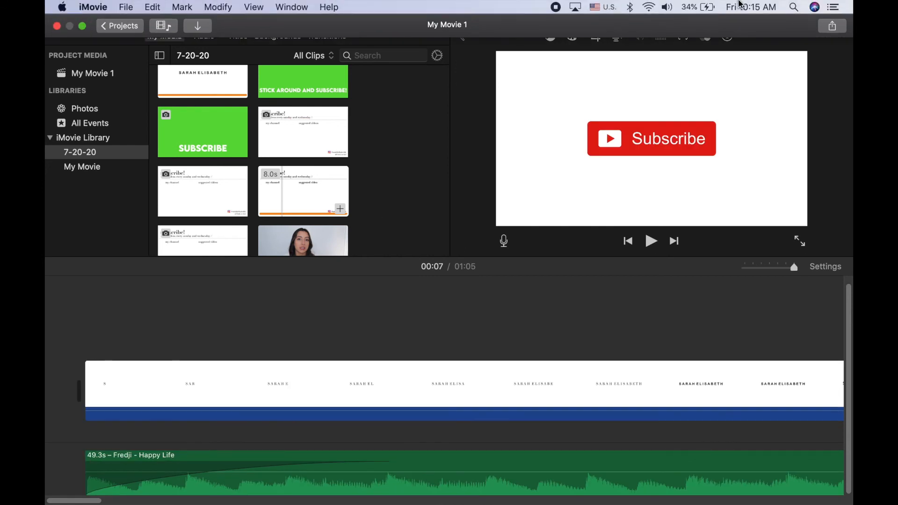
left_click(835, 26)
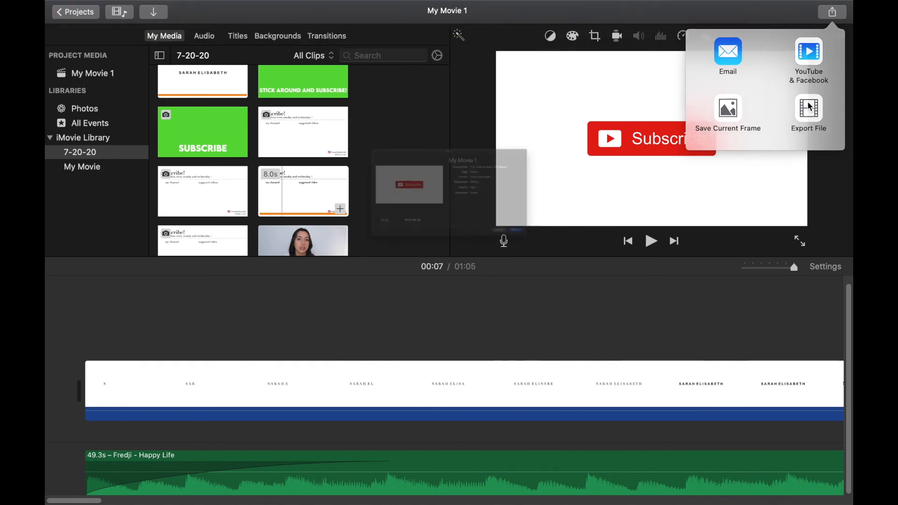
left_click(808, 103)
left_click(460, 93)
key("super+a")
type("Editing VIdeo")
left_click(654, 308)
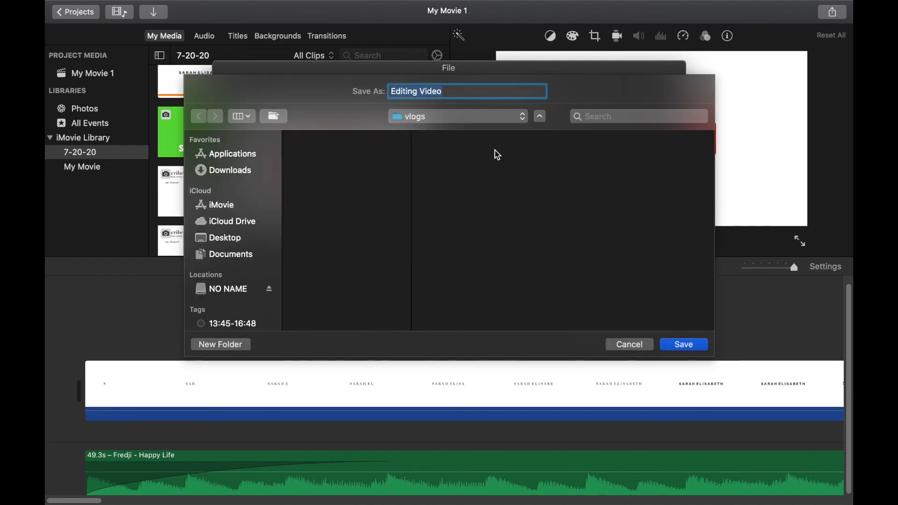
Save the exported movie in the vlogs folder inside the Youtube folder on the Desktop
left_click(227, 242)
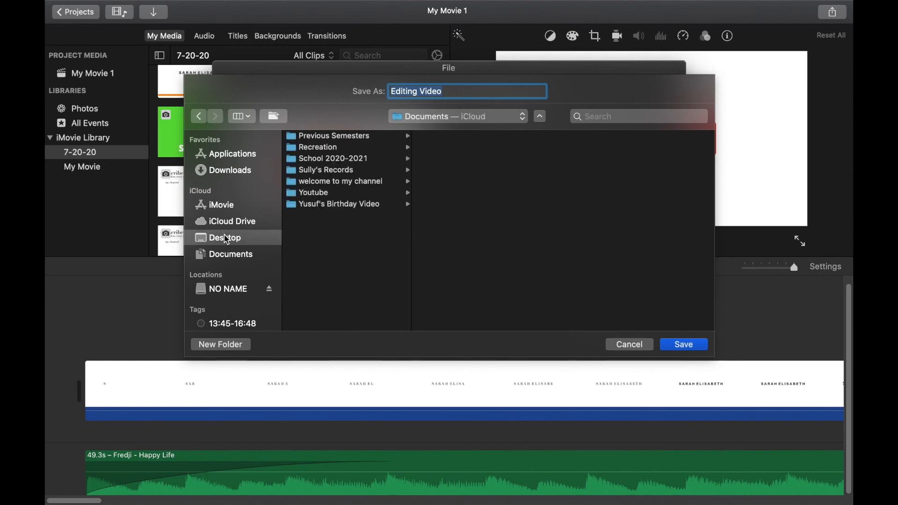
left_click(314, 194)
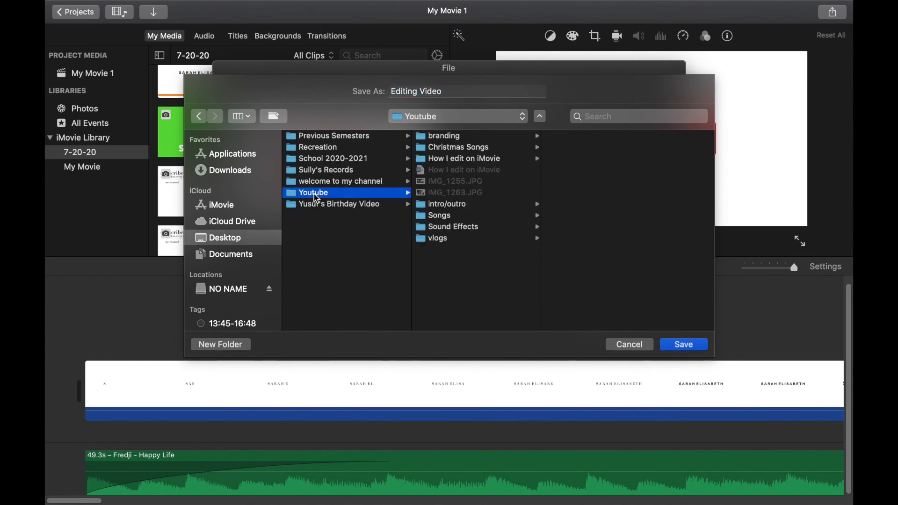
left_click(451, 237)
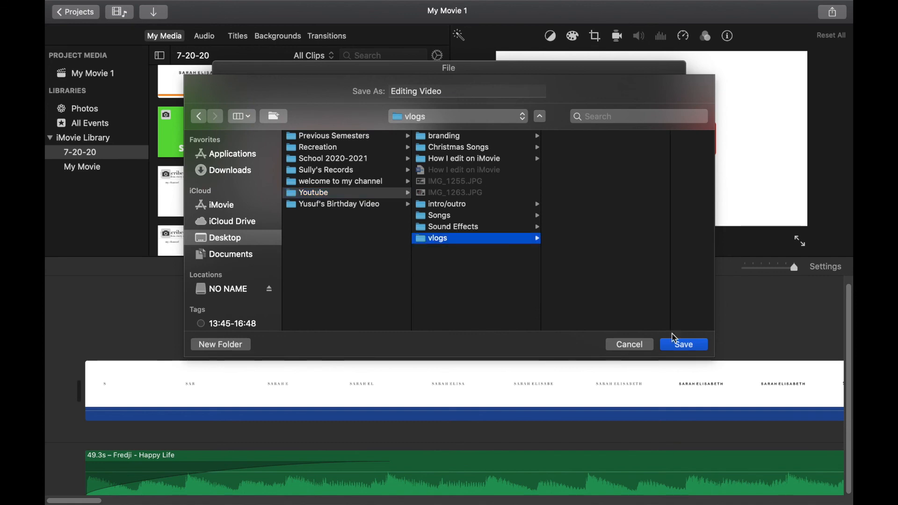
left_click(683, 345)
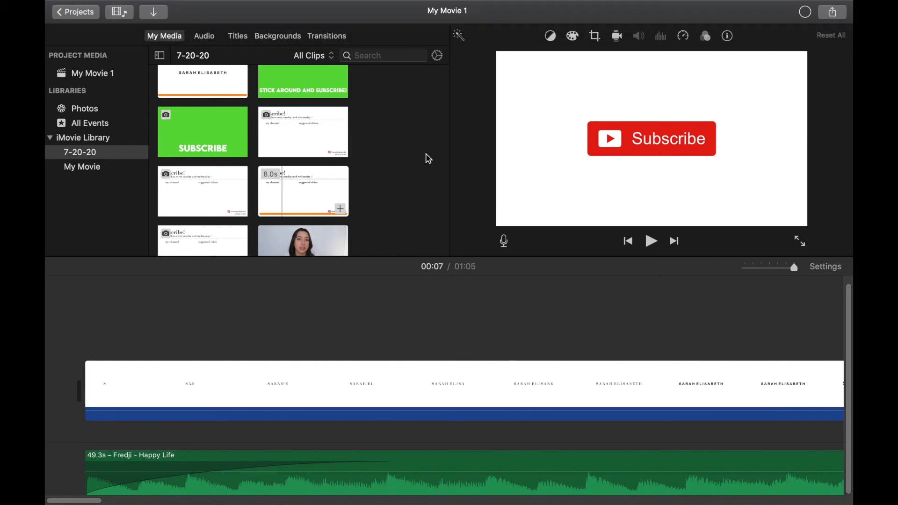
left_click(286, 201)
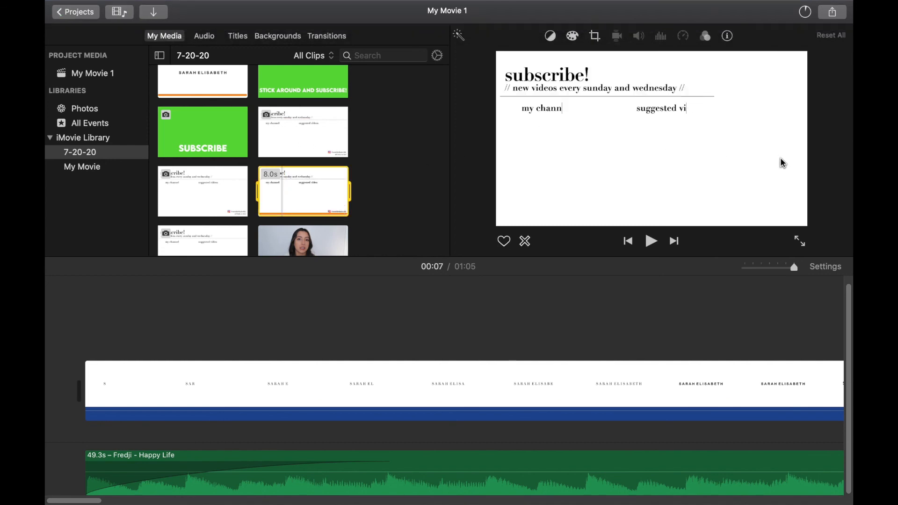